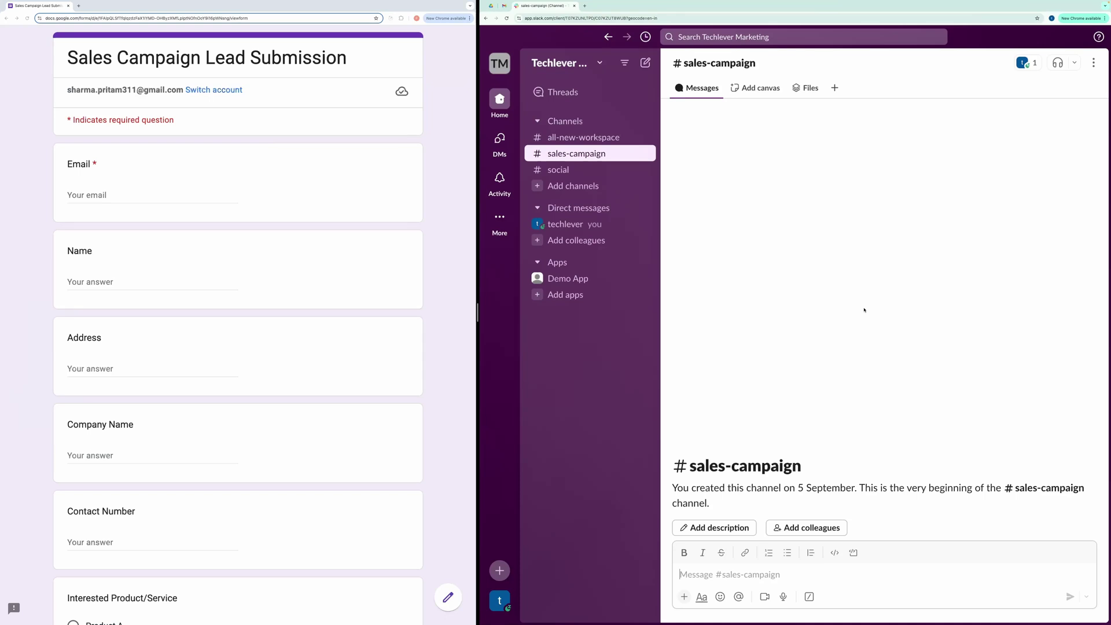
# Step: Reload the Slack workspace and look over the #sales-campaign channel
pyautogui.click(508, 18)
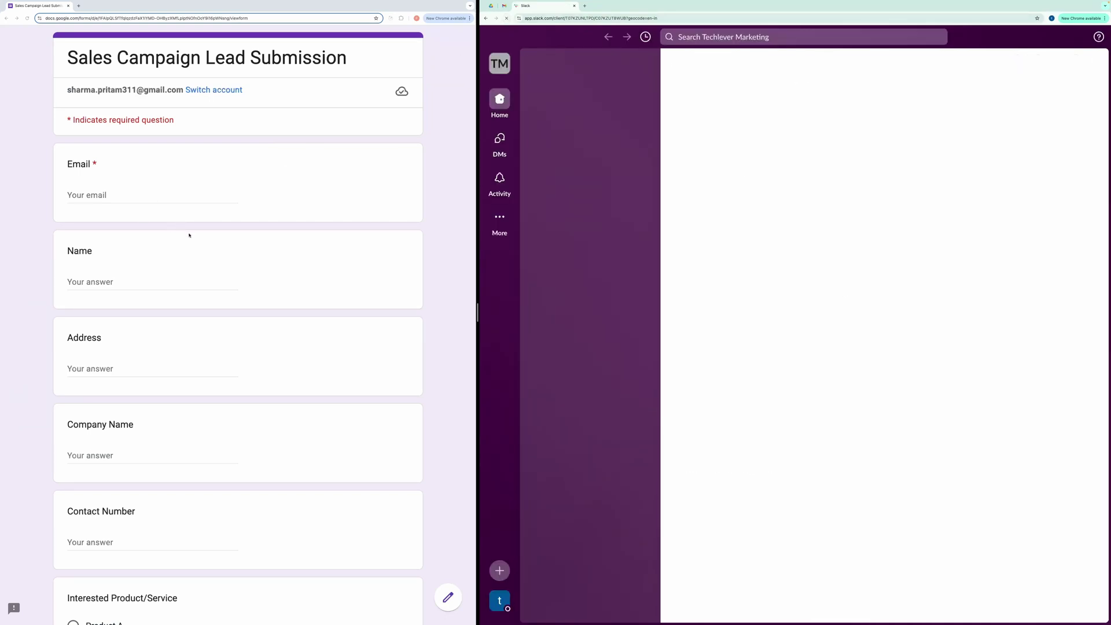
pyautogui.scroll(-3, 329, 290)
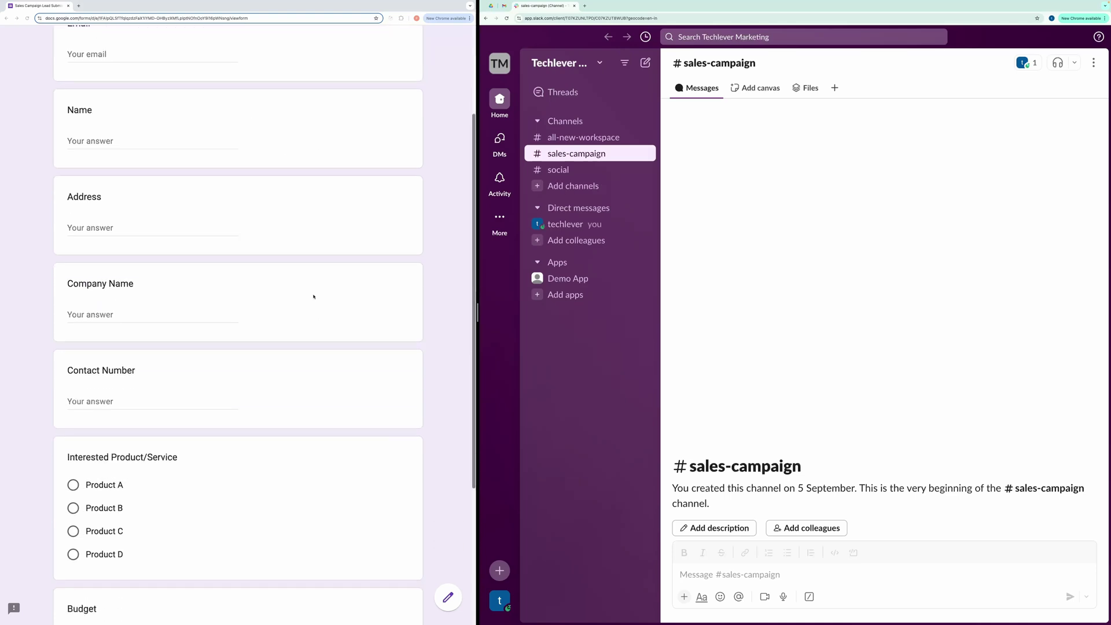
pyautogui.scroll(3, 312, 297)
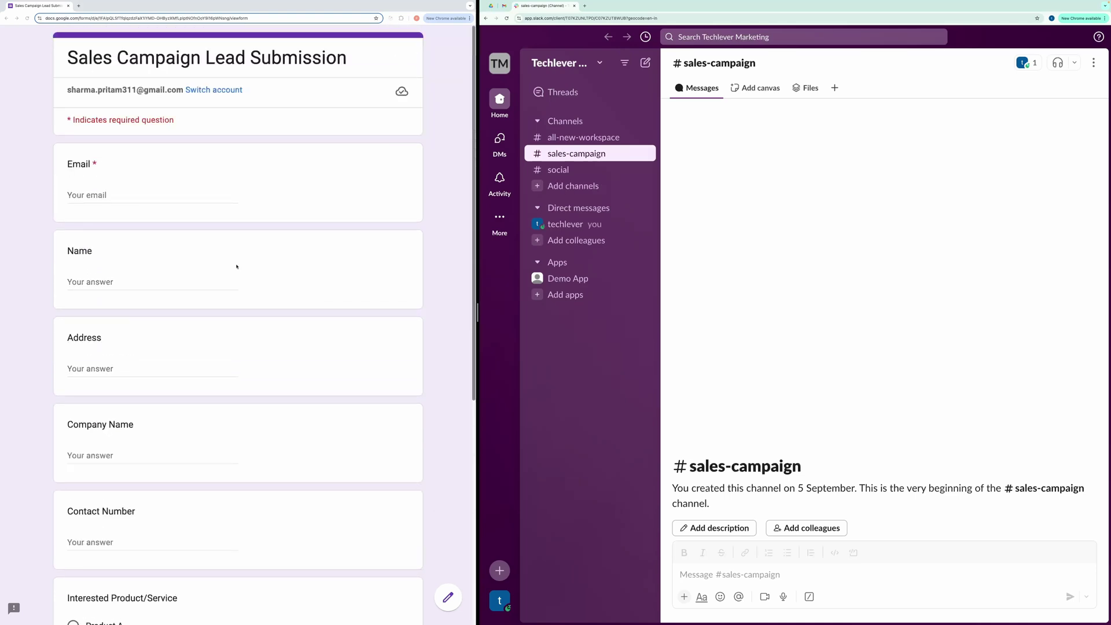
pyautogui.scroll(-6, 217, 243)
pyautogui.scroll(6, 214, 256)
pyautogui.moveTo(830, 473); pyautogui.dragTo(690, 467)
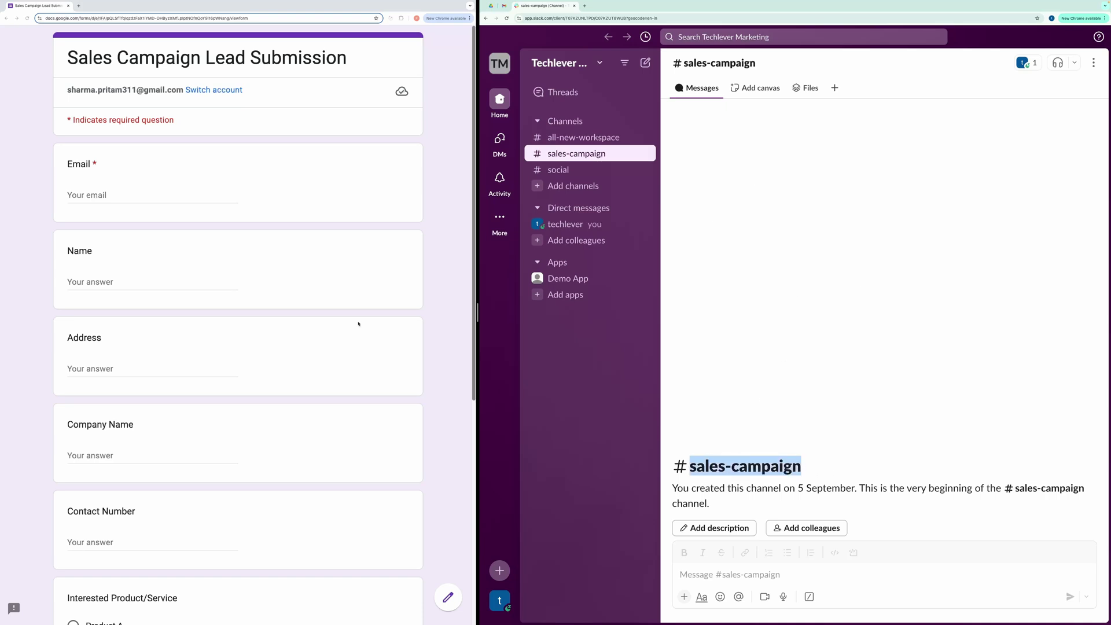
# Step: Point out the form title Sales Campaign Lead Submission and its Email and Name questions
pyautogui.click(327, 304)
pyautogui.moveTo(68, 56); pyautogui.dragTo(386, 73)
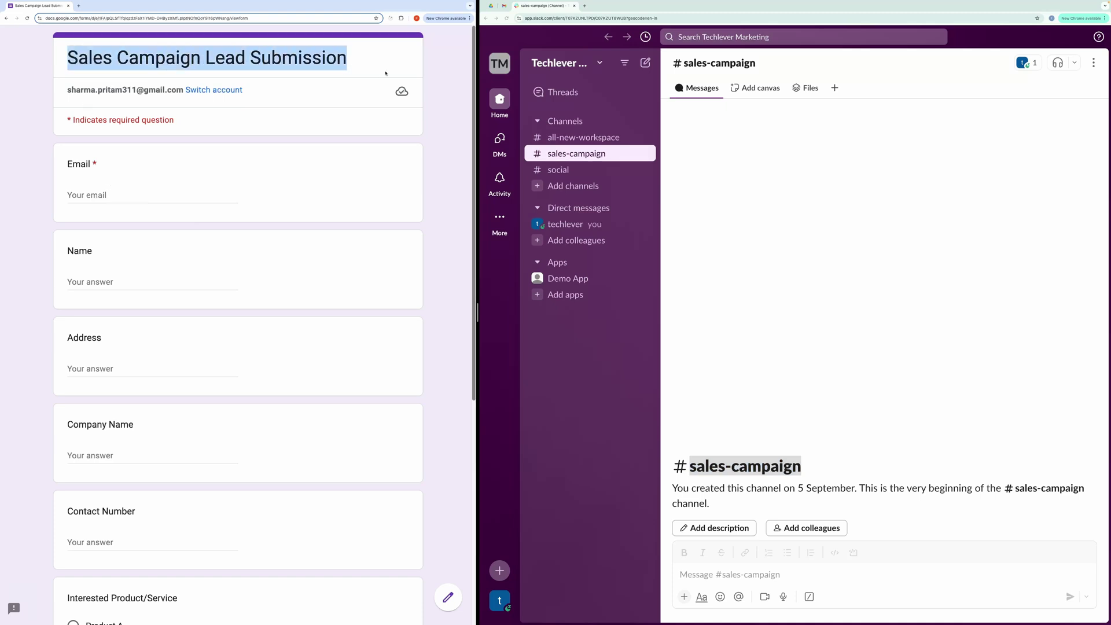
pyautogui.doubleClick(80, 164)
pyautogui.doubleClick(79, 252)
pyautogui.click(73, 255)
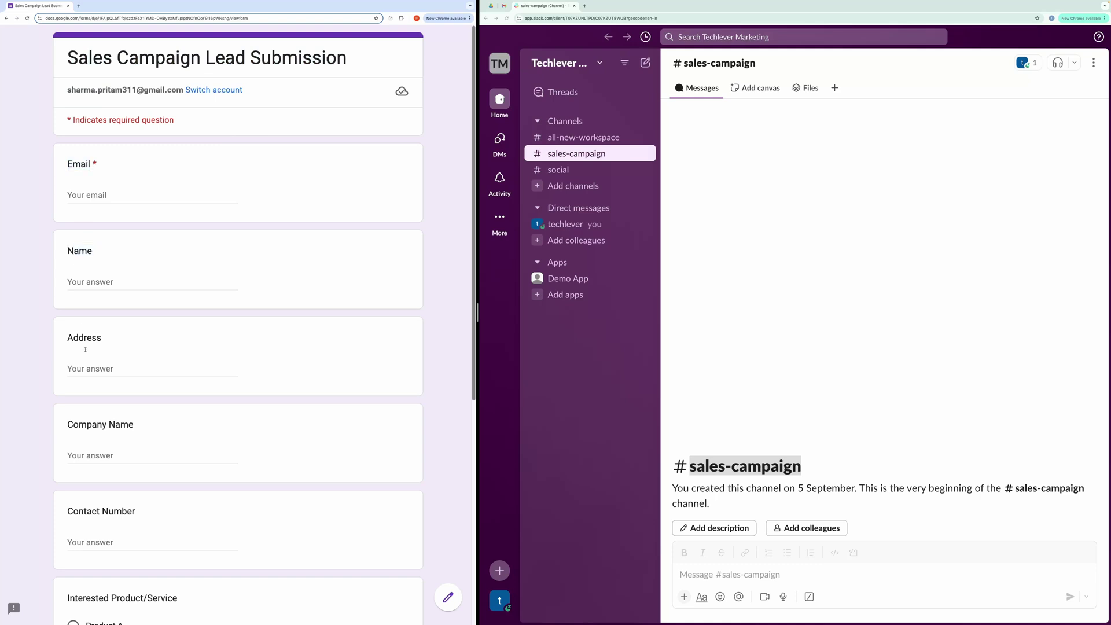
# Step: Scroll through the form to review the Interested Product/Service question and the rest
pyautogui.scroll(-2, 85, 429)
pyautogui.scroll(-4, 84, 429)
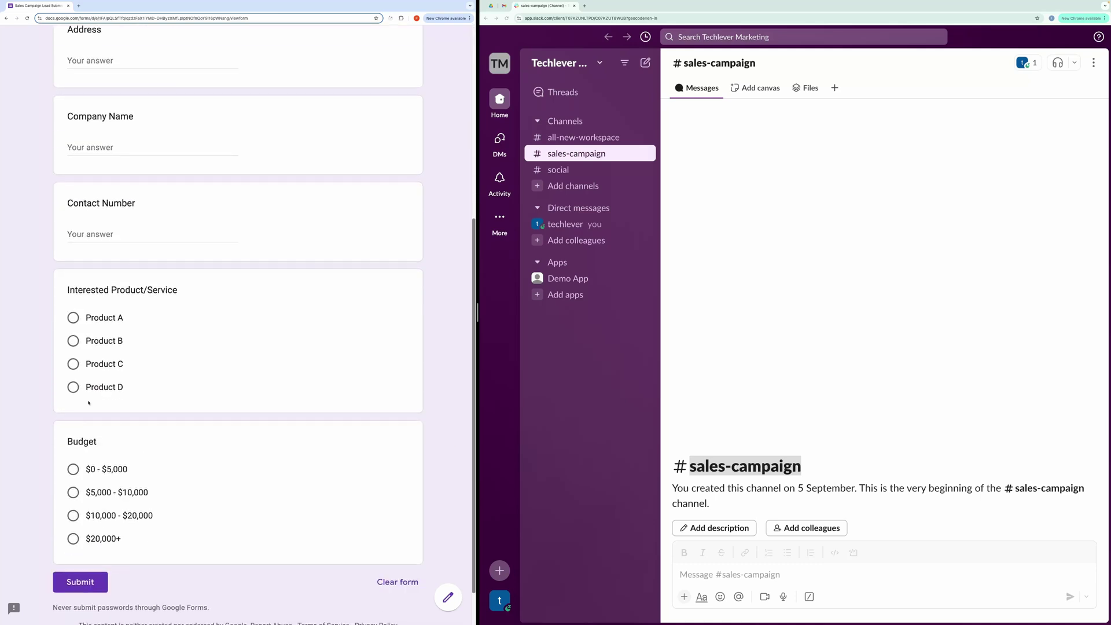
pyautogui.moveTo(181, 294); pyautogui.dragTo(68, 290)
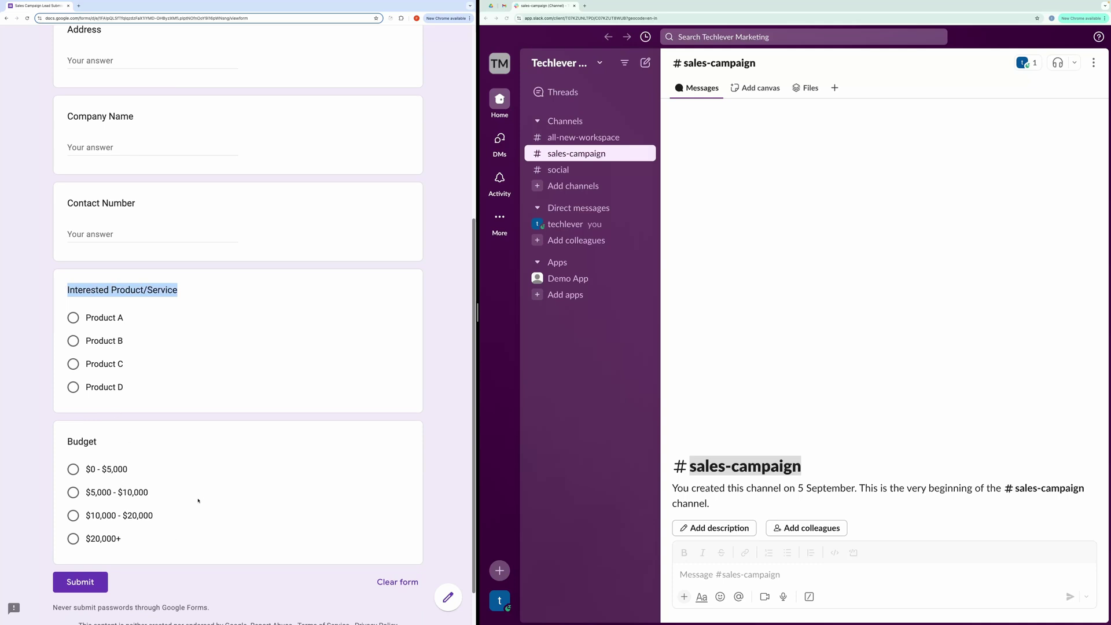
pyautogui.scroll(6, 198, 501)
pyautogui.click(441, 351)
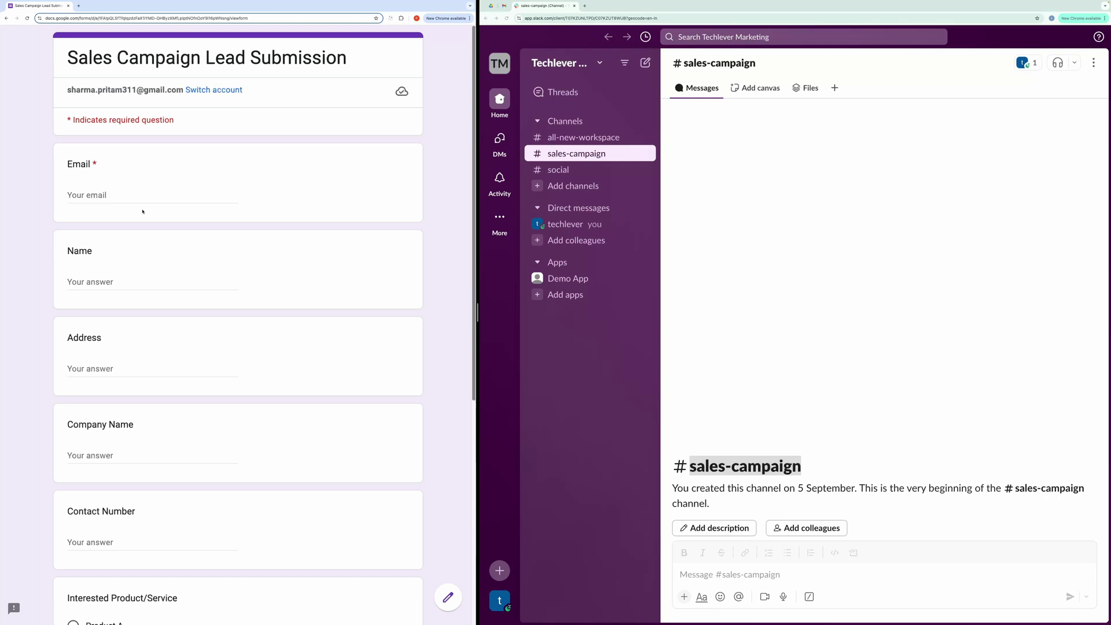
pyautogui.scroll(-3, 183, 338)
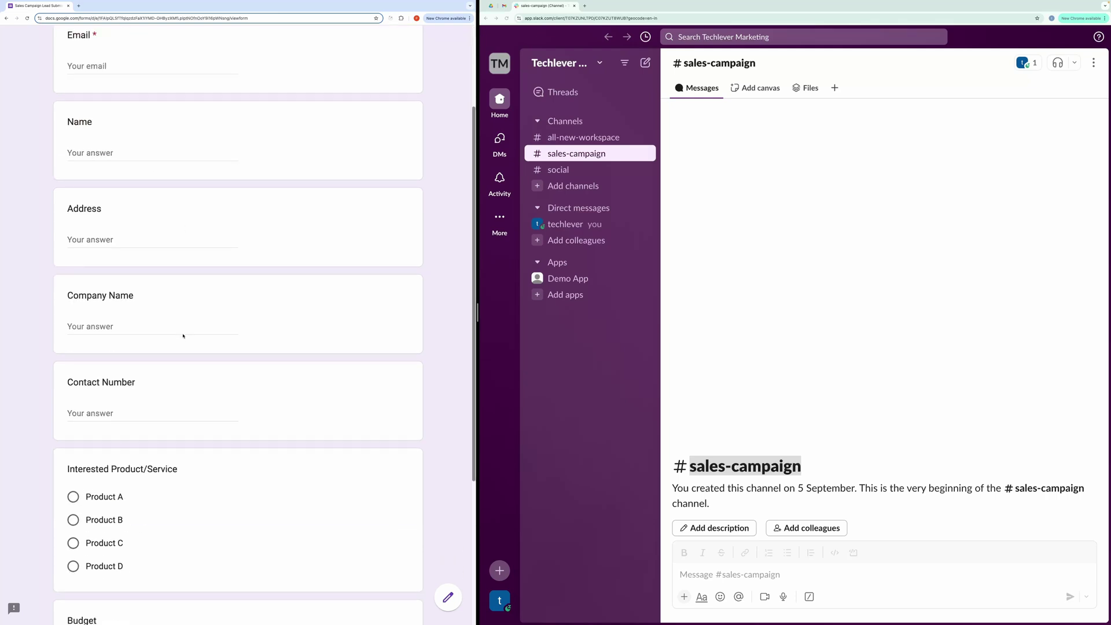
pyautogui.scroll(-4, 183, 336)
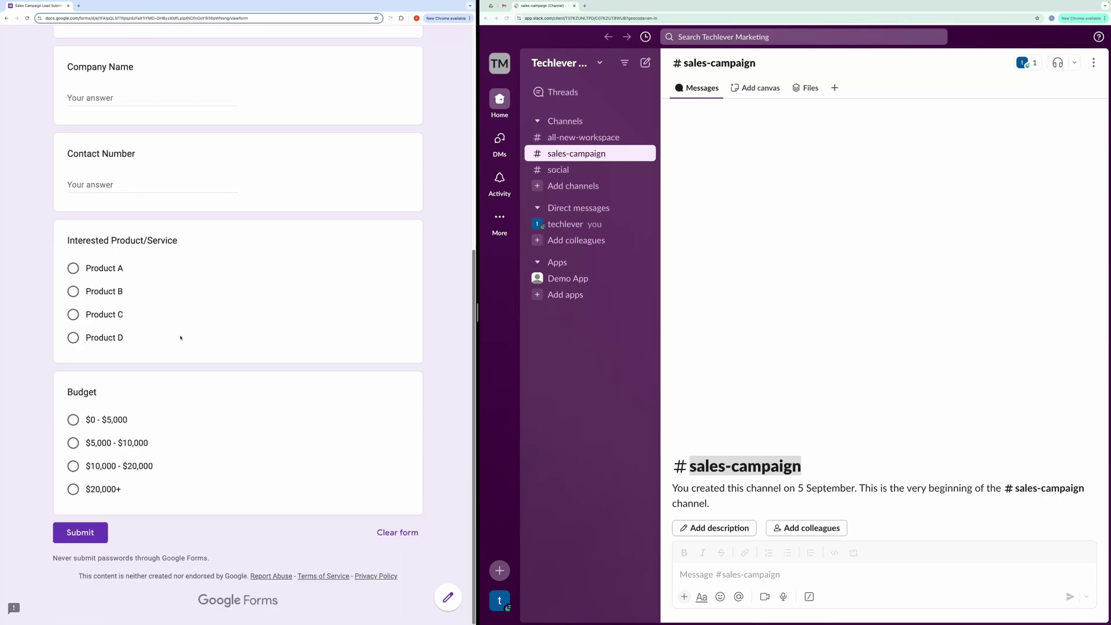
pyautogui.scroll(6, 181, 337)
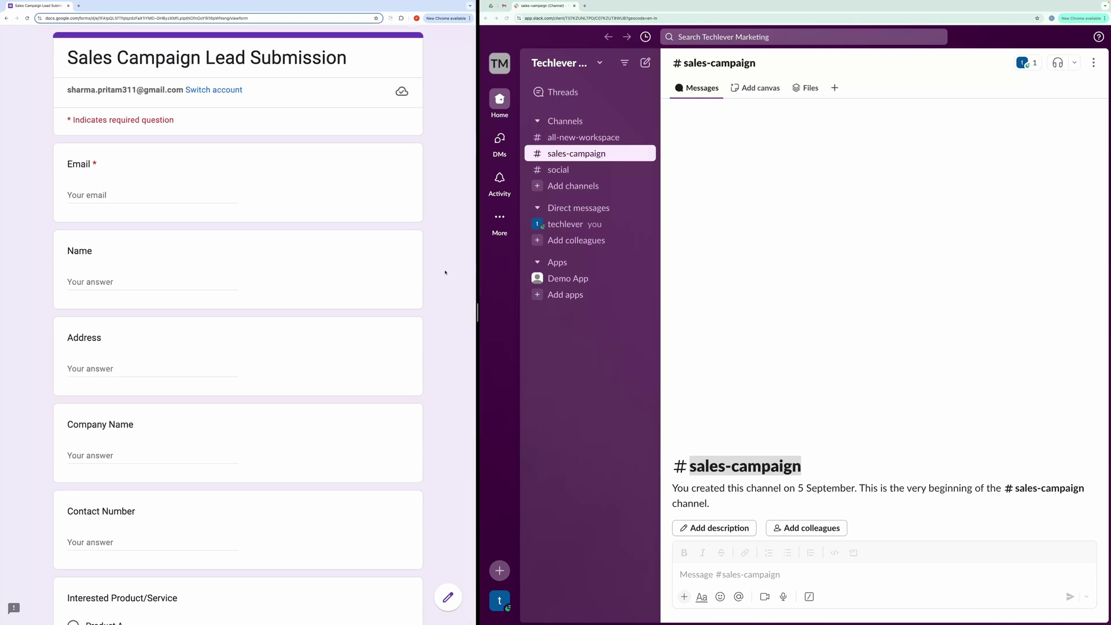
# Step: Enter the lead's e-mail, name, address, company 'XYX company' and contact number
pyautogui.click(97, 200)
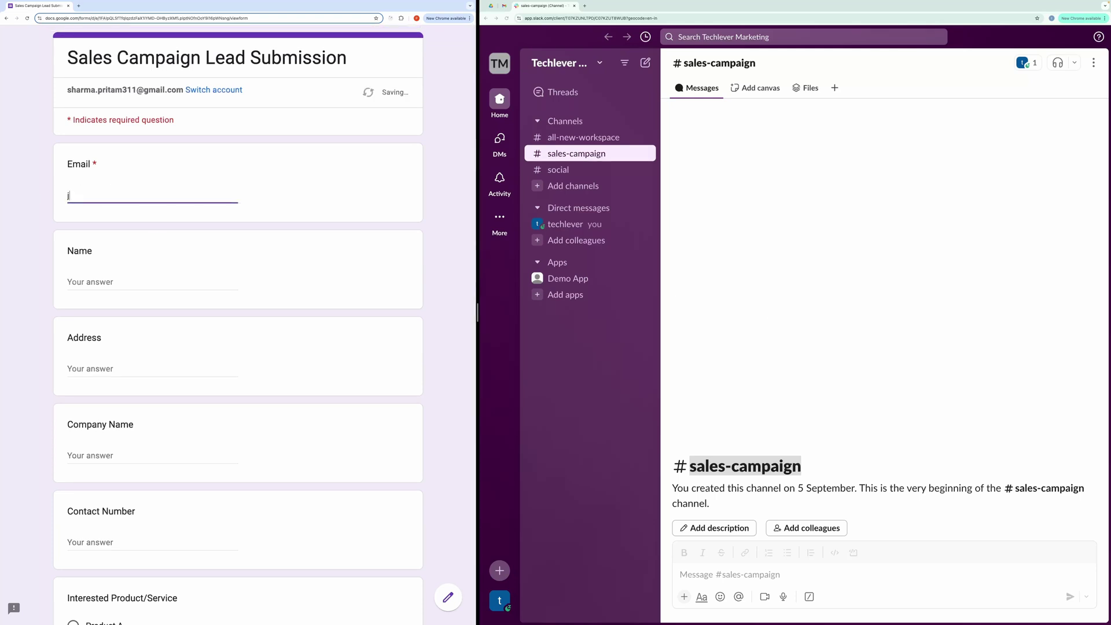
pyautogui.press('Tab')
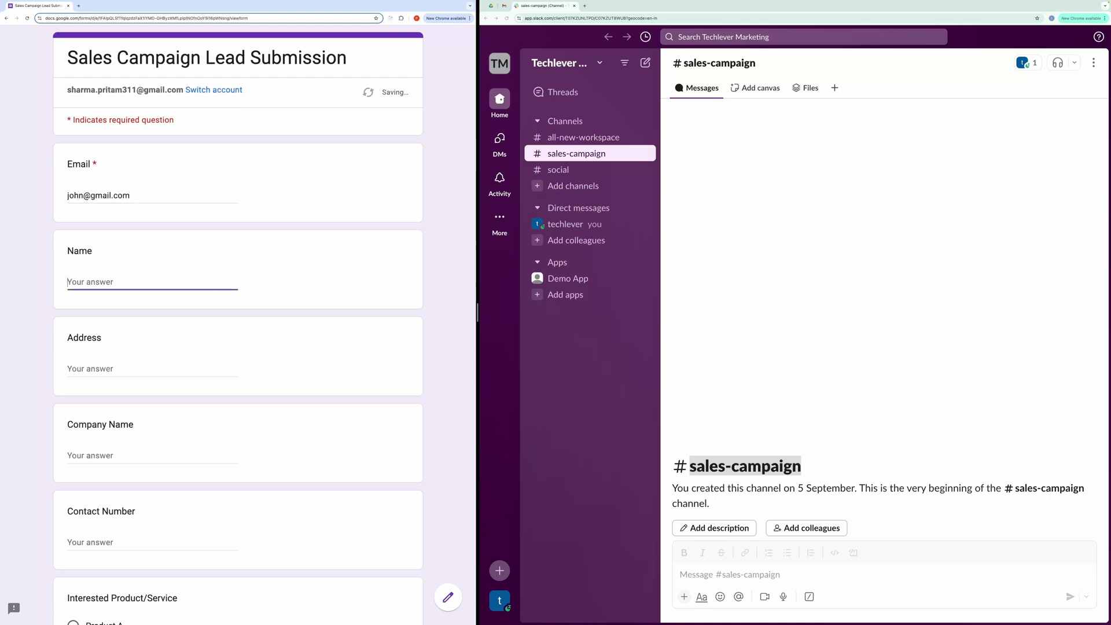
pyautogui.write('John')
pyautogui.press('Tab')
pyautogui.write('sdfasdfa')
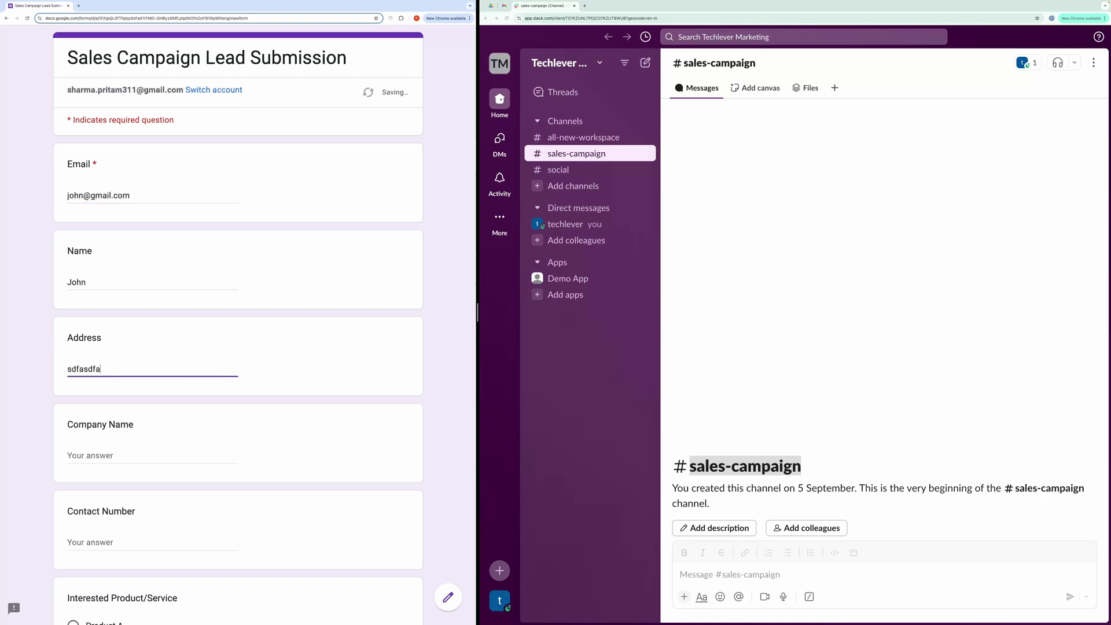
pyautogui.press('Tab')
pyautogui.write('XYX')
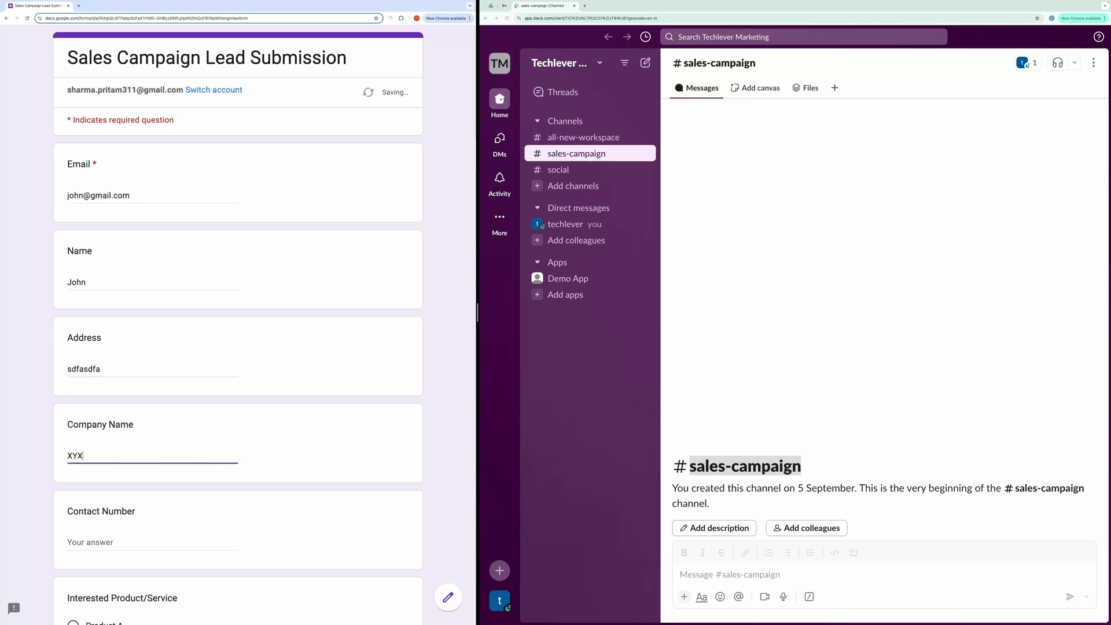
pyautogui.write(' company')
pyautogui.press('Tab')
# Step: Choose Product C and the $5,000 - $10,000 budget, then submit the response
pyautogui.scroll(-5, 90, 442)
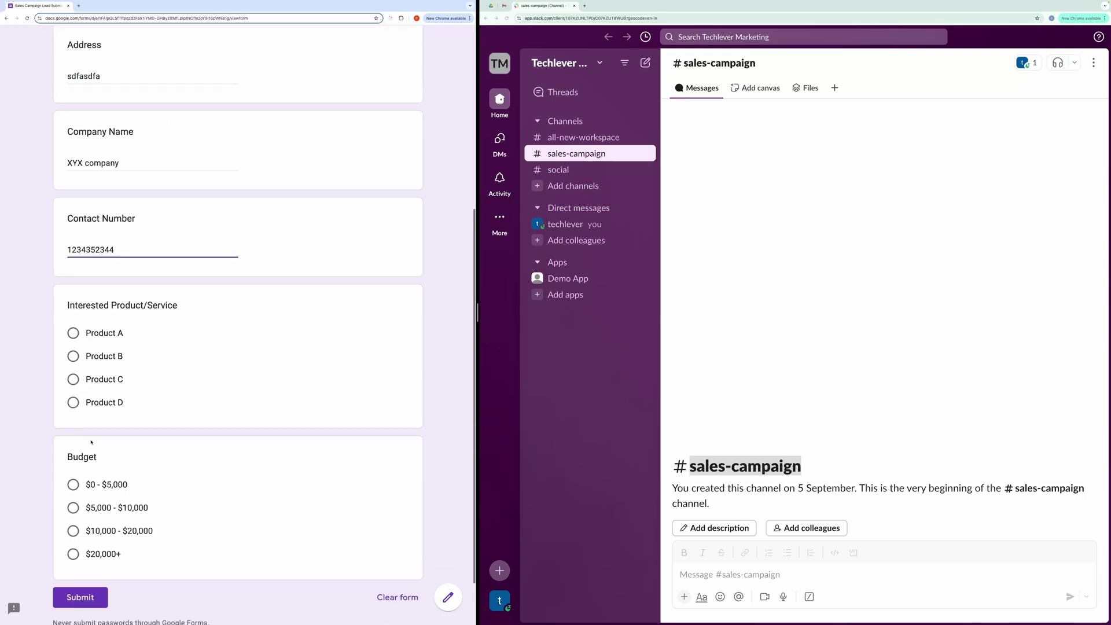
pyautogui.click(73, 379)
pyautogui.click(73, 527)
pyautogui.scroll(-2, 87, 521)
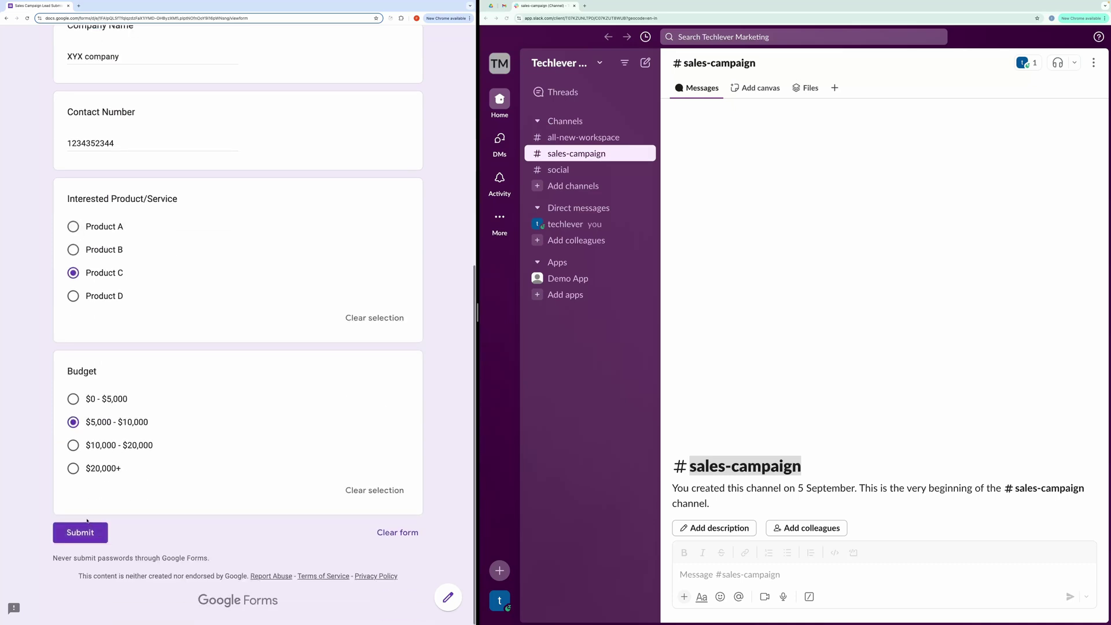
pyautogui.click(85, 529)
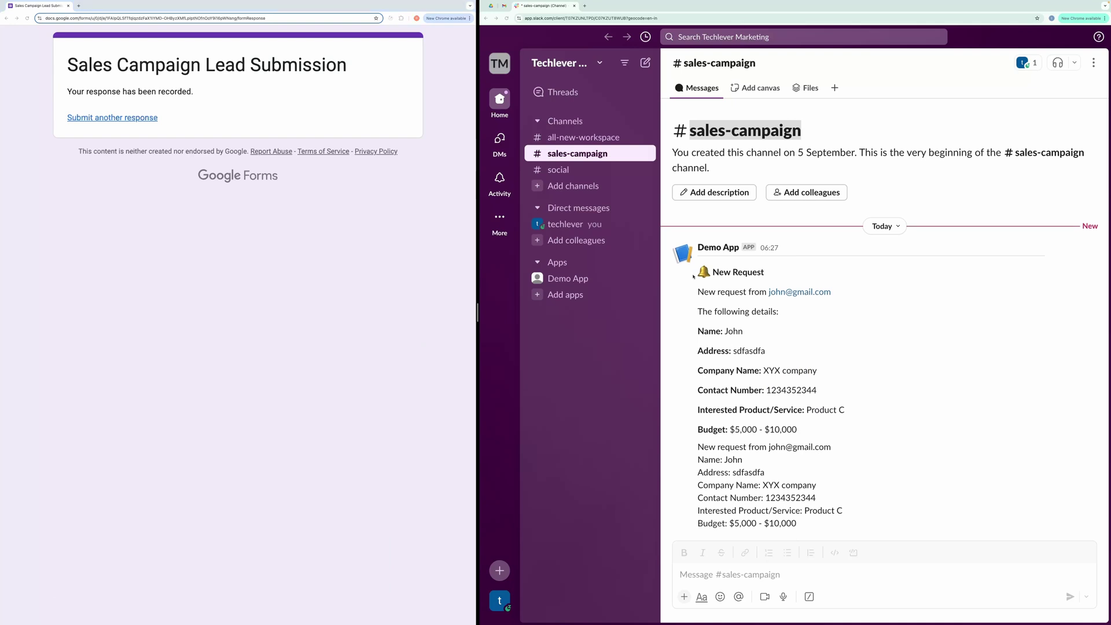
pyautogui.moveTo(767, 272); pyautogui.dragTo(704, 301)
pyautogui.click(704, 301)
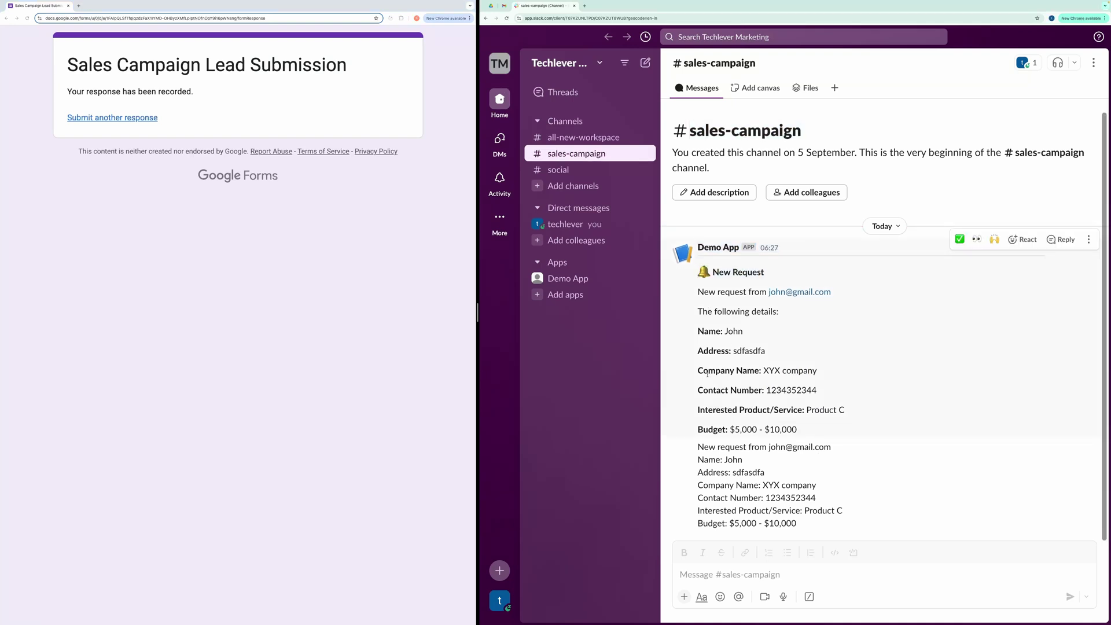
pyautogui.moveTo(829, 531); pyautogui.dragTo(698, 447)
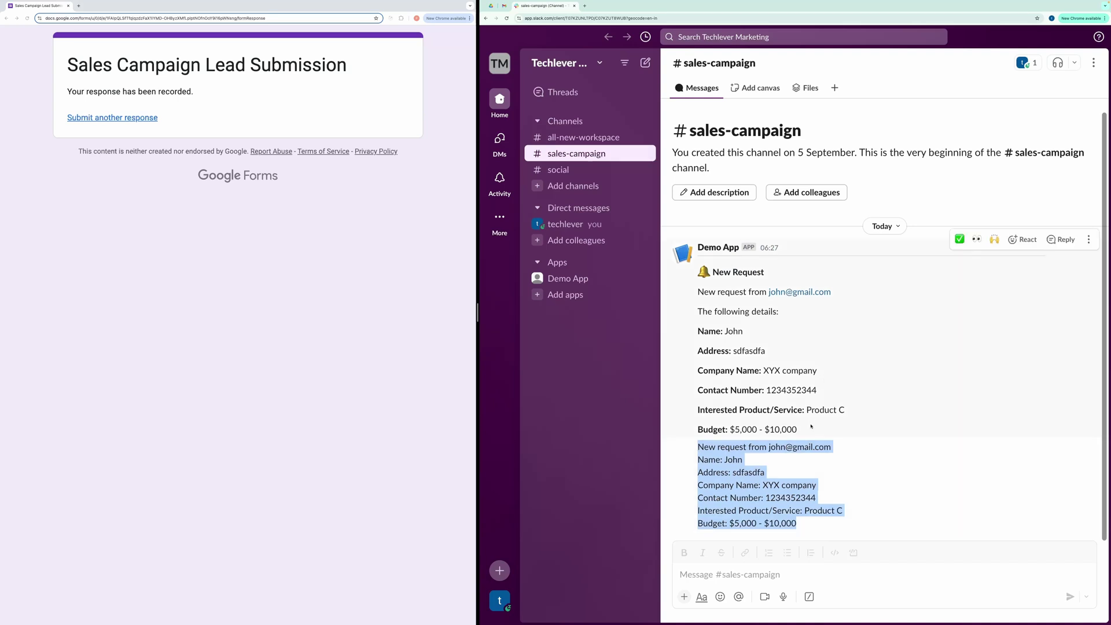
pyautogui.moveTo(811, 427); pyautogui.dragTo(692, 298)
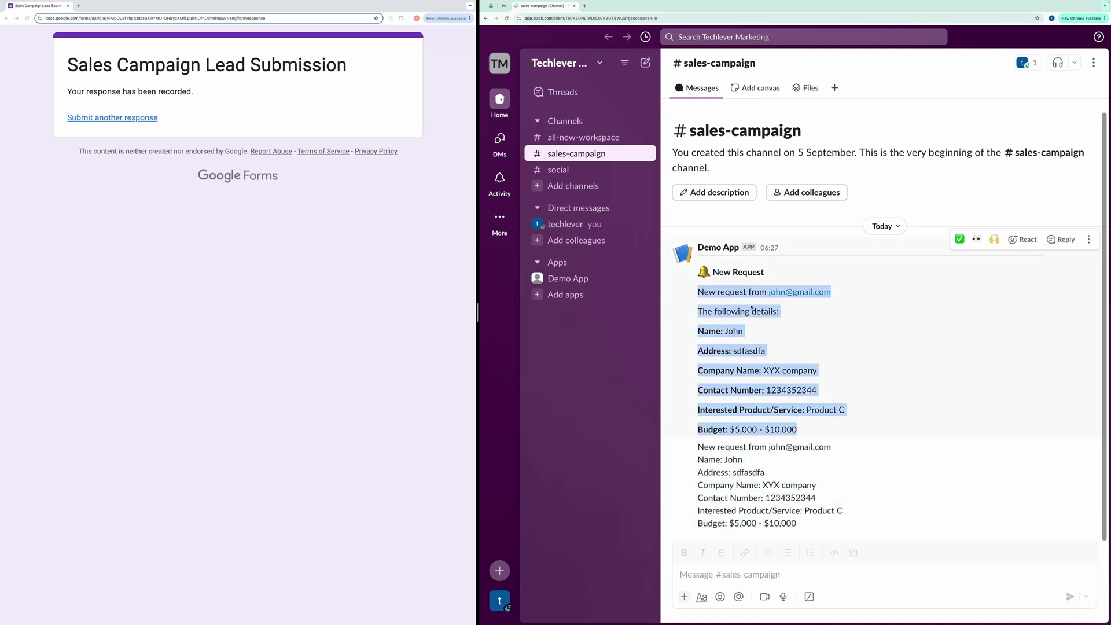
pyautogui.click(915, 336)
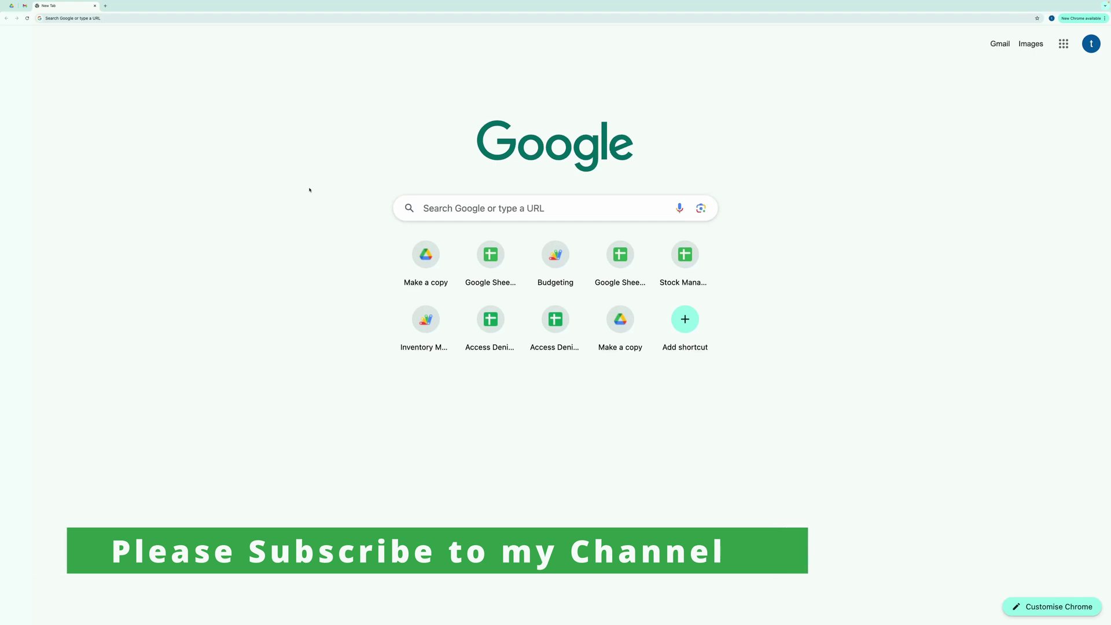
# Step: Go to the slack.com website in the browser
pyautogui.click(469, 205)
pyautogui.write('sl')
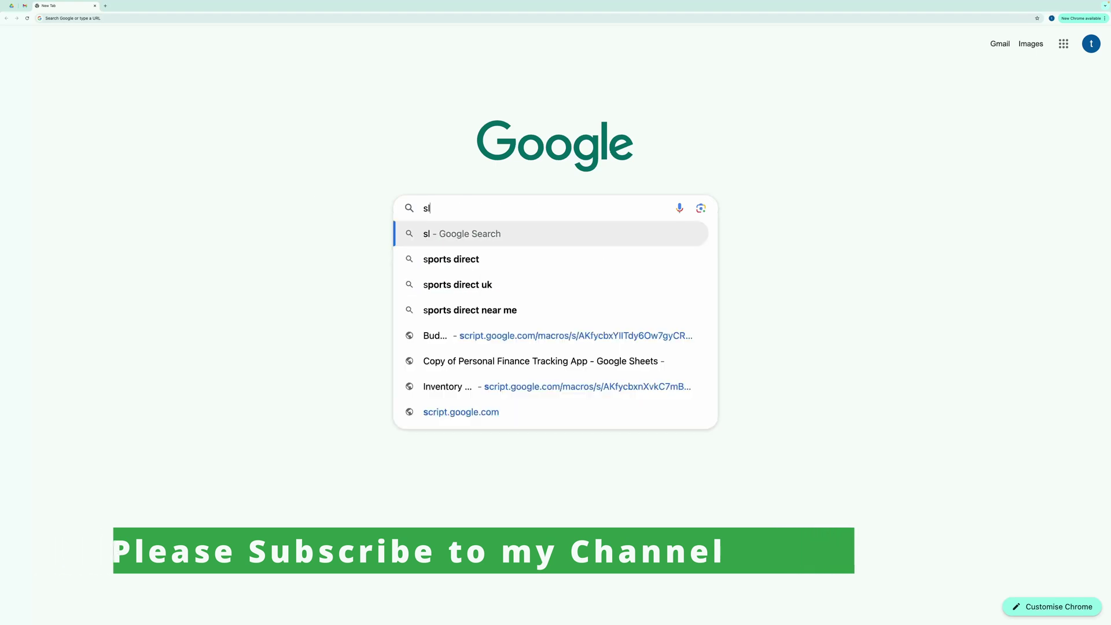
pyautogui.write('ack.com')
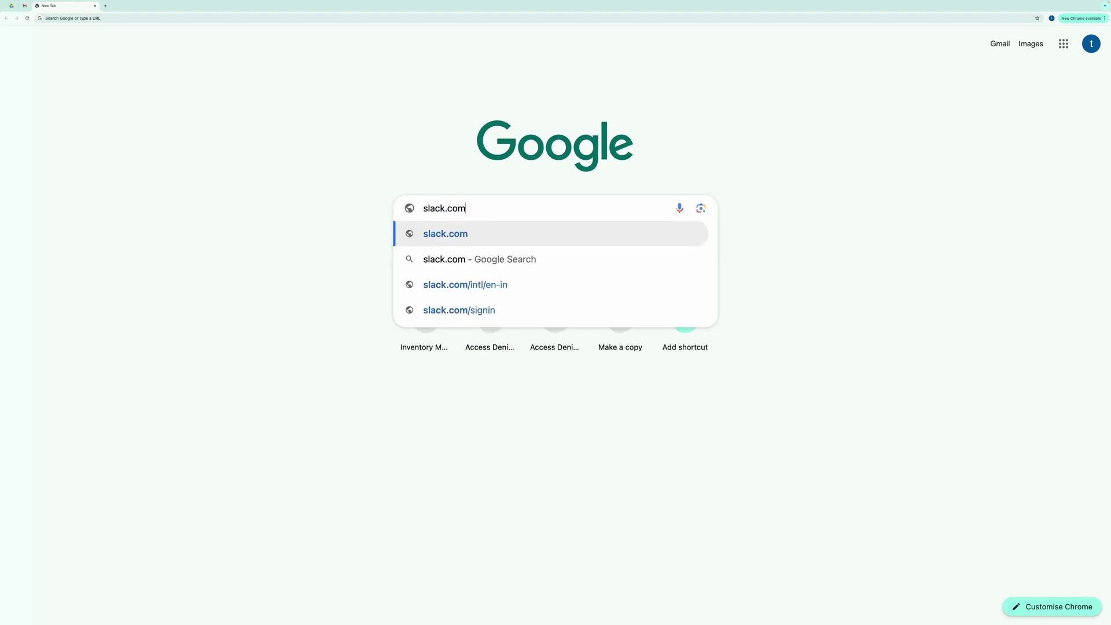
pyautogui.press('Return')
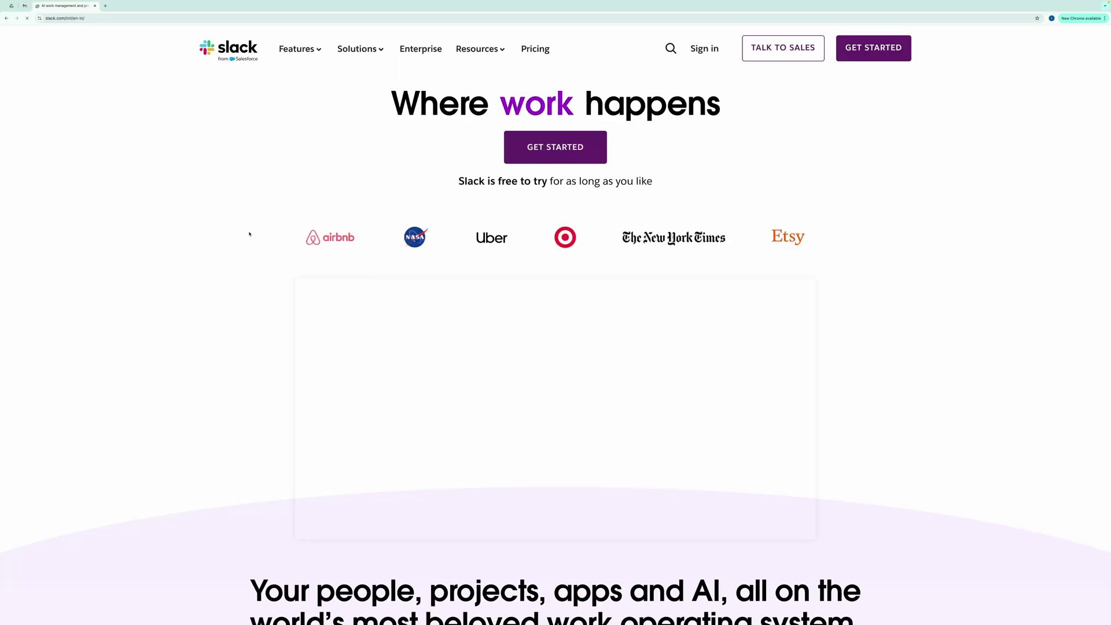
# Step: Start a new workspace by signing in to Slack with the Google account
pyautogui.click(548, 149)
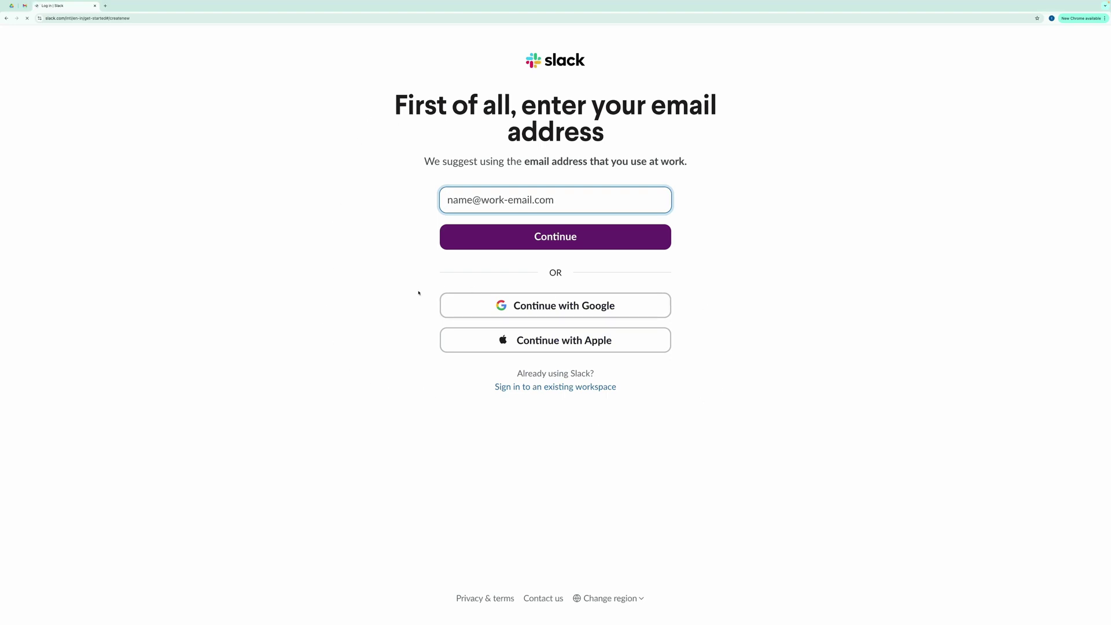
pyautogui.click(551, 307)
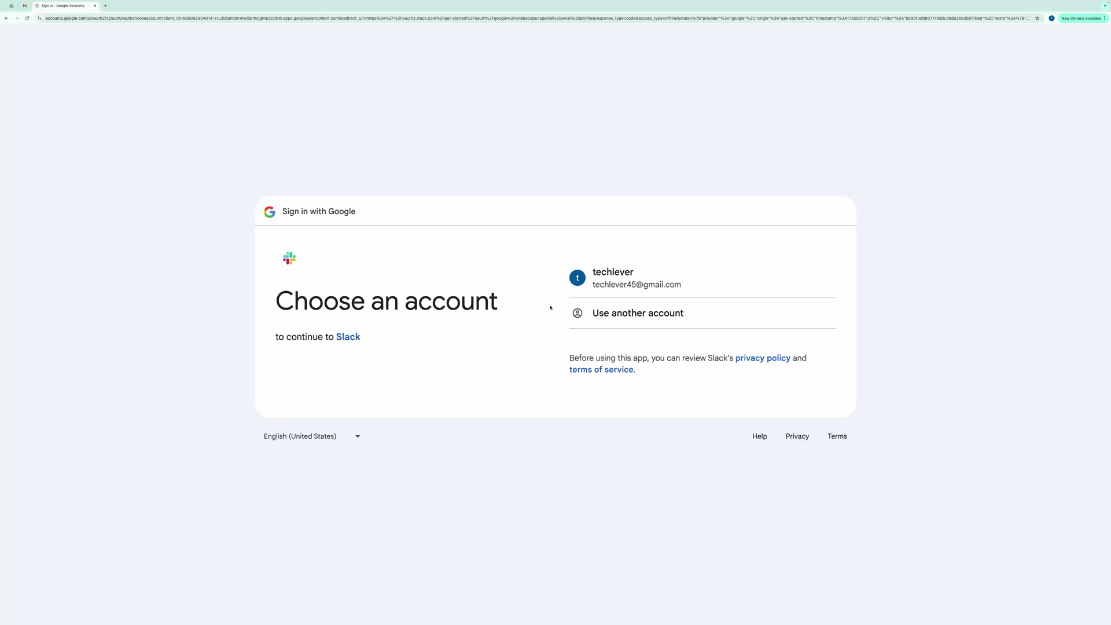
pyautogui.click(598, 284)
pyautogui.click(662, 390)
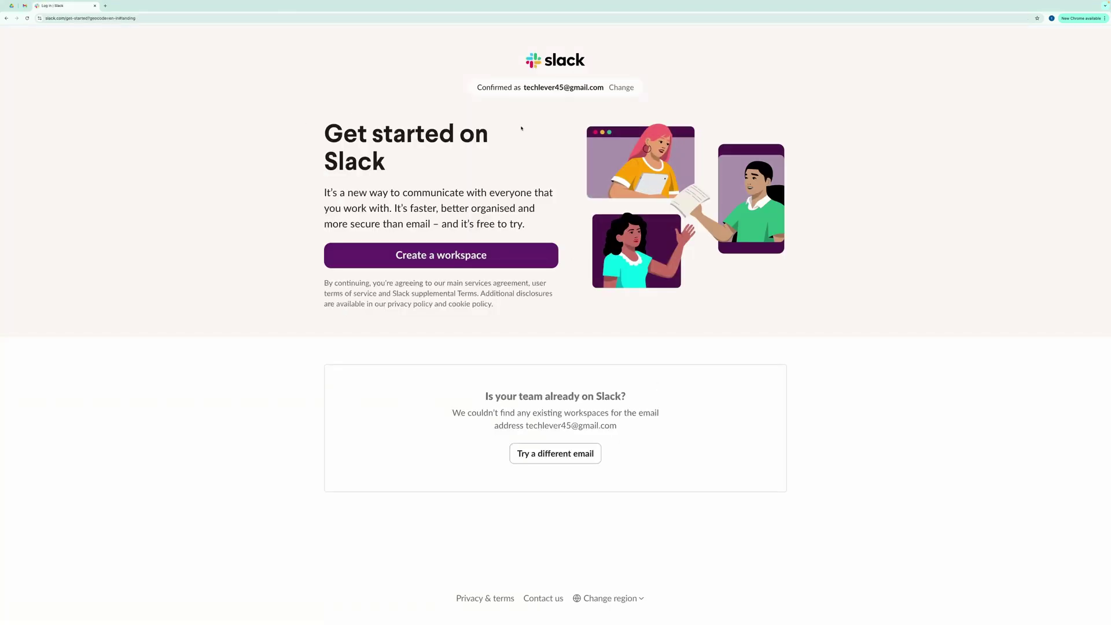
# Step: Name the new workspace 'Techlever Marketing' and accept the default display name
pyautogui.click(418, 258)
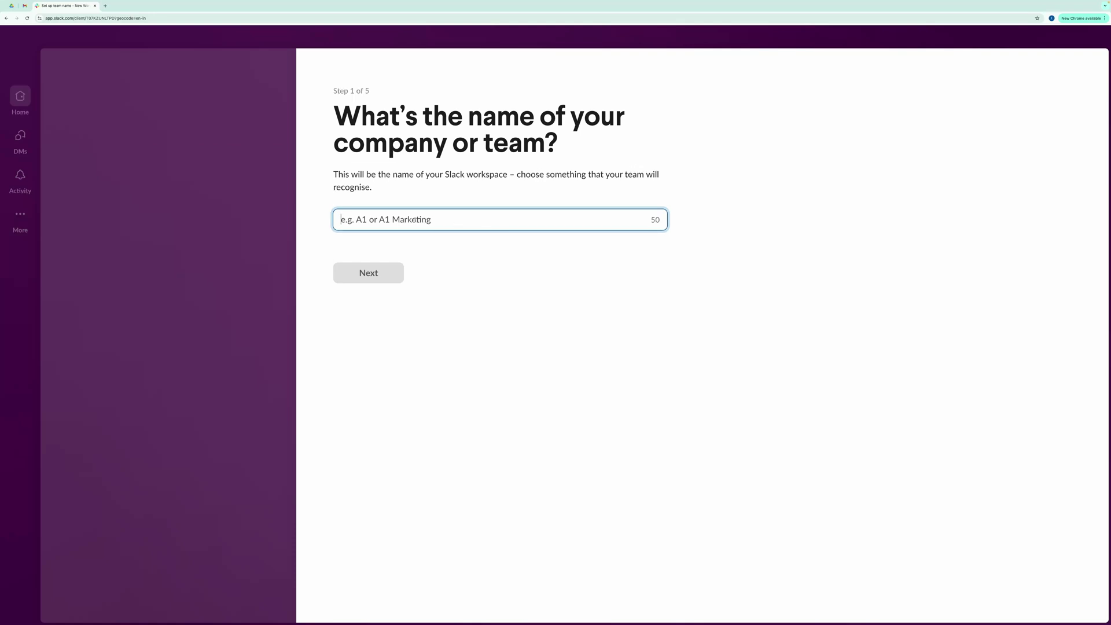
pyautogui.write('Tech')
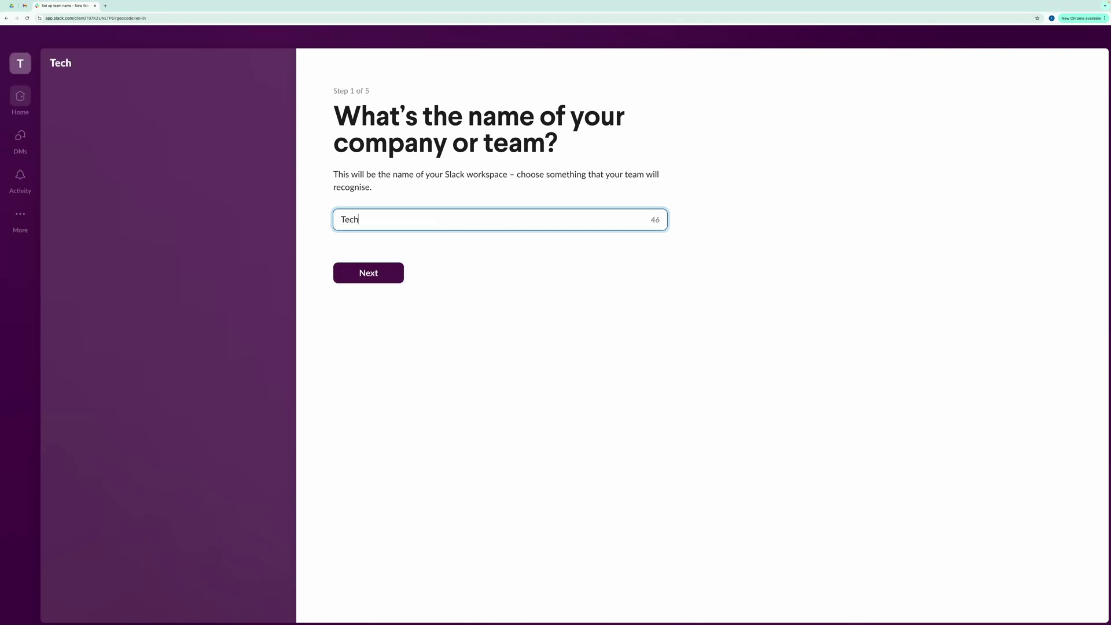
pyautogui.write('lever')
pyautogui.write(' Amark')
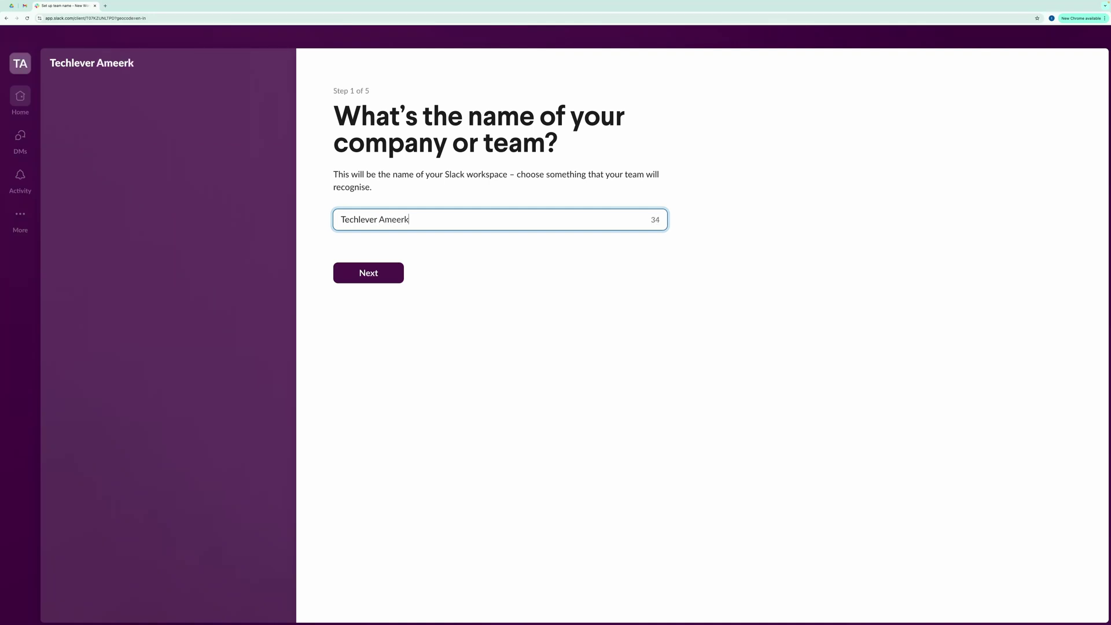
pyautogui.press('BackSpace')
pyautogui.press('BackSpace')
pyautogui.press('BackSpace')
pyautogui.press('BackSpace')
pyautogui.press('BackSpace')
pyautogui.write('Marketing')
pyautogui.click(369, 276)
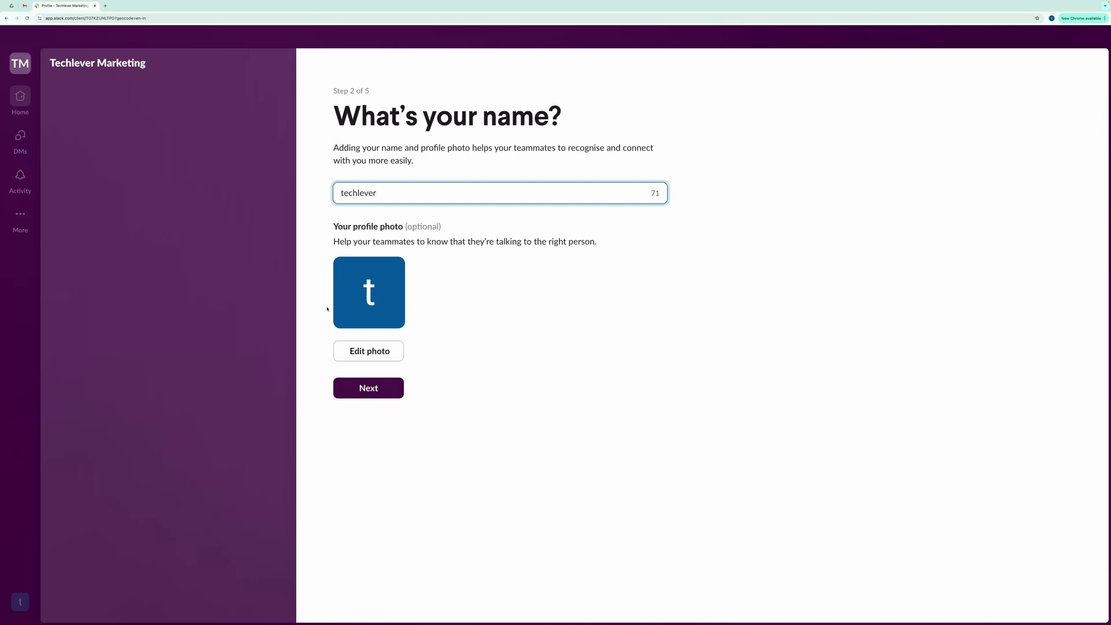
pyautogui.click(368, 391)
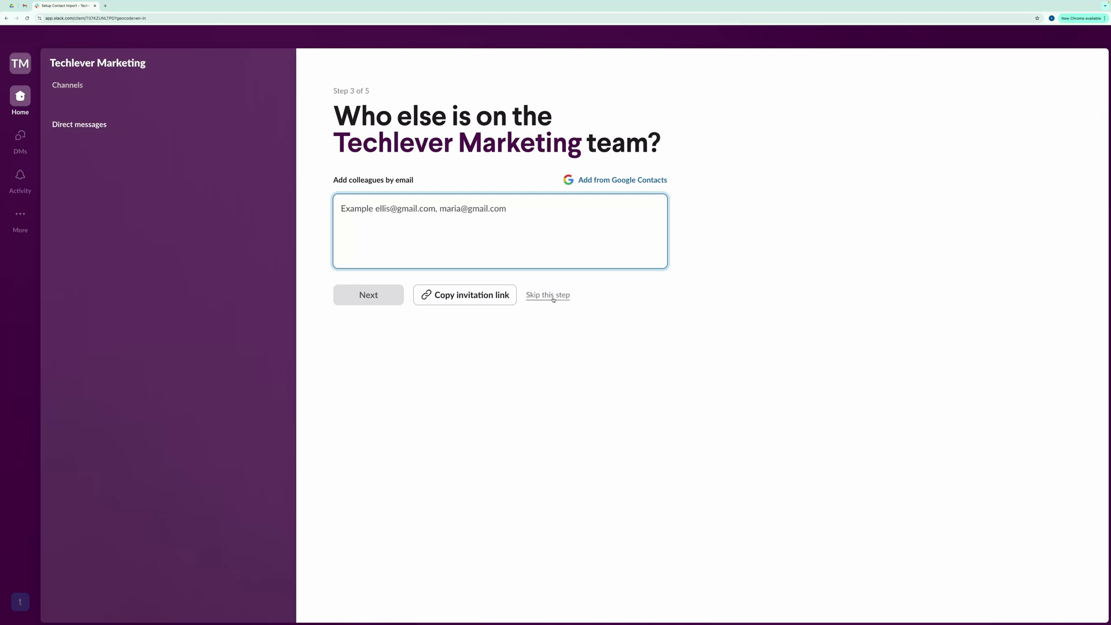
# Step: Skip inviting colleagues and set 'sales campaign' as the team's project
pyautogui.click(554, 298)
pyautogui.click(672, 361)
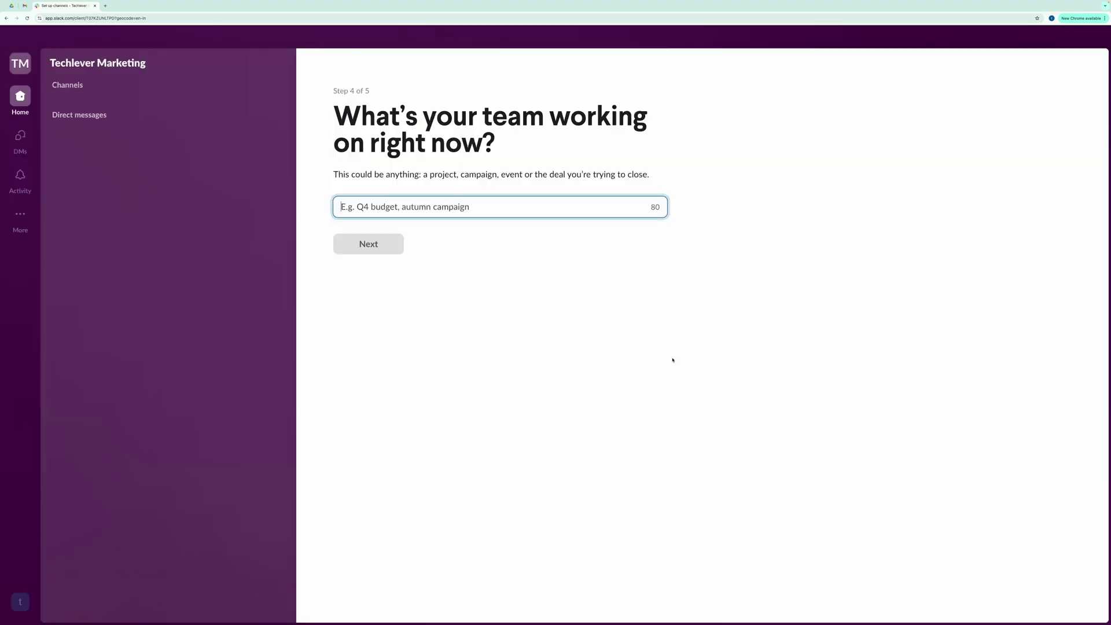
pyautogui.write('sales')
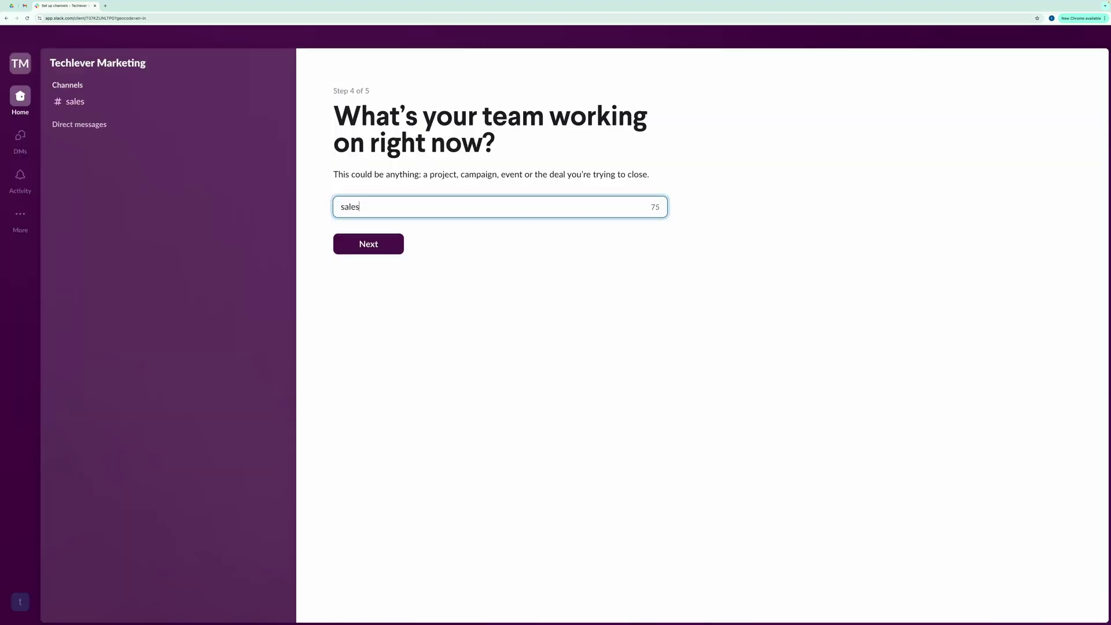
pyautogui.write(' campaign')
pyautogui.click(360, 239)
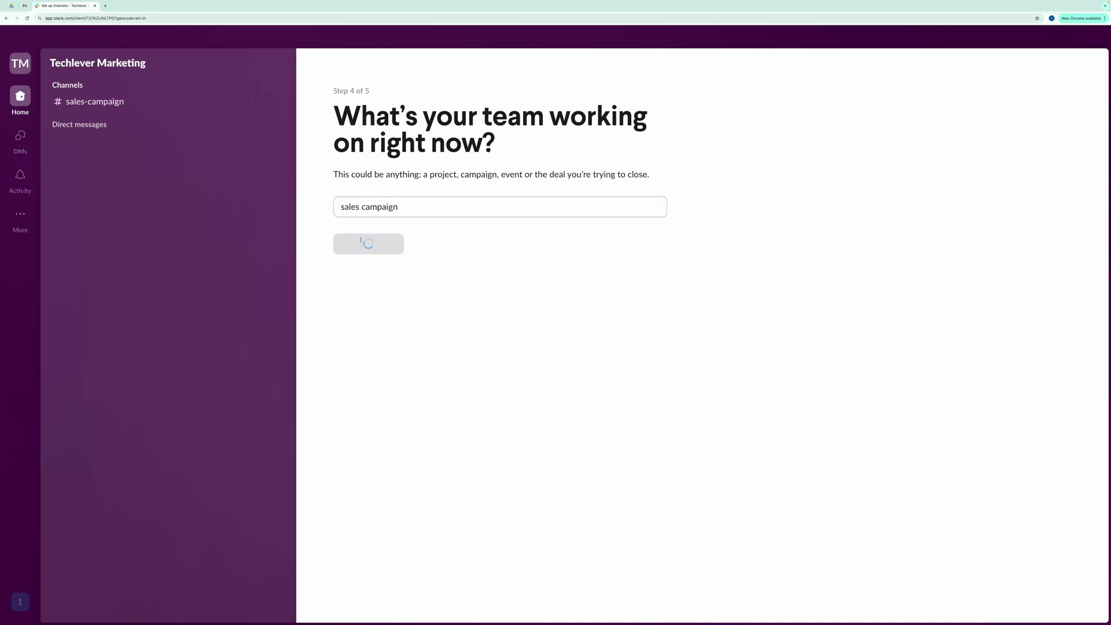
pyautogui.click(424, 382)
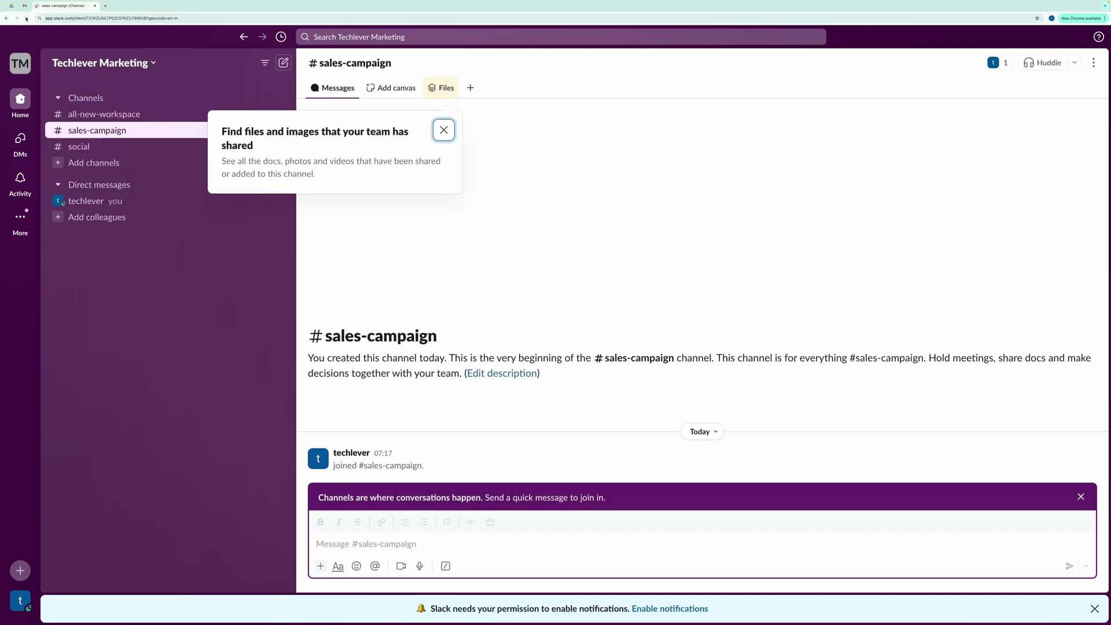
# Step: Close the Files tip and bring up the #sales-campaign channel's context menu
pyautogui.click(116, 201)
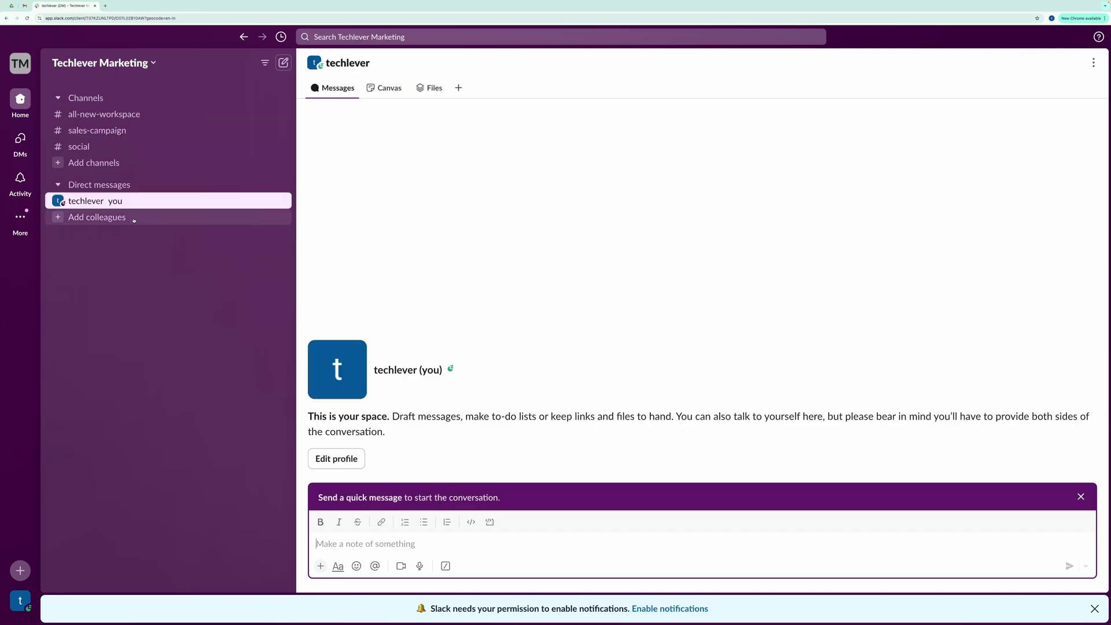
pyautogui.click(148, 127)
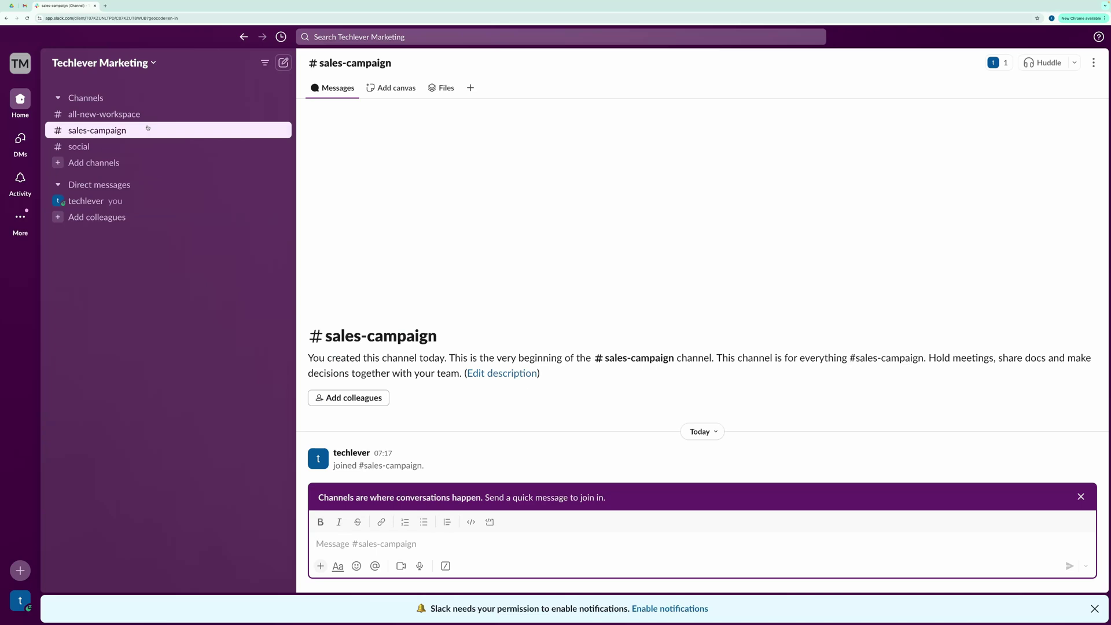
pyautogui.rightClick(148, 128)
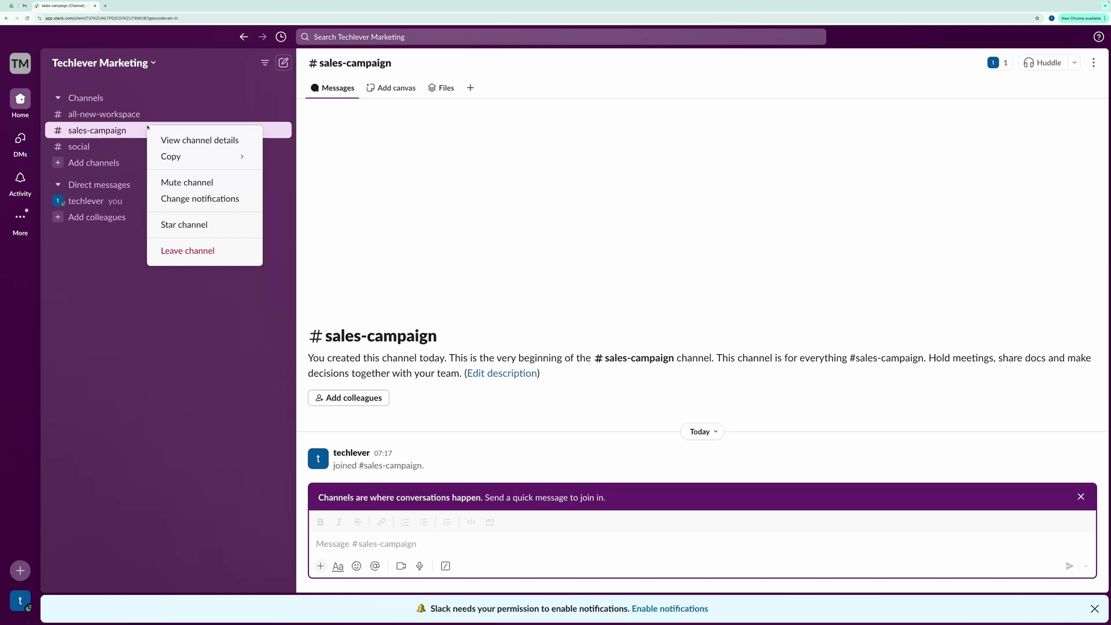
# Step: Load api.slack.com in a new tab and go to Your apps
pyautogui.hotkey('ctrl', 't')
pyautogui.write('ap')
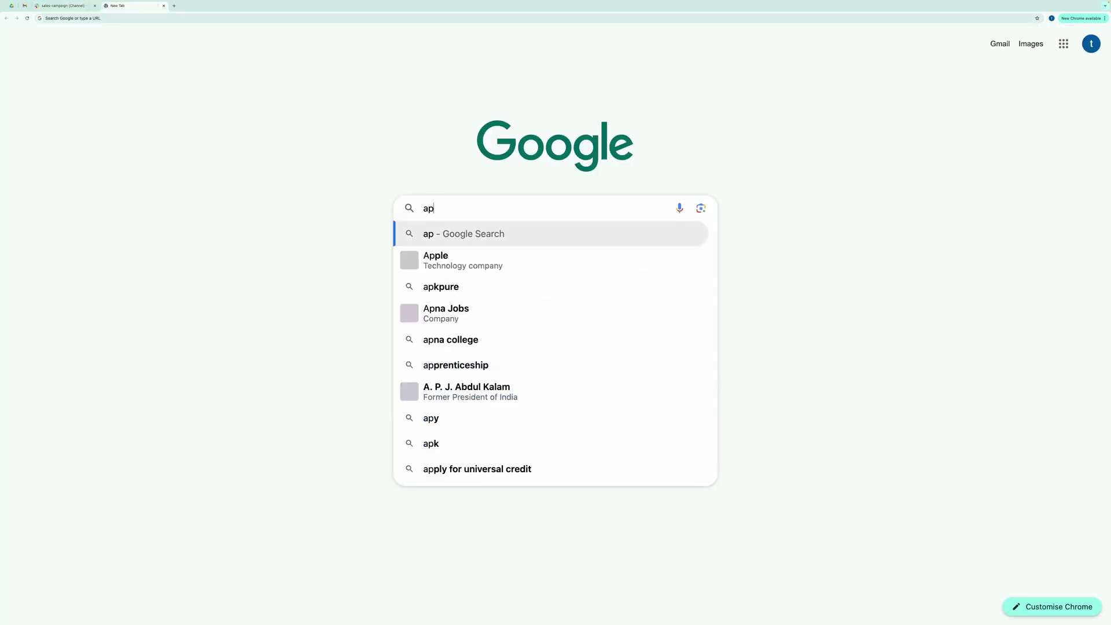
pyautogui.write('i.slack.c')
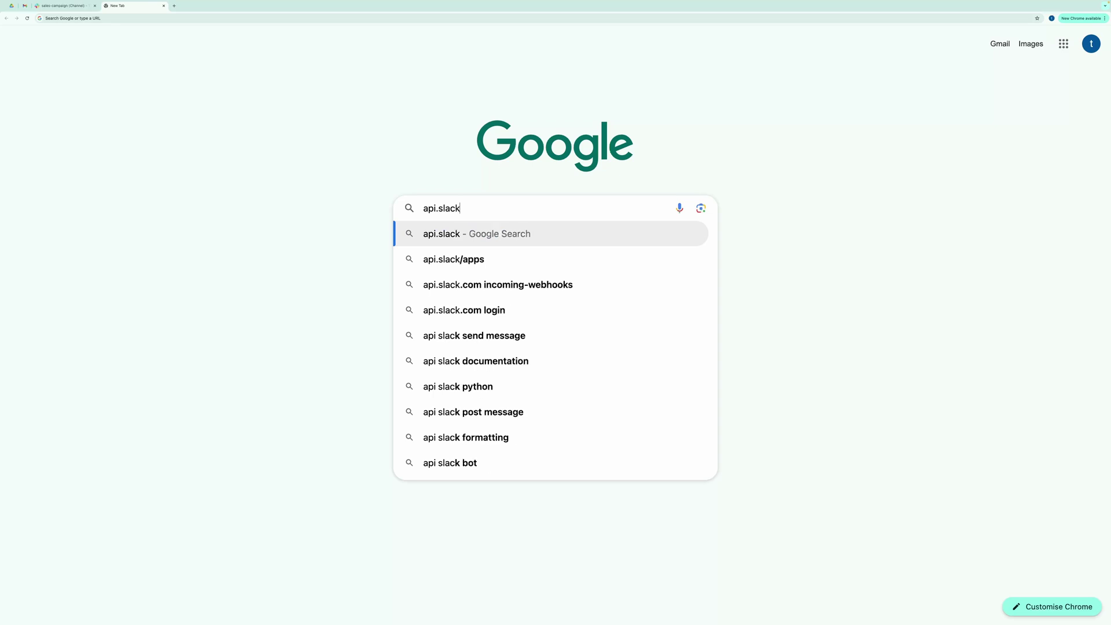
pyautogui.write('om')
pyautogui.press('Return')
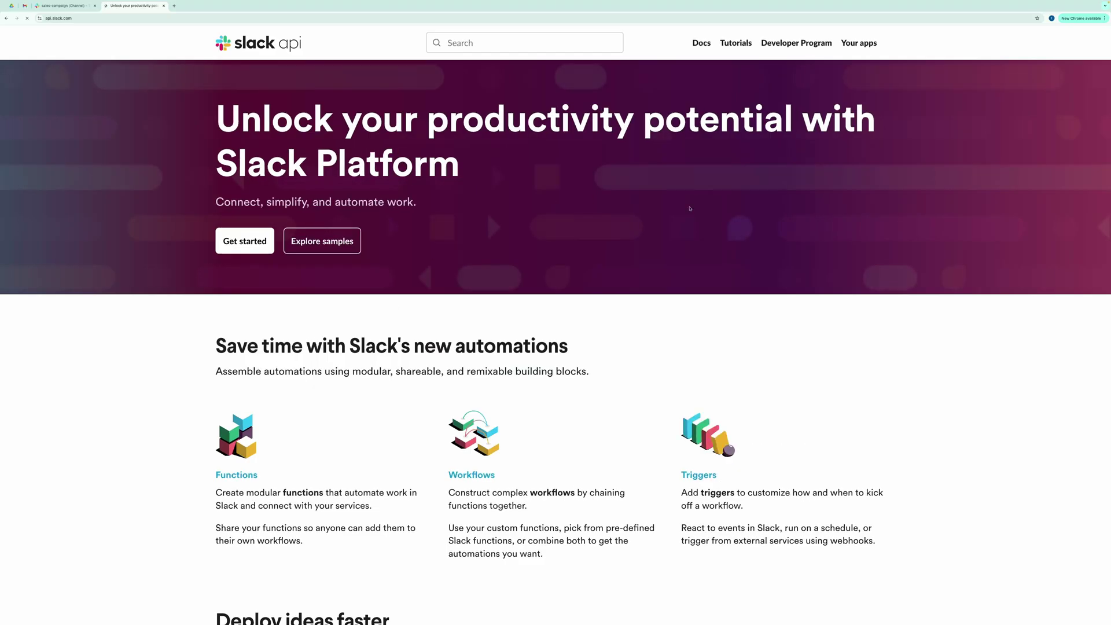
pyautogui.click(857, 44)
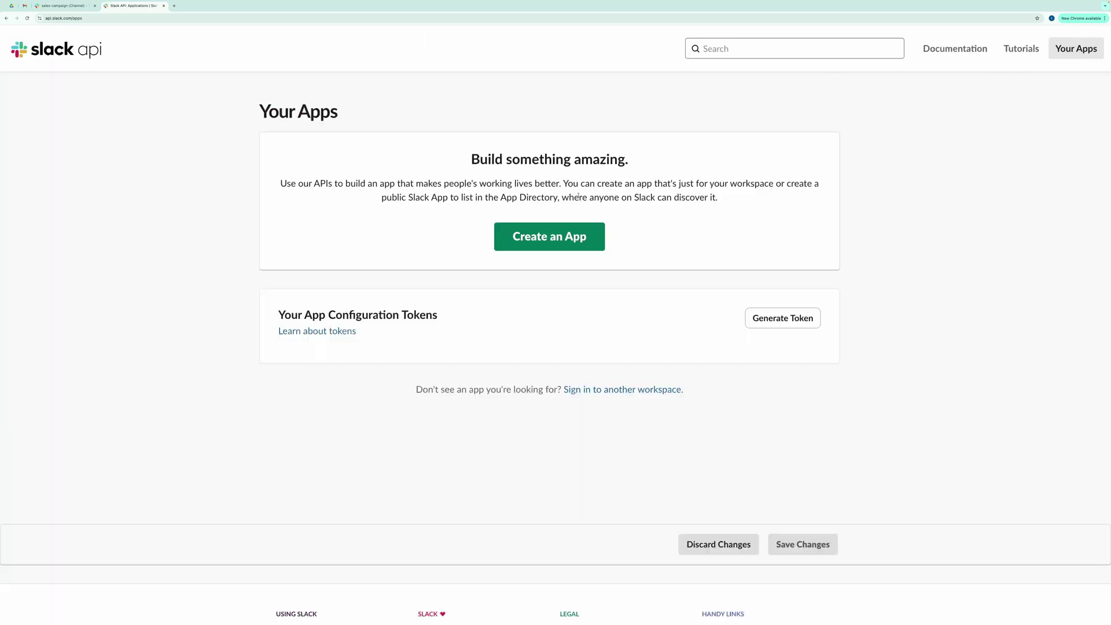
# Step: Create Demo App from the default manifest for Techlever Marketing and view its Incoming Webhooks settings
pyautogui.click(554, 235)
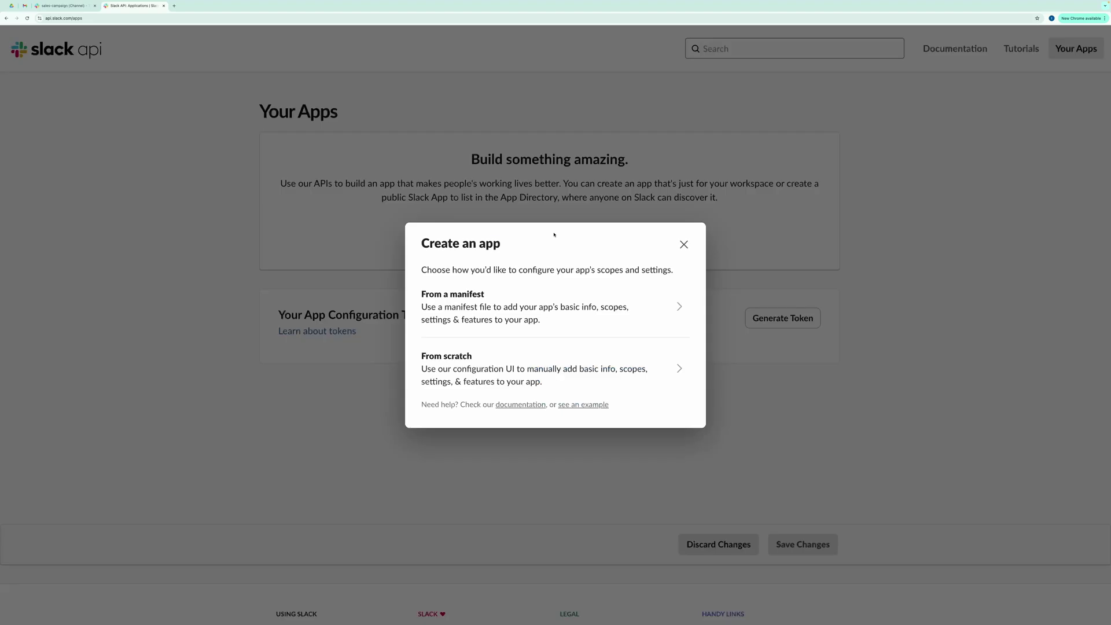
pyautogui.click(665, 307)
pyautogui.click(575, 293)
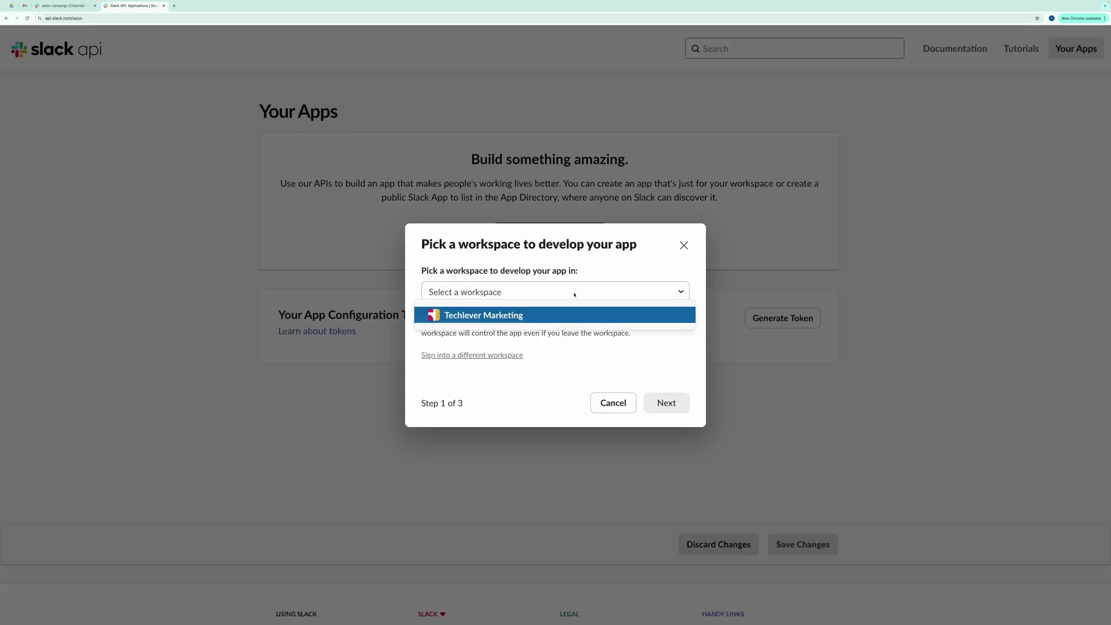
pyautogui.click(486, 314)
pyautogui.click(671, 403)
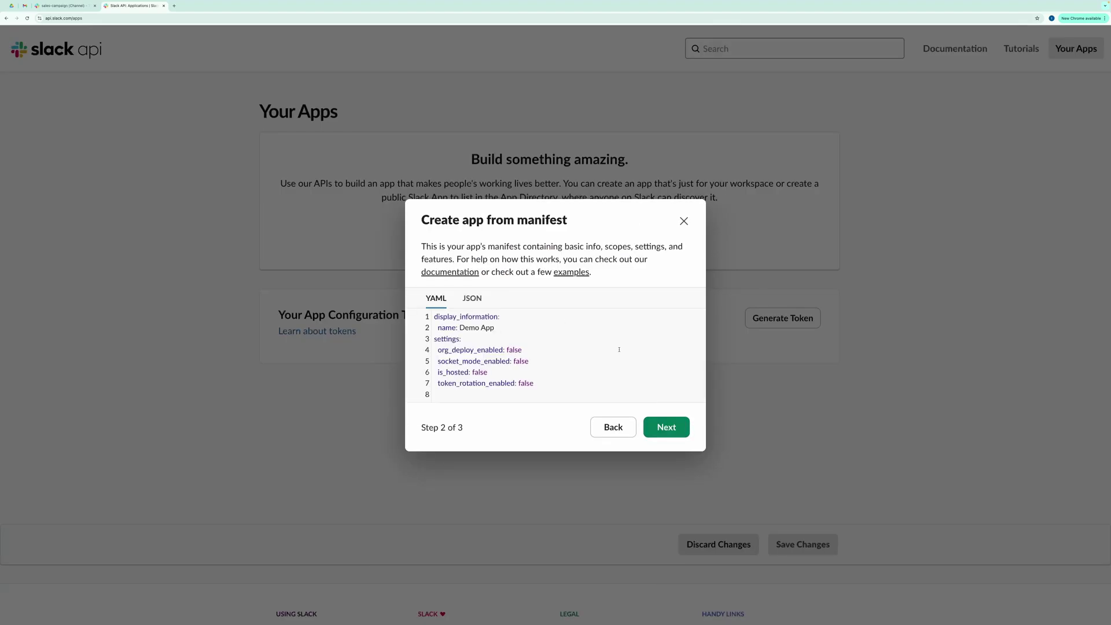
pyautogui.click(666, 427)
pyautogui.click(665, 380)
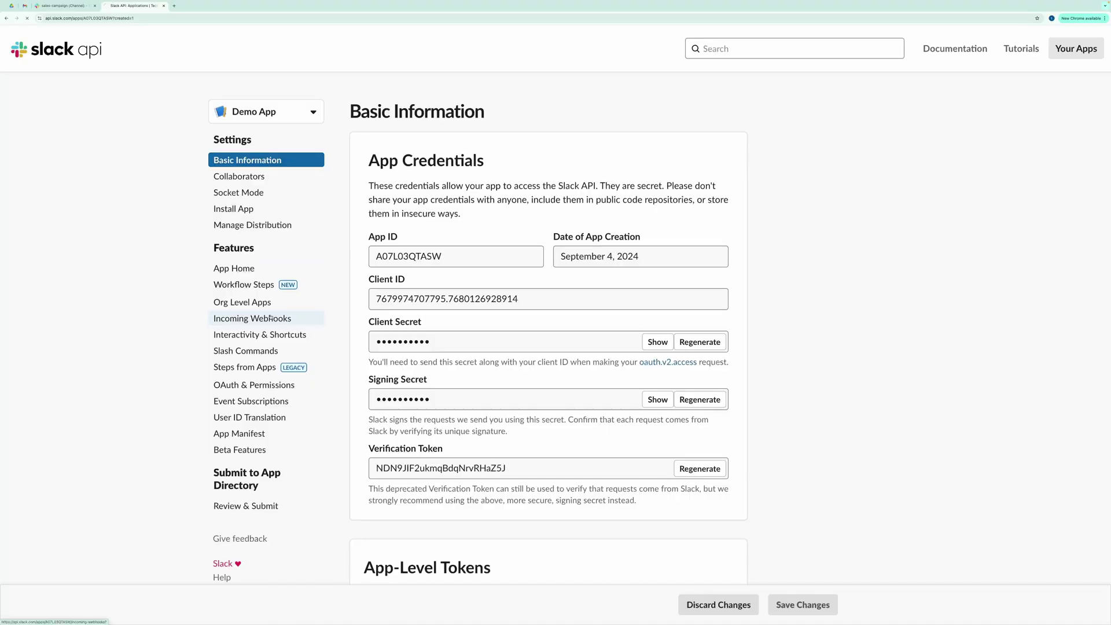
pyautogui.click(271, 318)
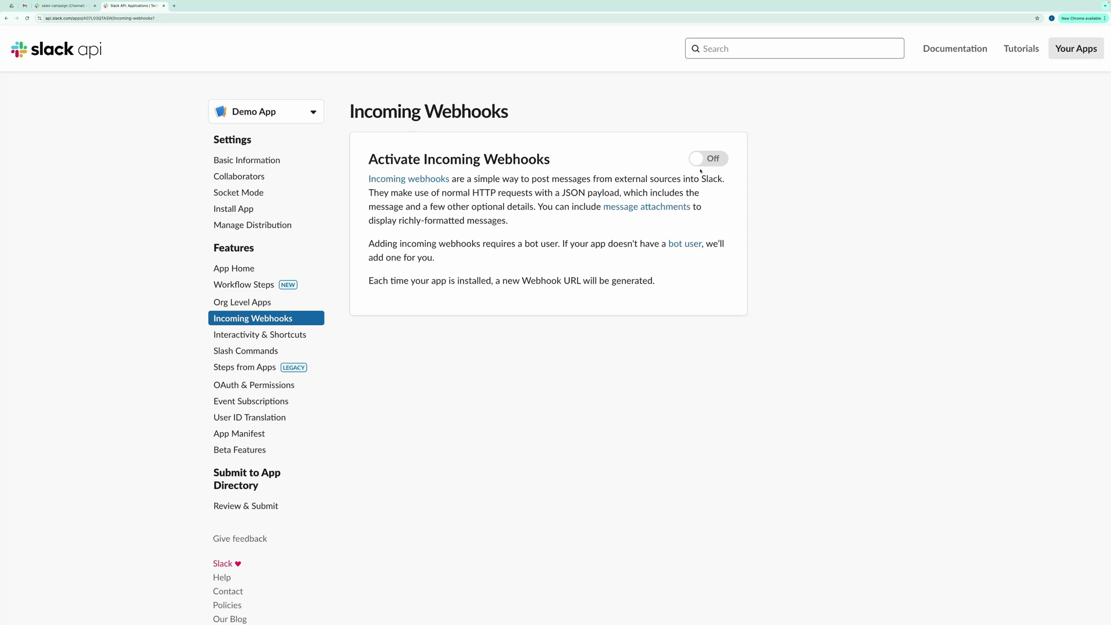
# Step: Activate incoming webhooks and add a new webhook posting to #sales-campaign
pyautogui.click(721, 159)
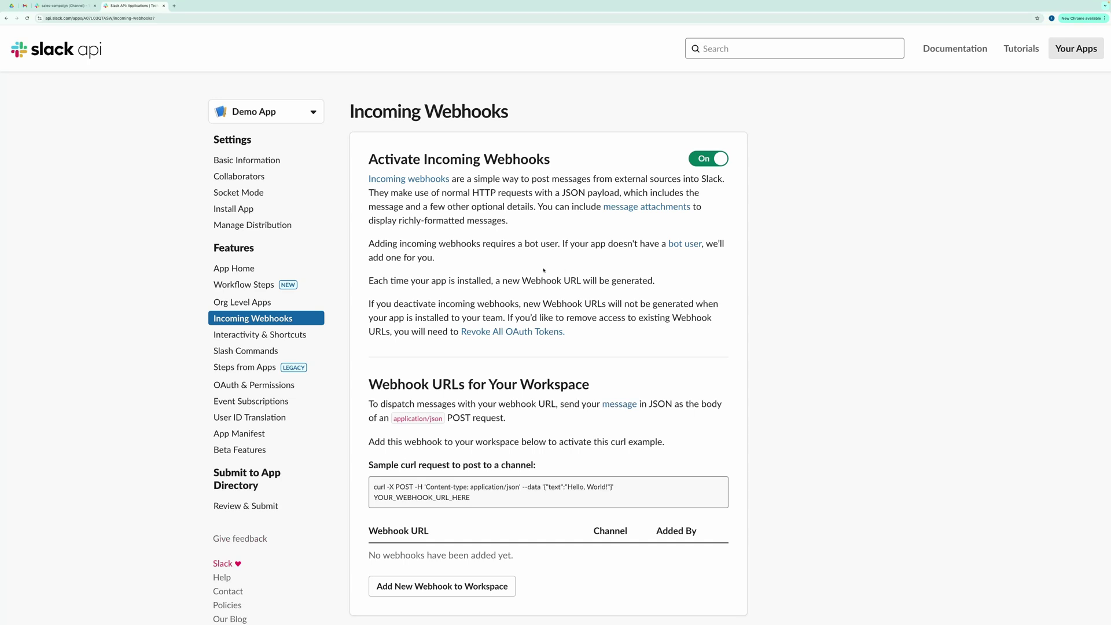
pyautogui.scroll(-2, 512, 376)
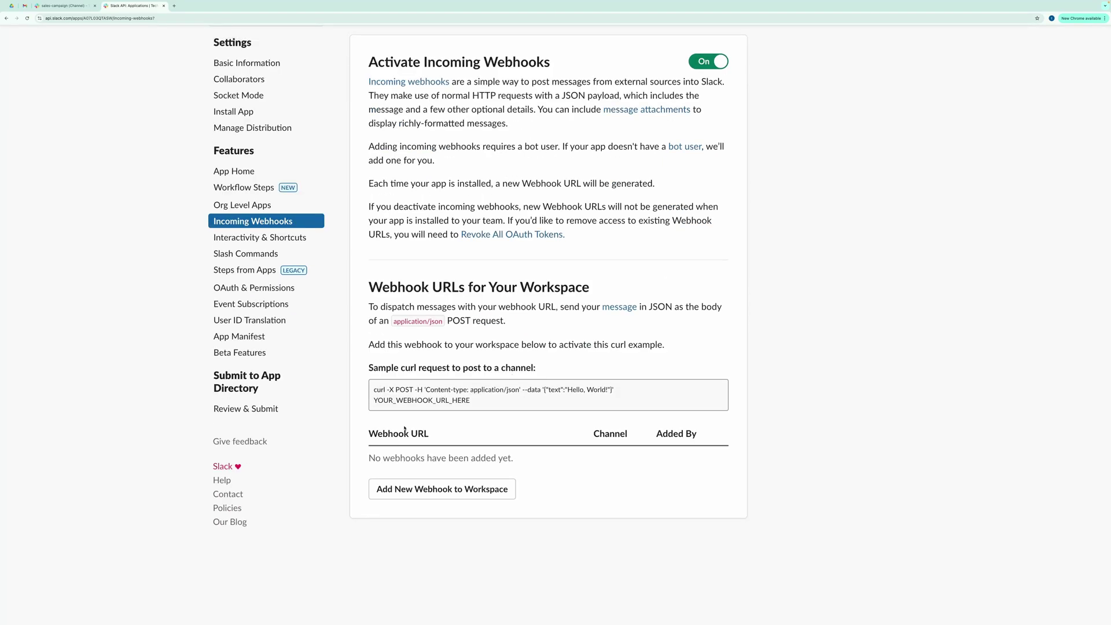
pyautogui.click(439, 495)
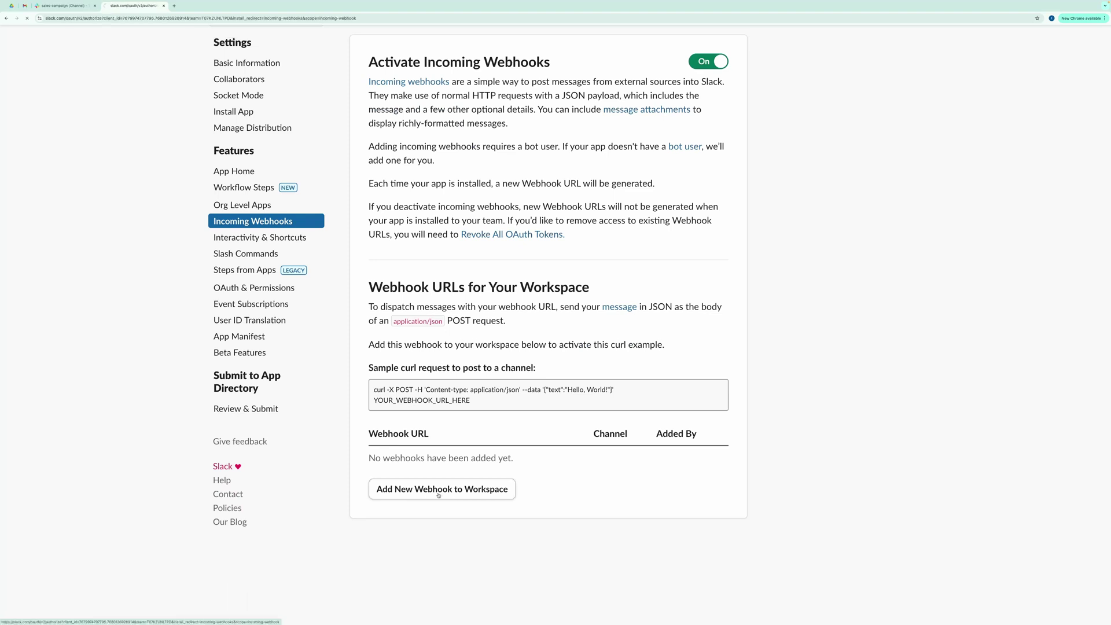
pyautogui.click(544, 318)
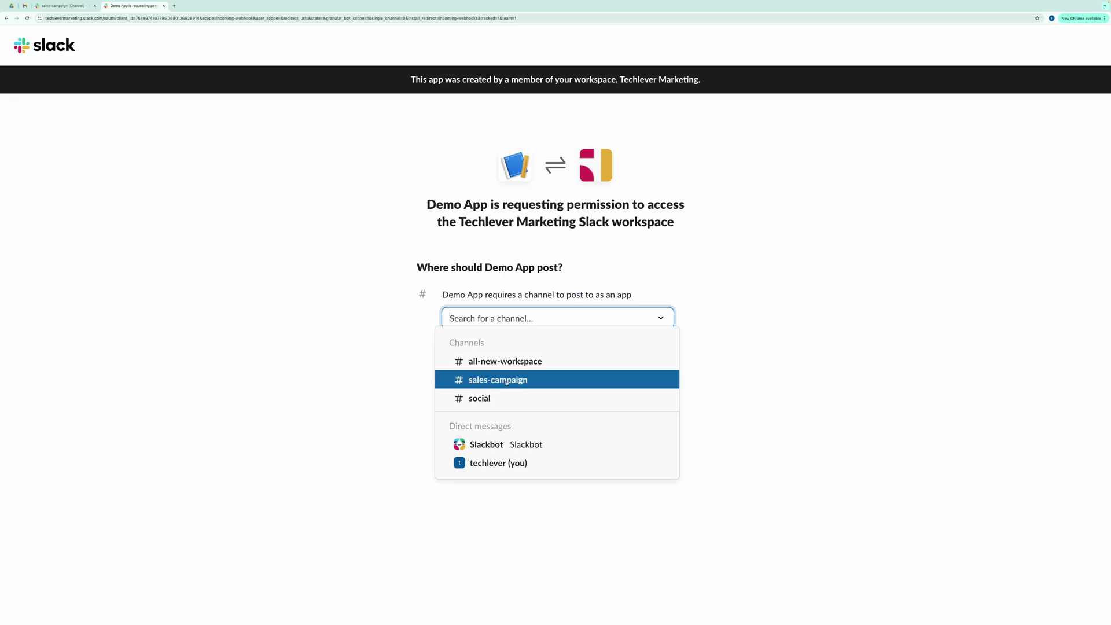
pyautogui.click(507, 380)
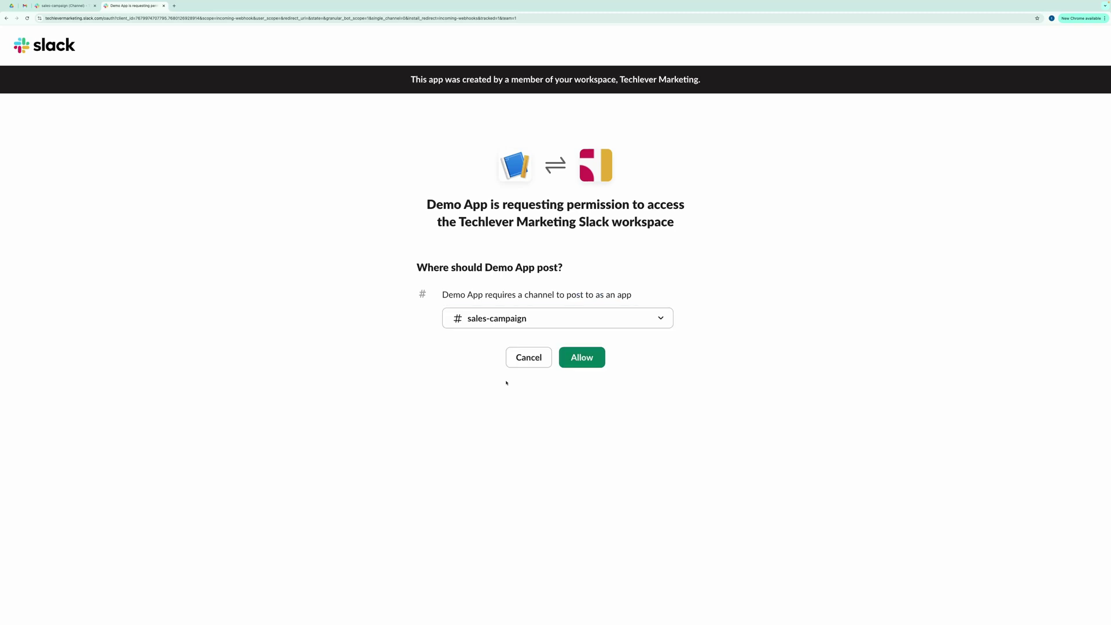
# Step: Allow Demo App to post, then select and copy the #sales-campaign webhook URL
pyautogui.click(576, 358)
pyautogui.scroll(-2, 578, 416)
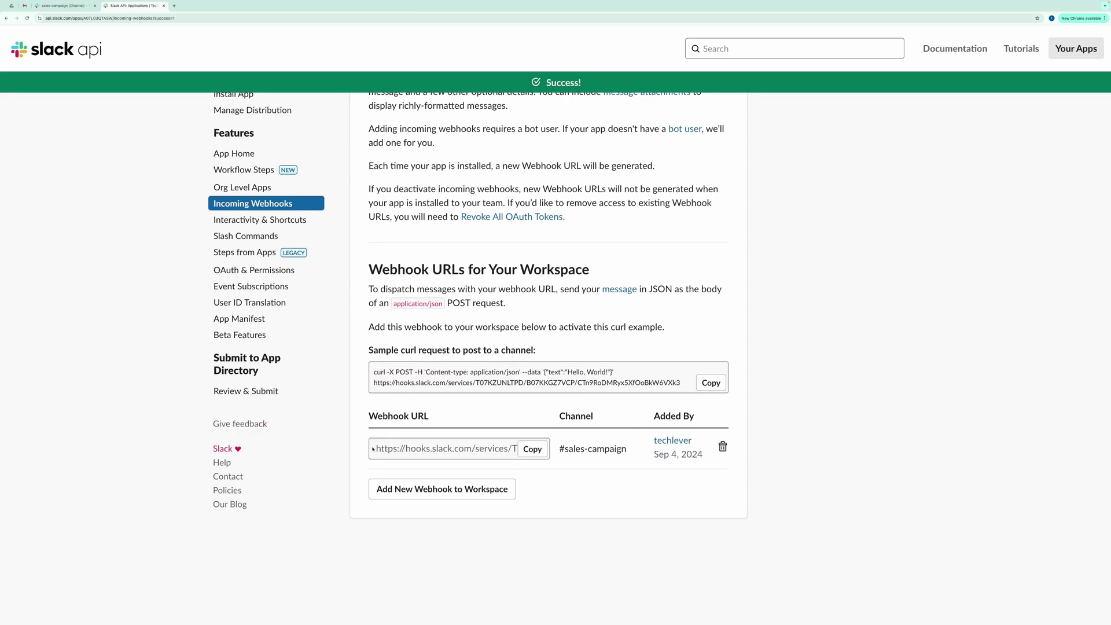
pyautogui.moveTo(373, 448); pyautogui.dragTo(517, 449)
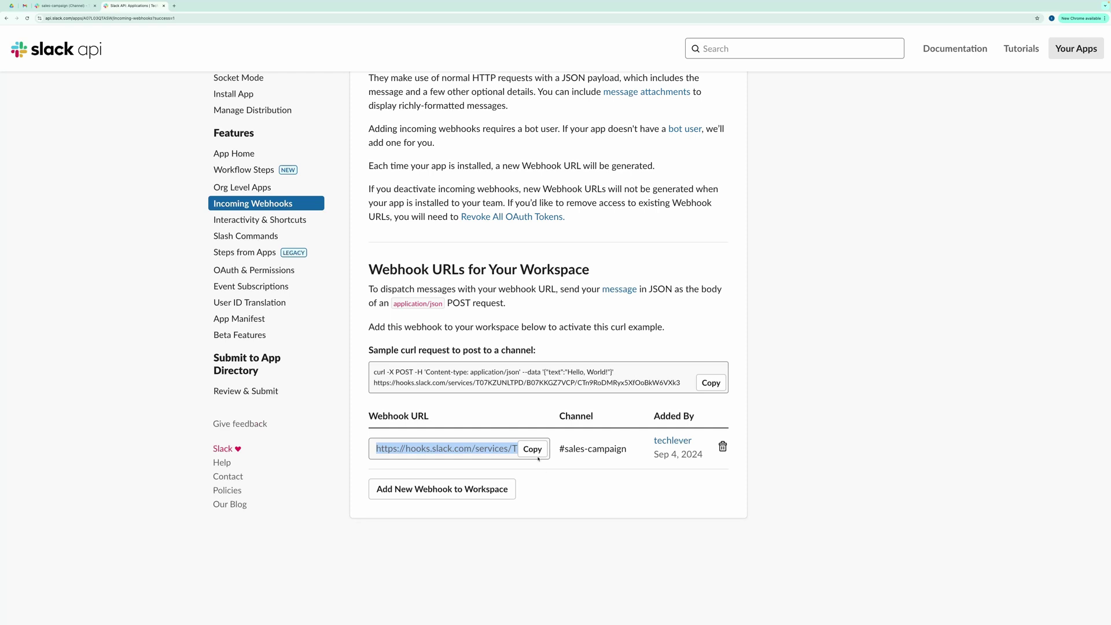
pyautogui.click(536, 453)
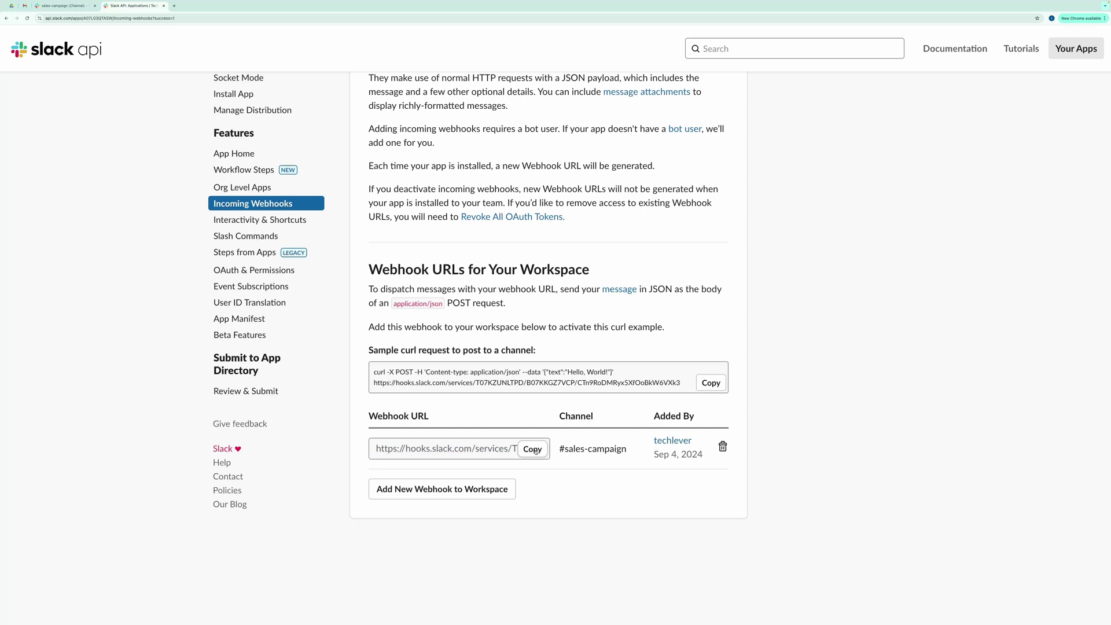
pyautogui.scroll(2, 534, 405)
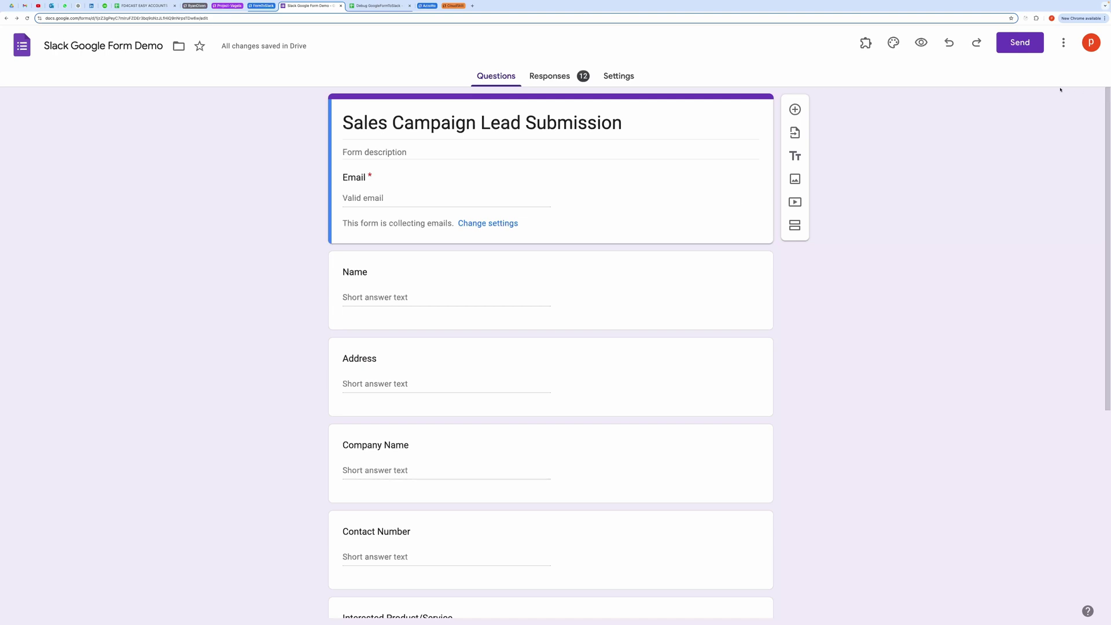
# Step: Make a copy of the Slack Google Form Demo form along with its script
pyautogui.click(1064, 42)
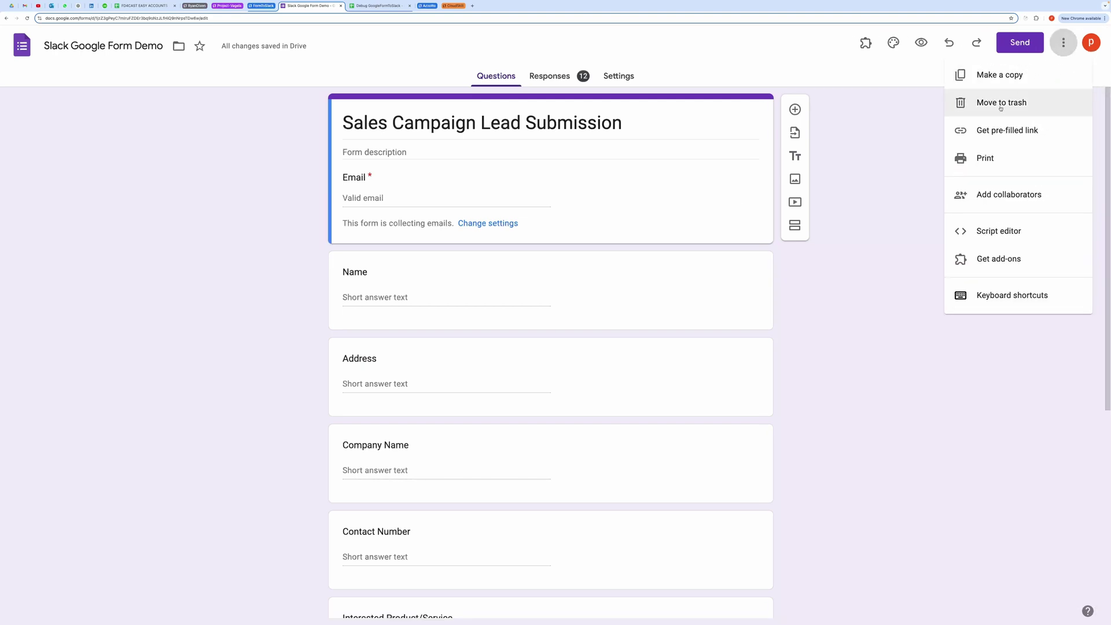
pyautogui.click(989, 74)
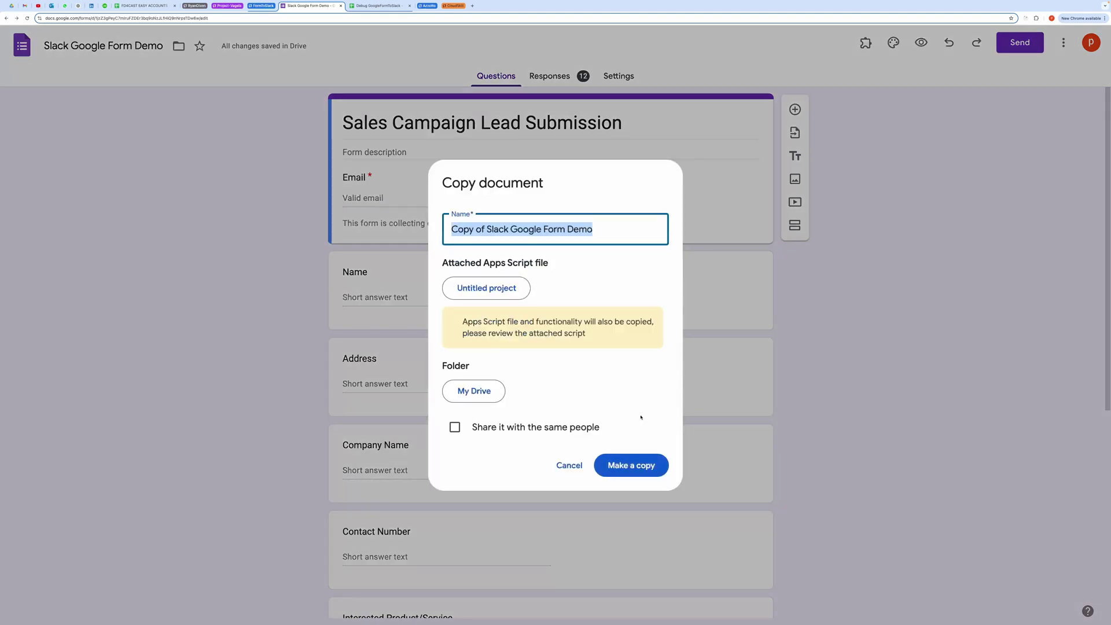
pyautogui.click(637, 463)
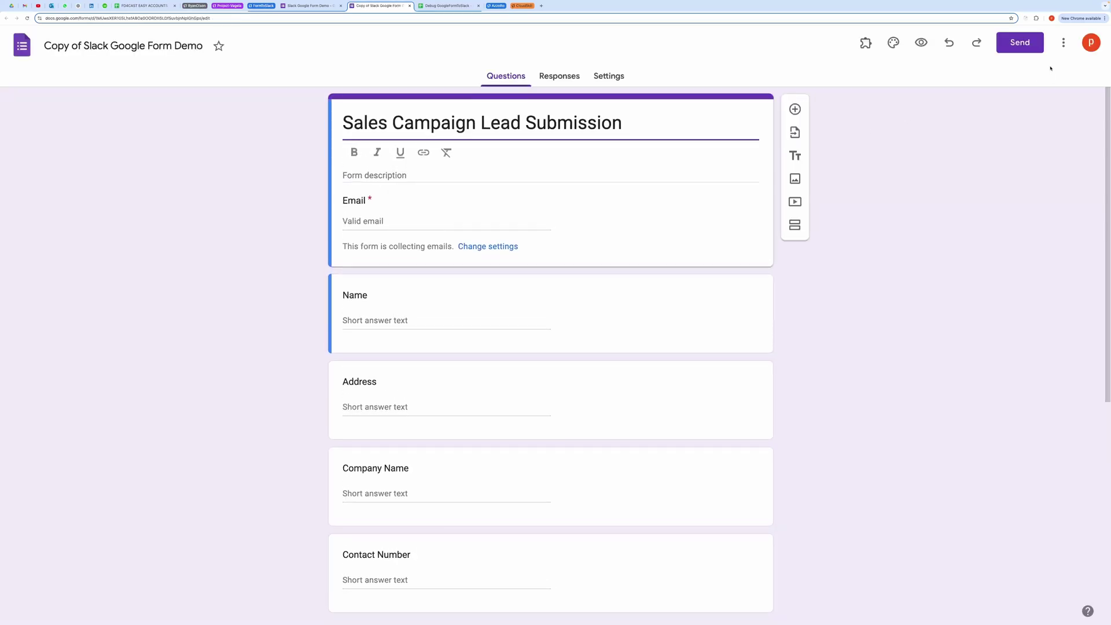
# Step: Launch the copied form's Script editor from its More menu
pyautogui.scroll(-3, 667, 212)
pyautogui.scroll(3, 667, 212)
pyautogui.click(1062, 43)
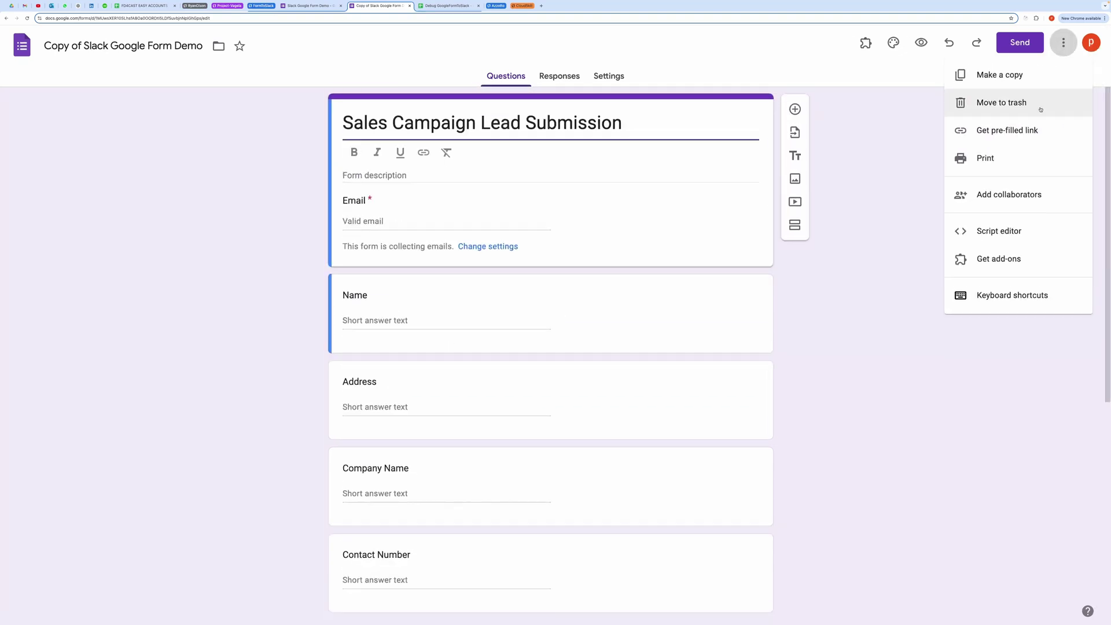
pyautogui.click(984, 231)
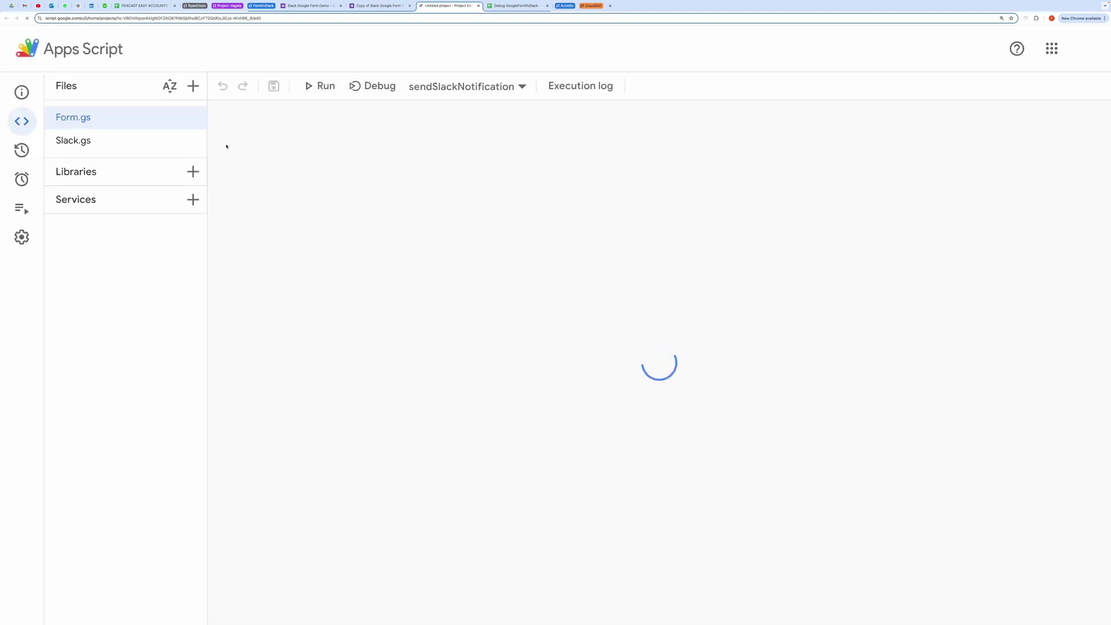
# Step: Inspect the SLACK_URL and CHANNEL_NAME constants in Slack.gs, then view the empty Triggers list
pyautogui.click(114, 143)
pyautogui.click(1056, 192)
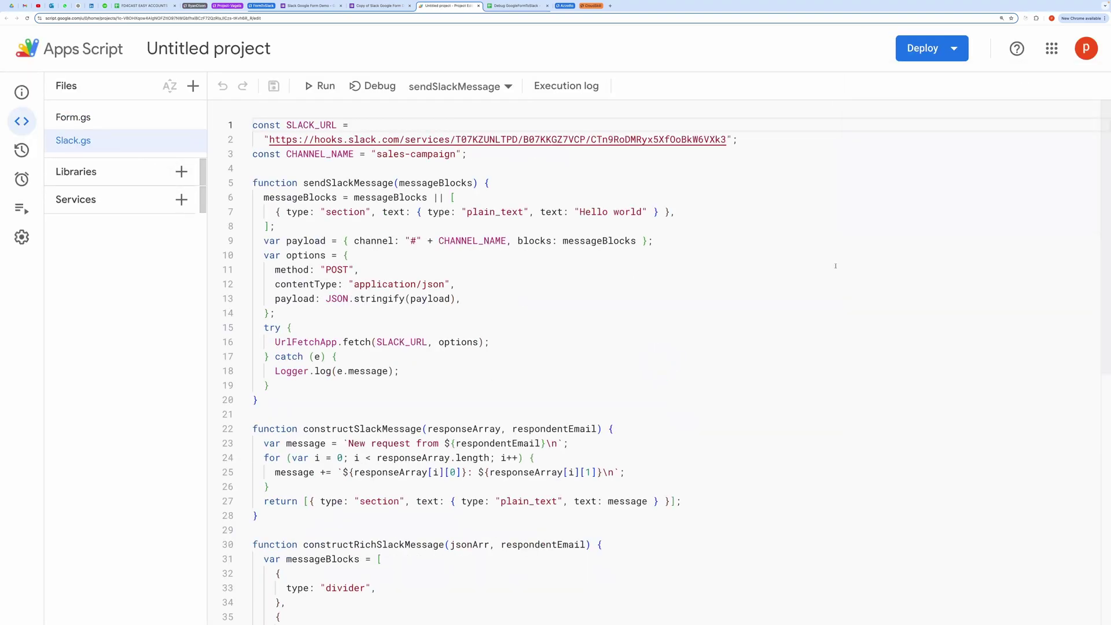
pyautogui.click(666, 328)
pyautogui.hotkey('ctrl', '+')
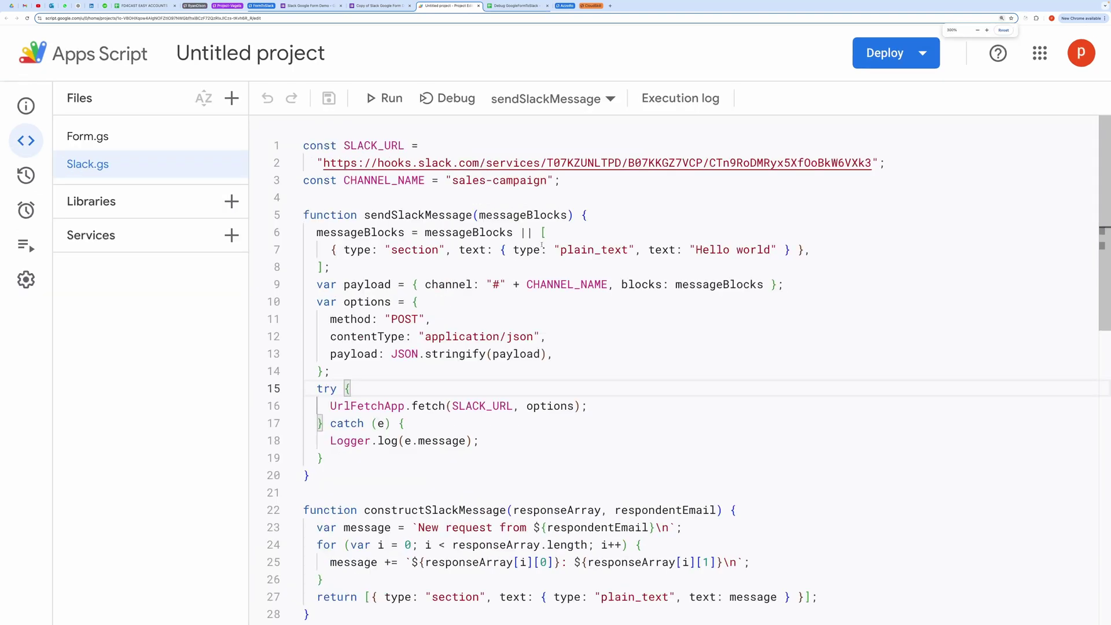
pyautogui.moveTo(567, 179); pyautogui.dragTo(304, 143)
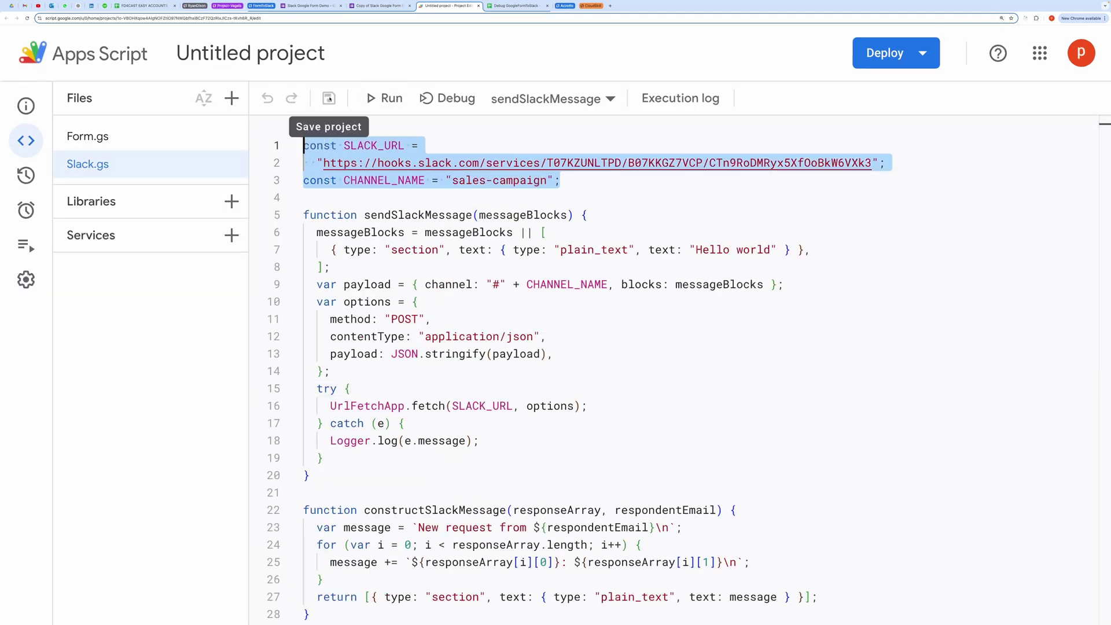
pyautogui.click(370, 202)
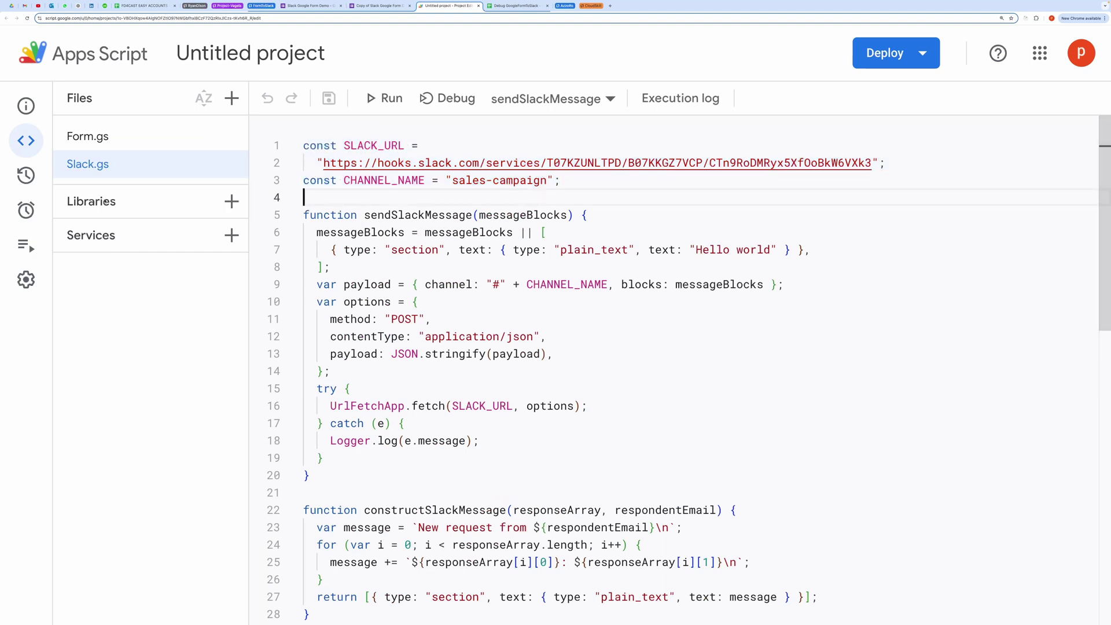
pyautogui.click(29, 211)
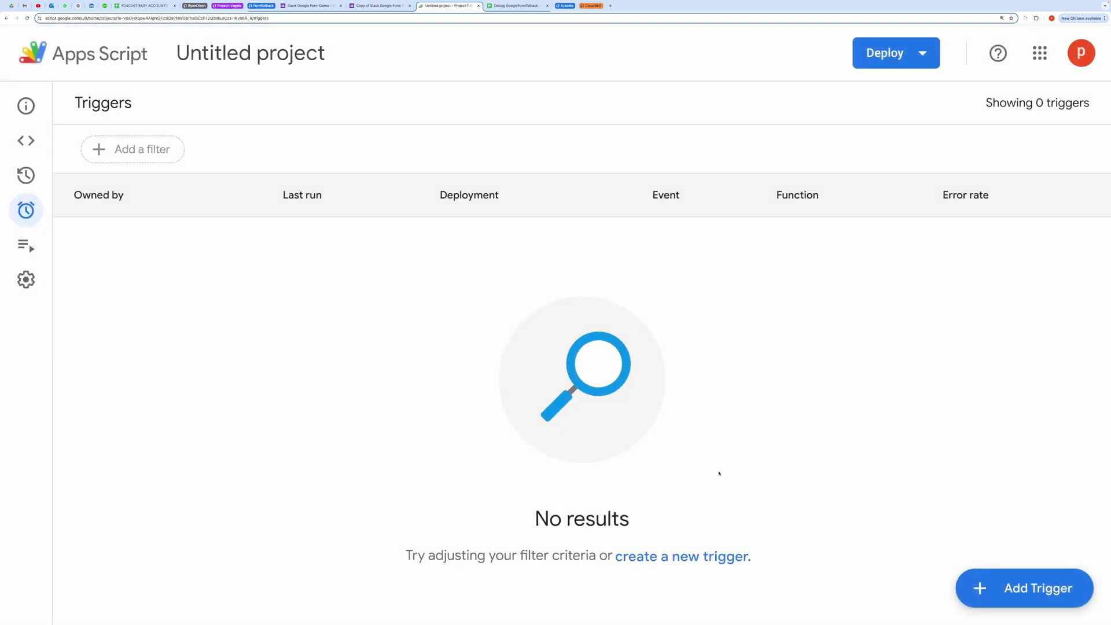
# Step: Save a trigger running sendSlackNotification, Head, From form, on the On form submit event
pyautogui.click(1017, 599)
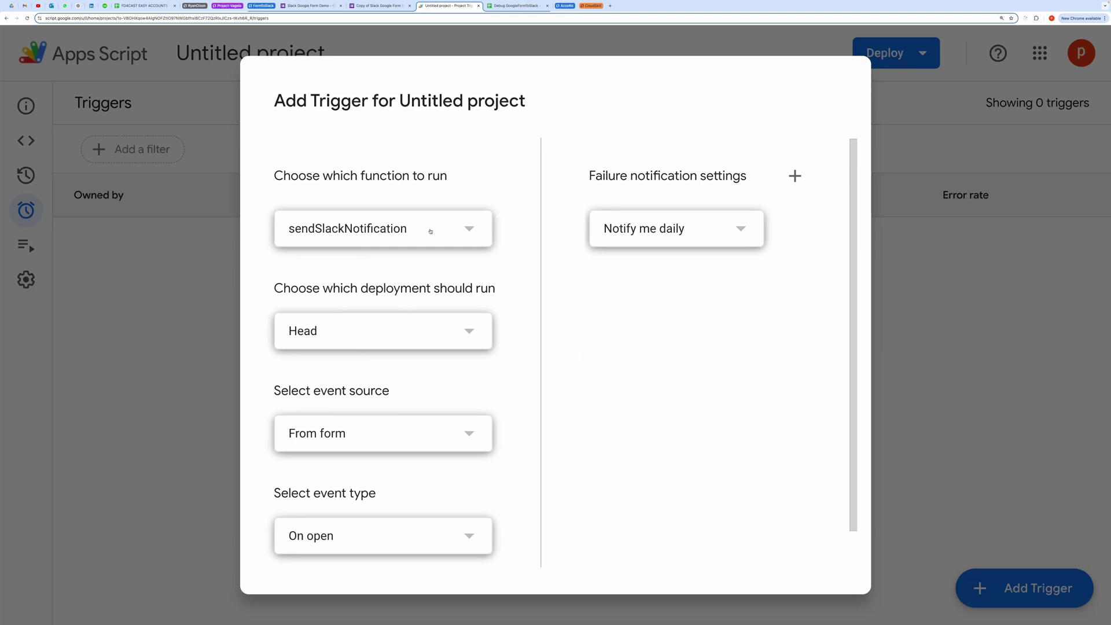
pyautogui.click(465, 235)
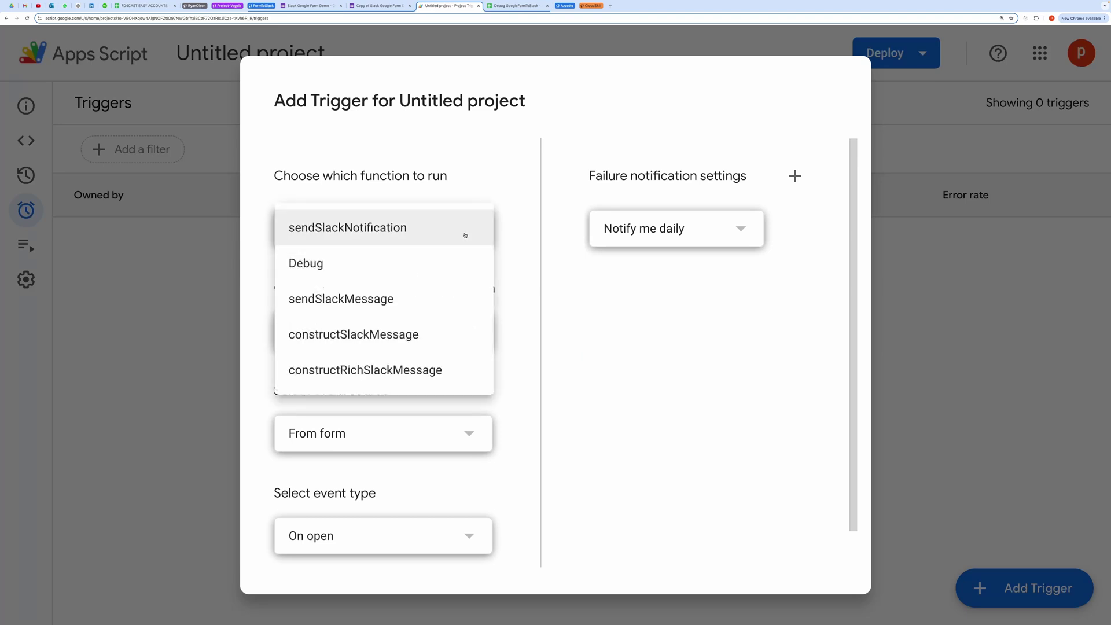
pyautogui.click(466, 229)
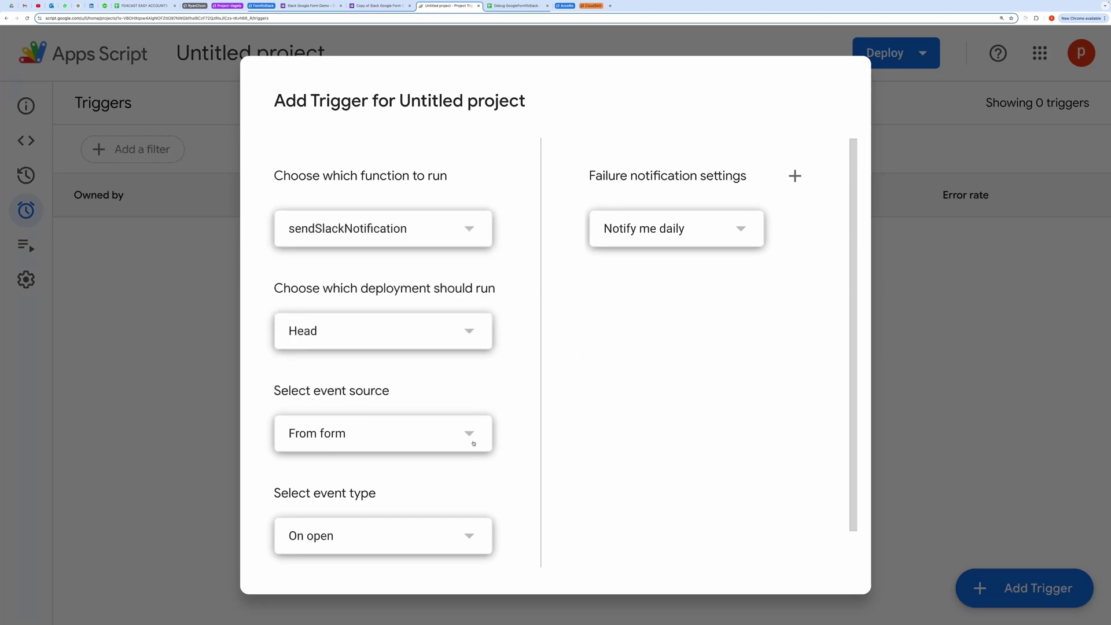
pyautogui.click(463, 545)
pyautogui.click(406, 583)
pyautogui.scroll(-2, 528, 545)
pyautogui.click(790, 546)
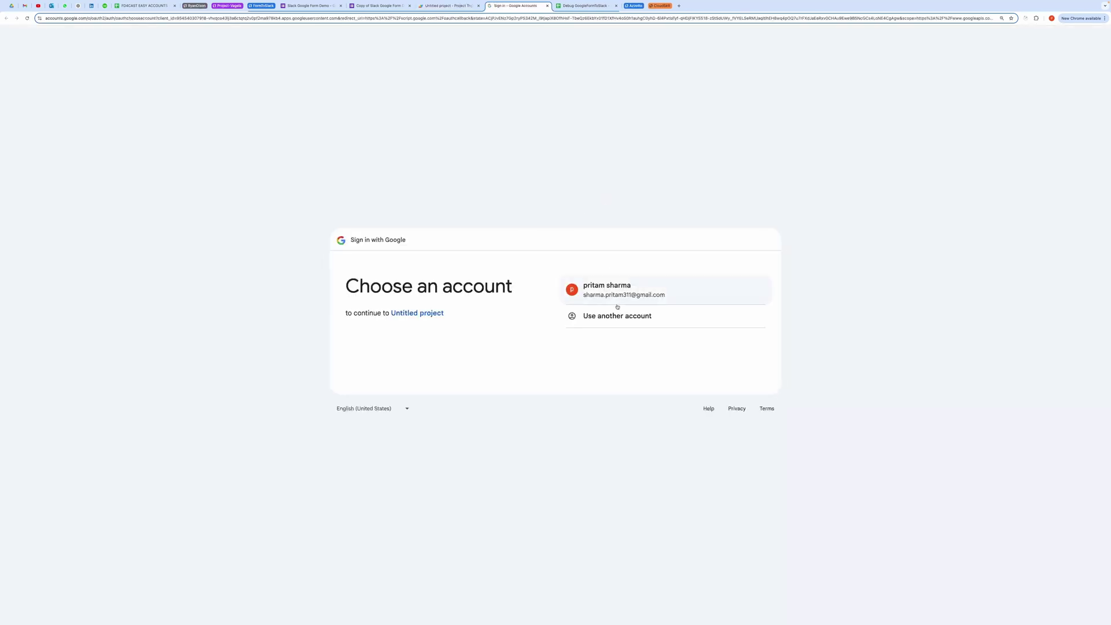
# Step: Choose the Google account, go past the unverified-app warning, and allow Untitled project access
pyautogui.click(617, 293)
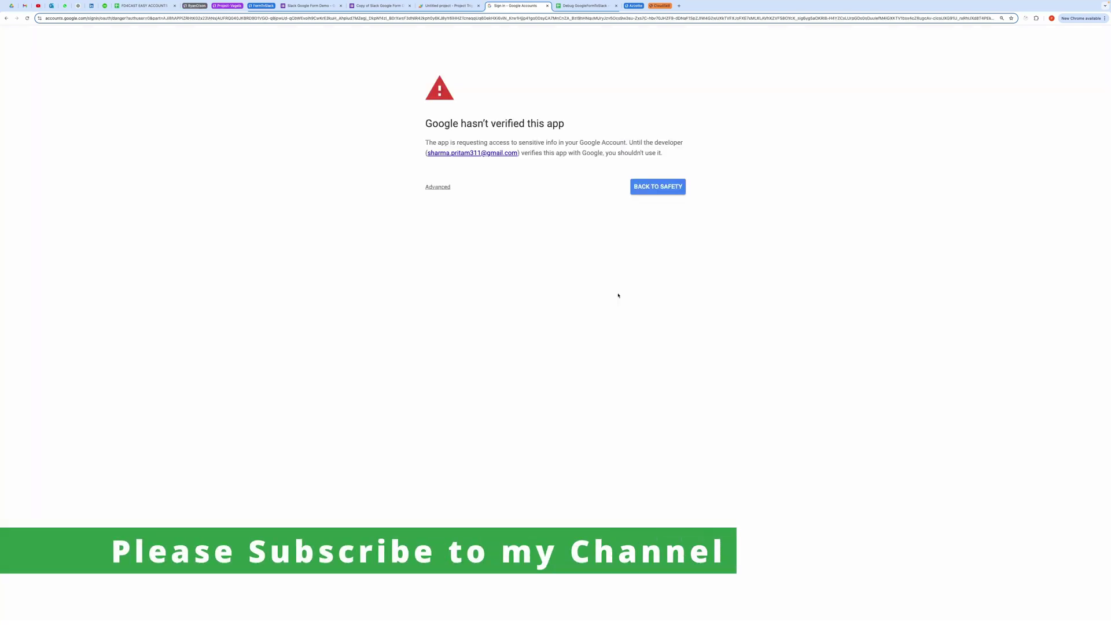
pyautogui.click(436, 188)
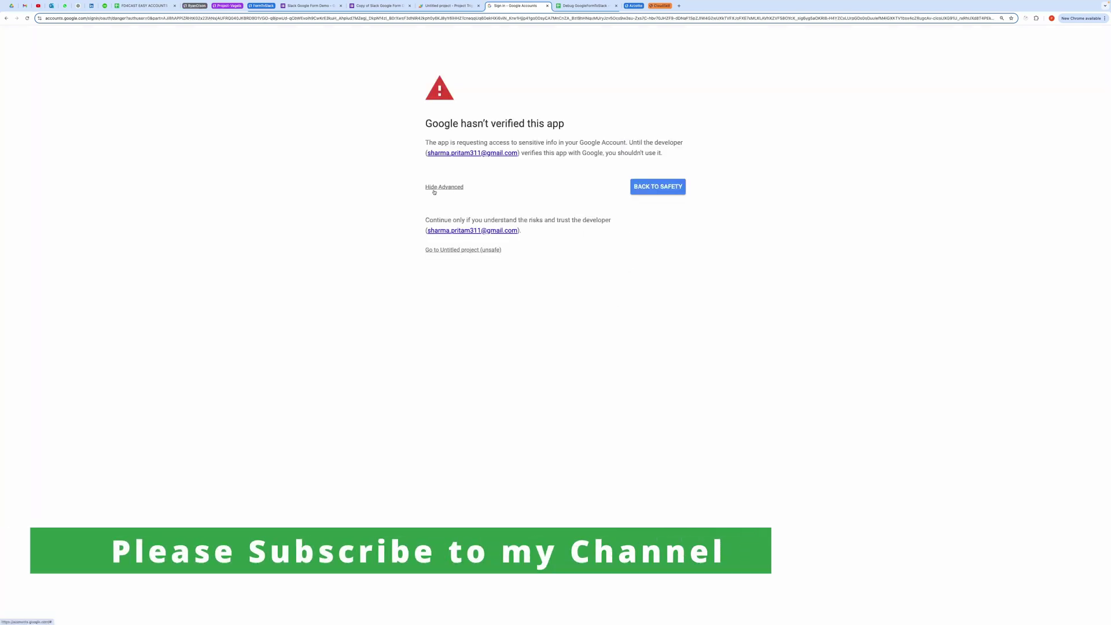
pyautogui.click(450, 251)
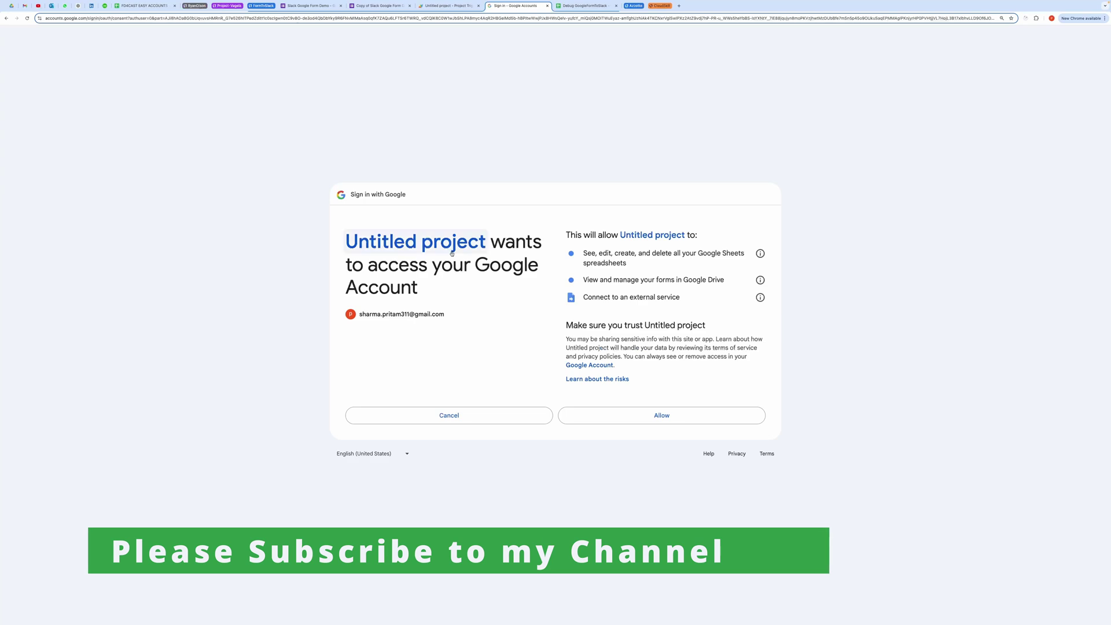
pyautogui.click(664, 415)
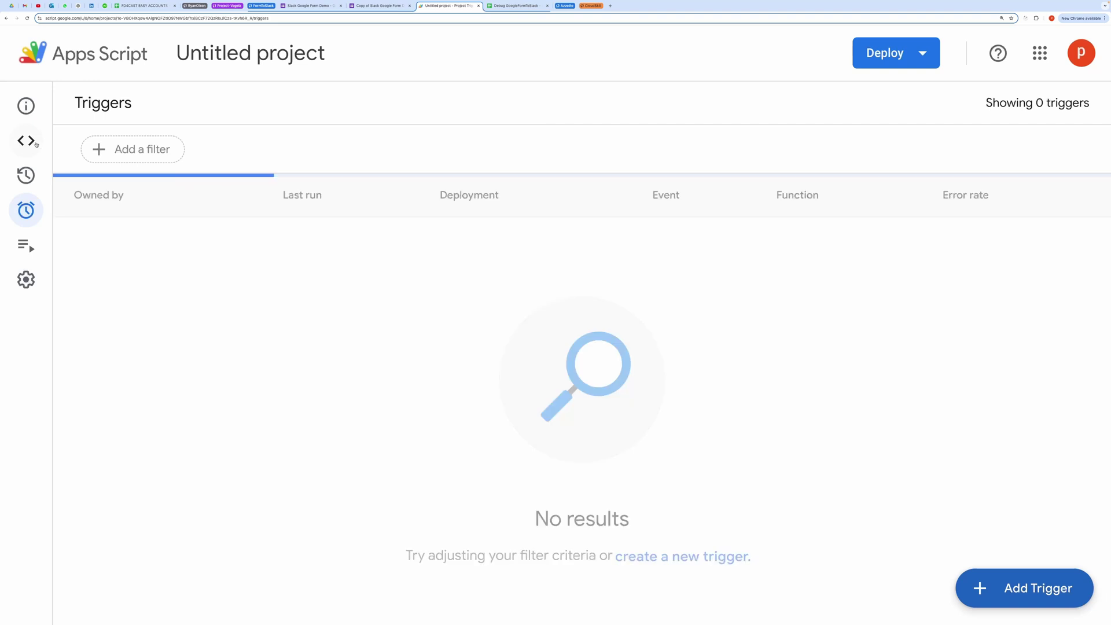
# Step: Glance over the copied lead submission form, then open Form.gs in the Apps Script project
pyautogui.click(379, 6)
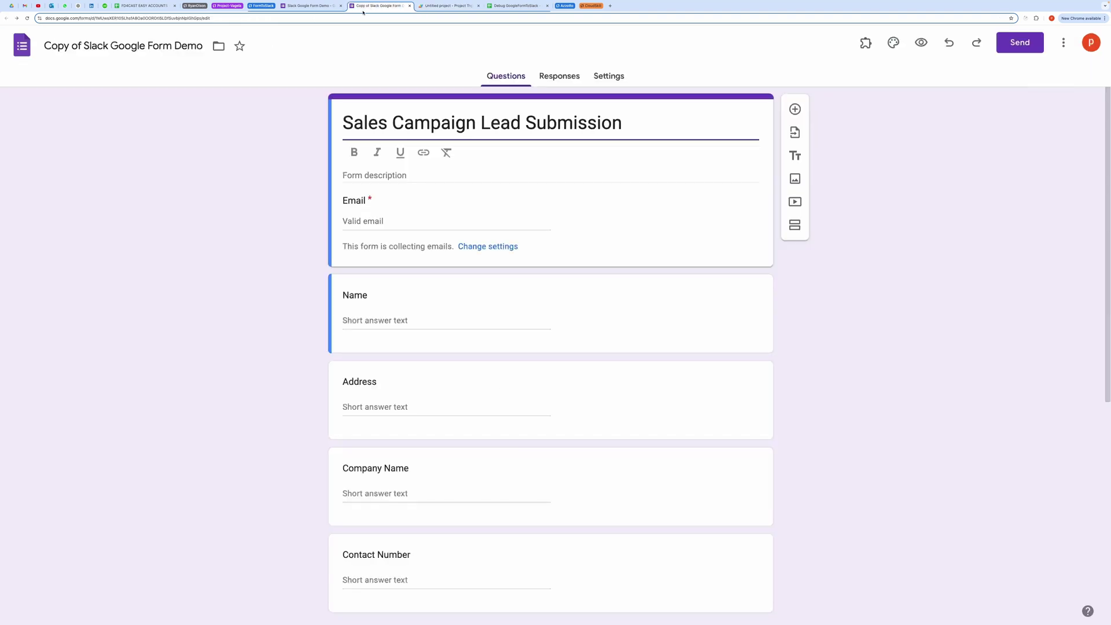
pyautogui.scroll(-6, 449, 510)
pyautogui.scroll(6, 448, 504)
pyautogui.click(449, 6)
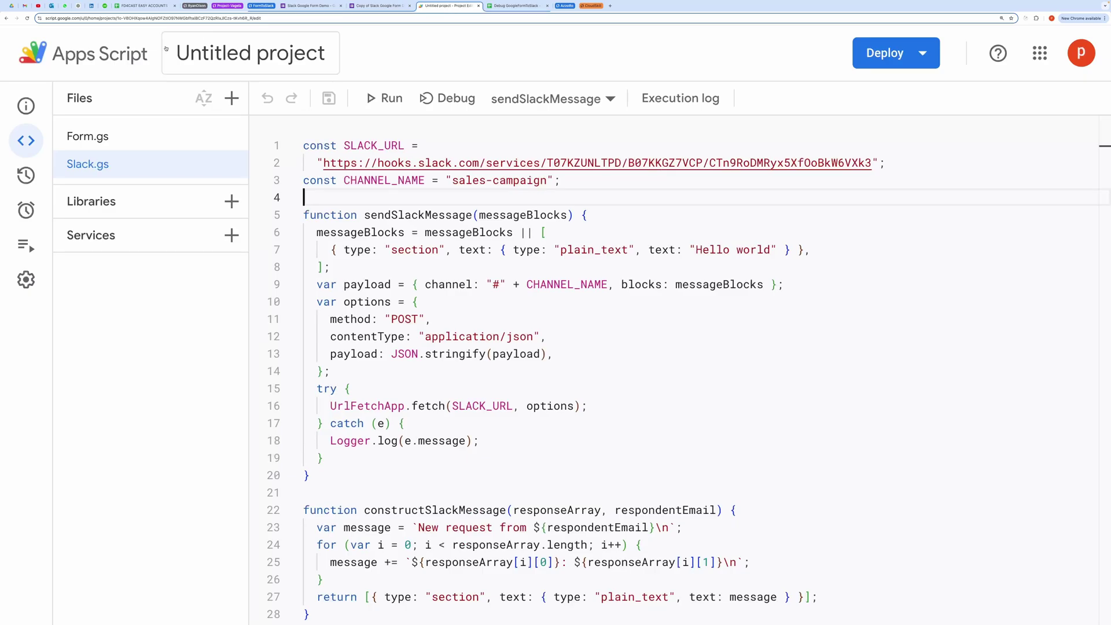
pyautogui.click(104, 138)
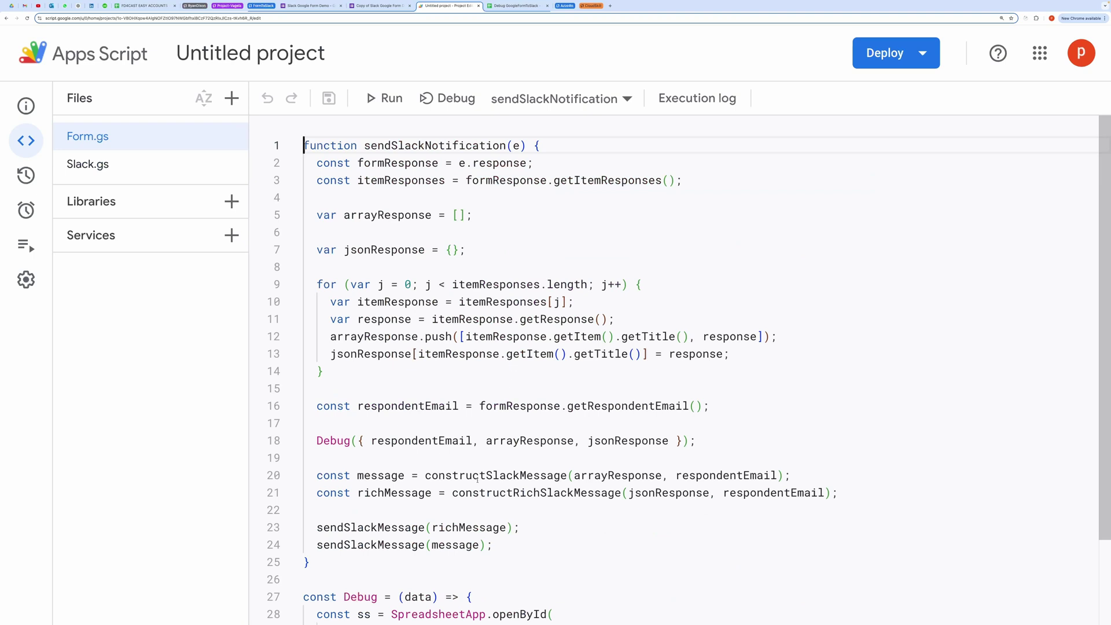
# Step: Highlight the sendSlackMessage and constructSlackMessage calls, the Debug helper, and sendSlackNotification(e)
pyautogui.doubleClick(371, 528)
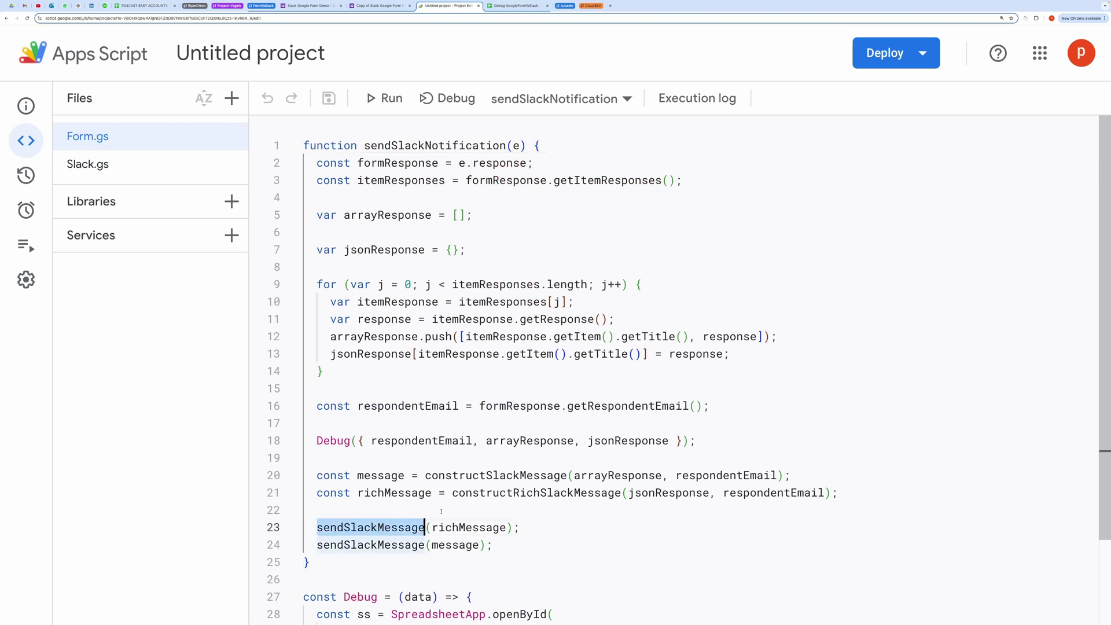
pyautogui.doubleClick(493, 475)
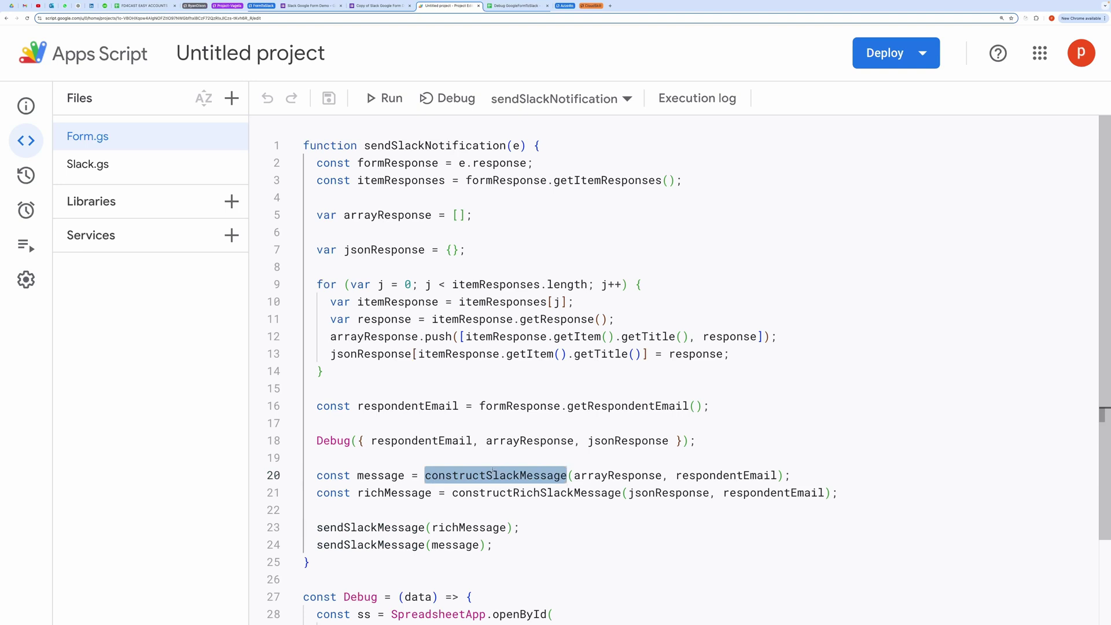
pyautogui.scroll(-3, 479, 502)
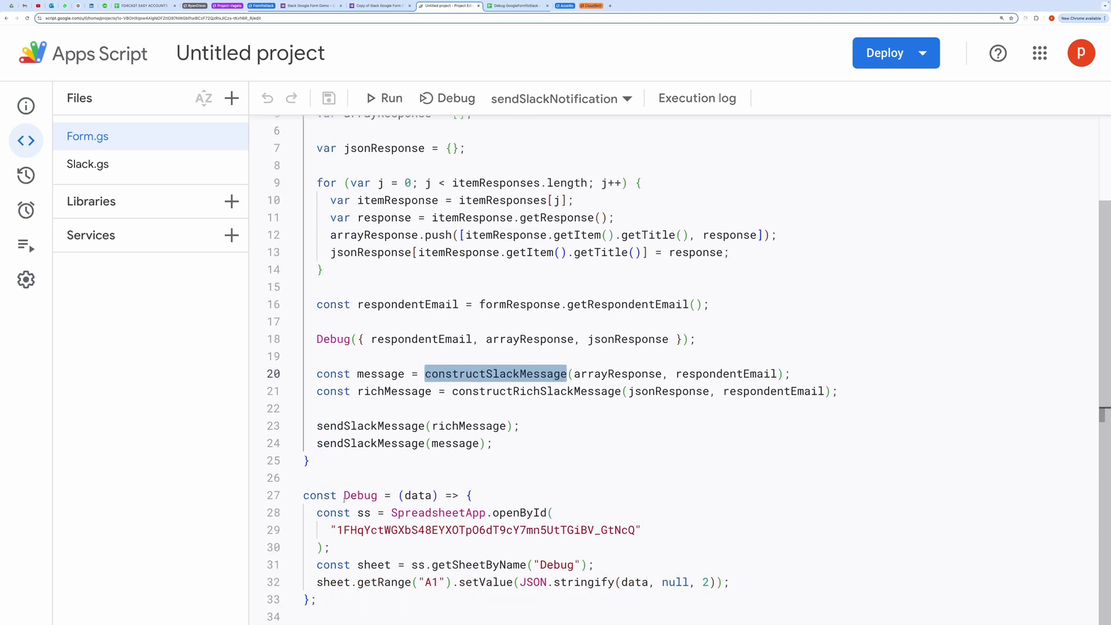
pyautogui.moveTo(301, 496); pyautogui.dragTo(306, 614)
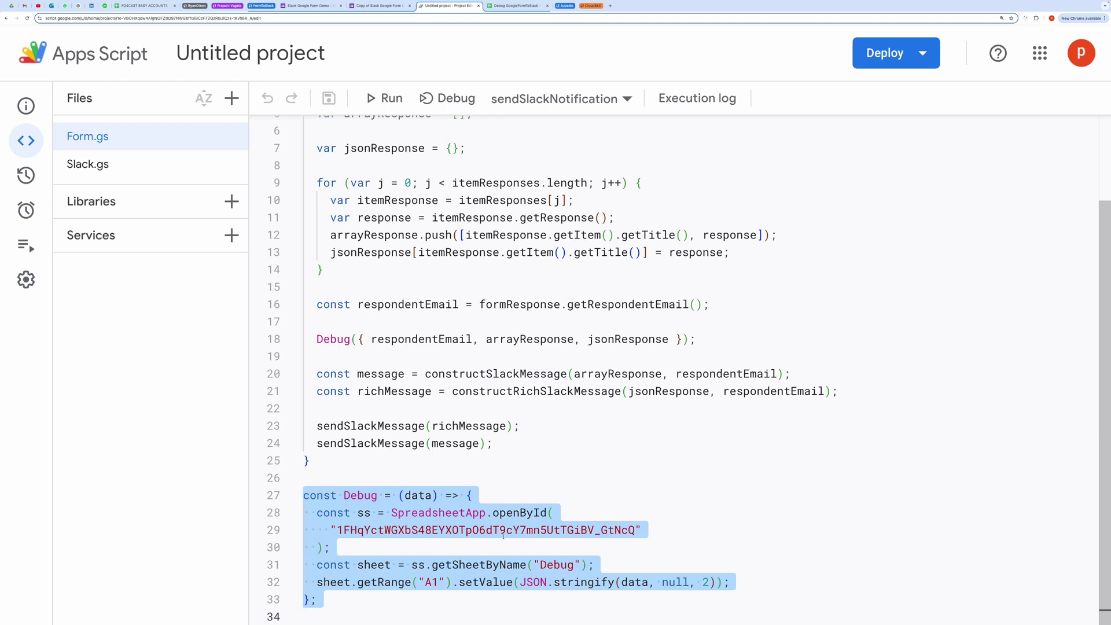
pyautogui.click(509, 478)
pyautogui.scroll(3, 522, 437)
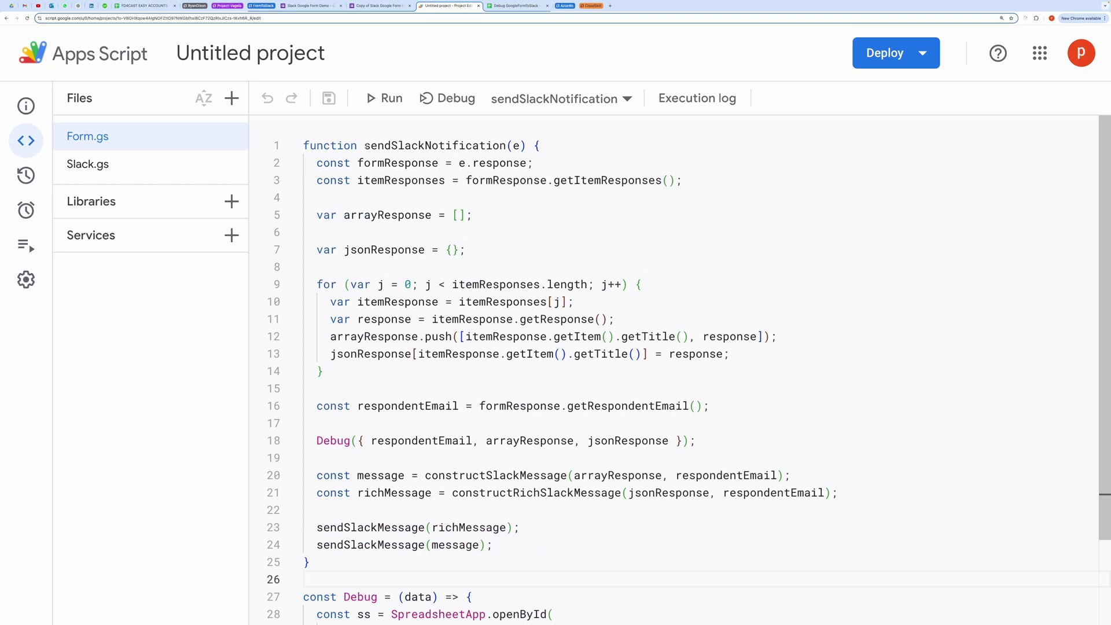
pyautogui.moveTo(366, 145); pyautogui.dragTo(531, 140)
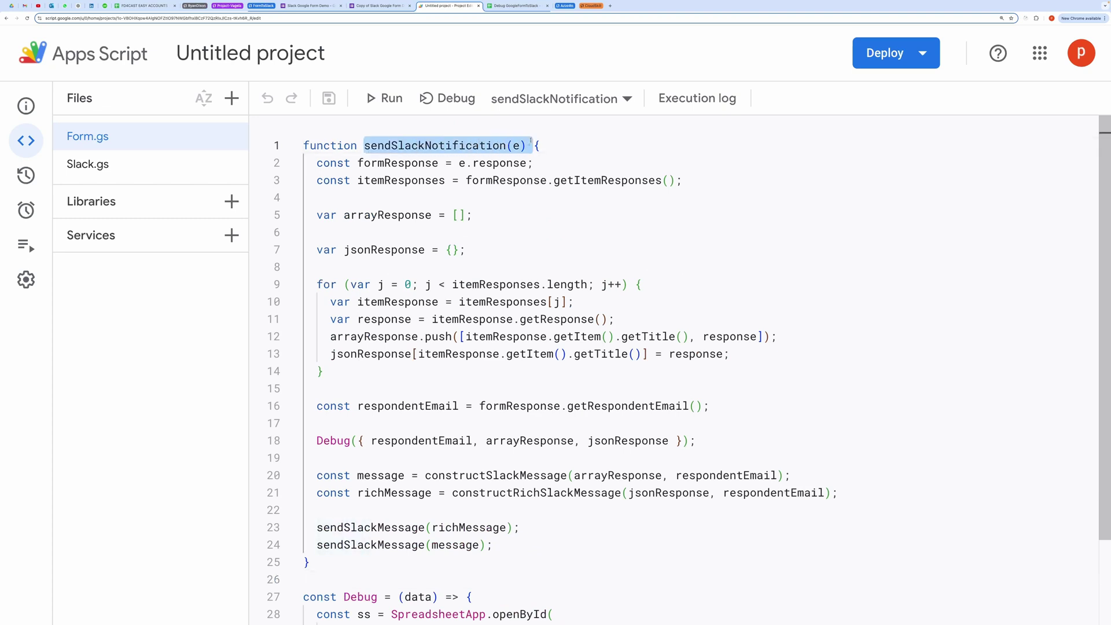
pyautogui.click(522, 154)
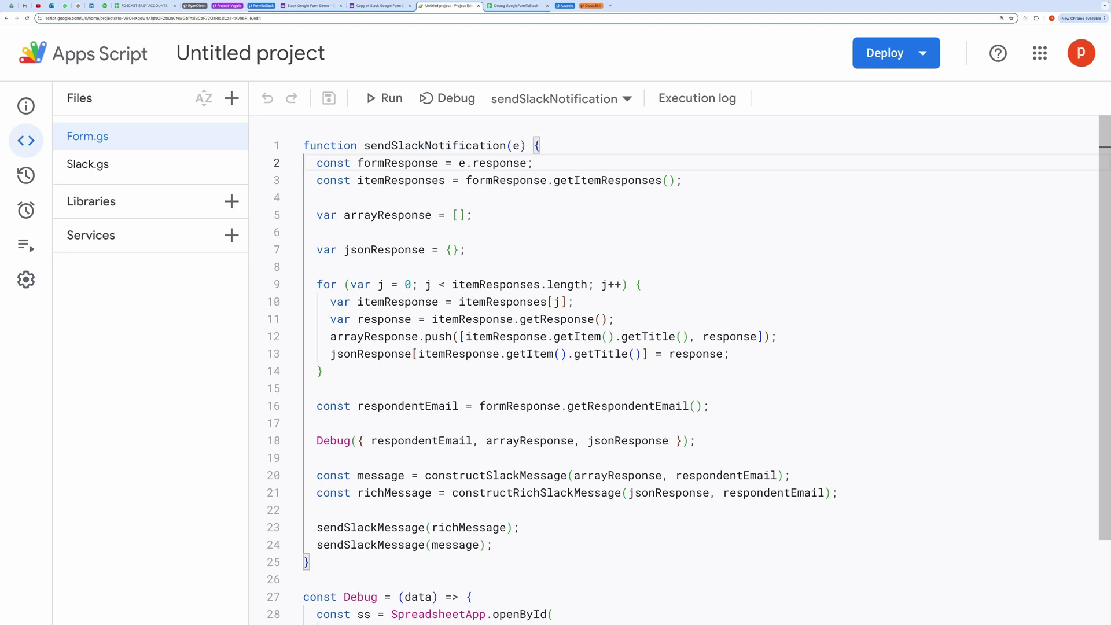
pyautogui.doubleClick(513, 146)
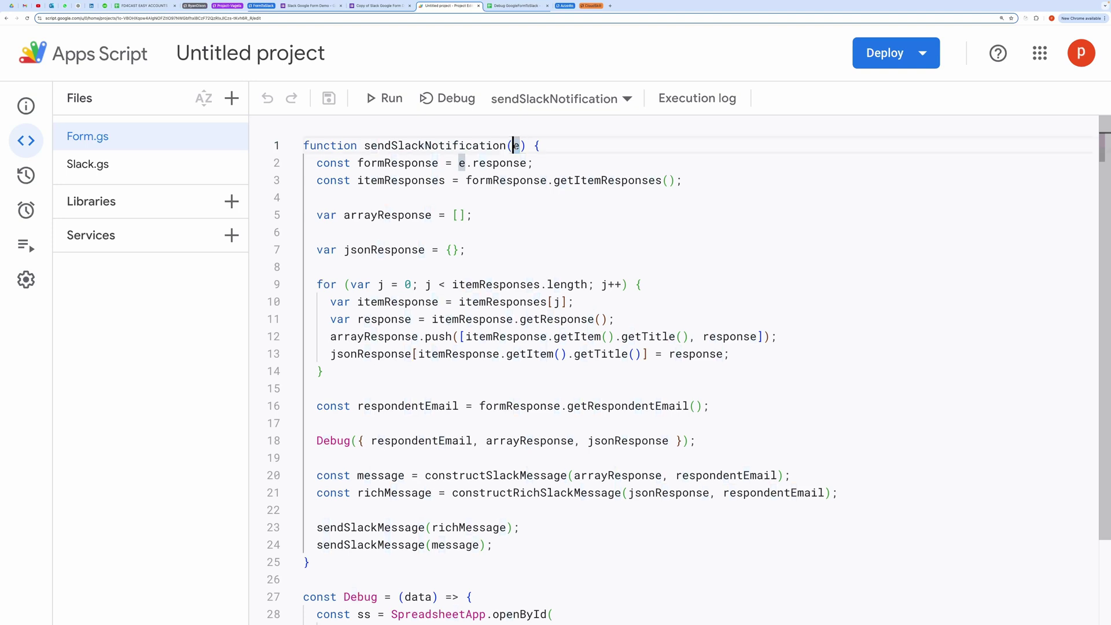
pyautogui.click(533, 163)
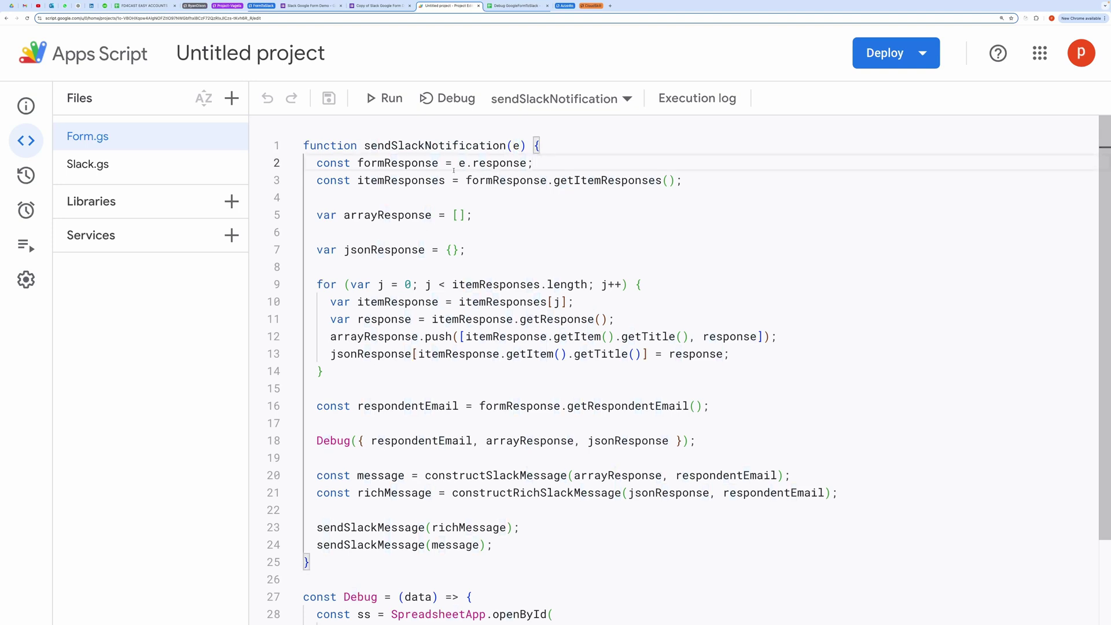
pyautogui.moveTo(459, 162); pyautogui.dragTo(526, 163)
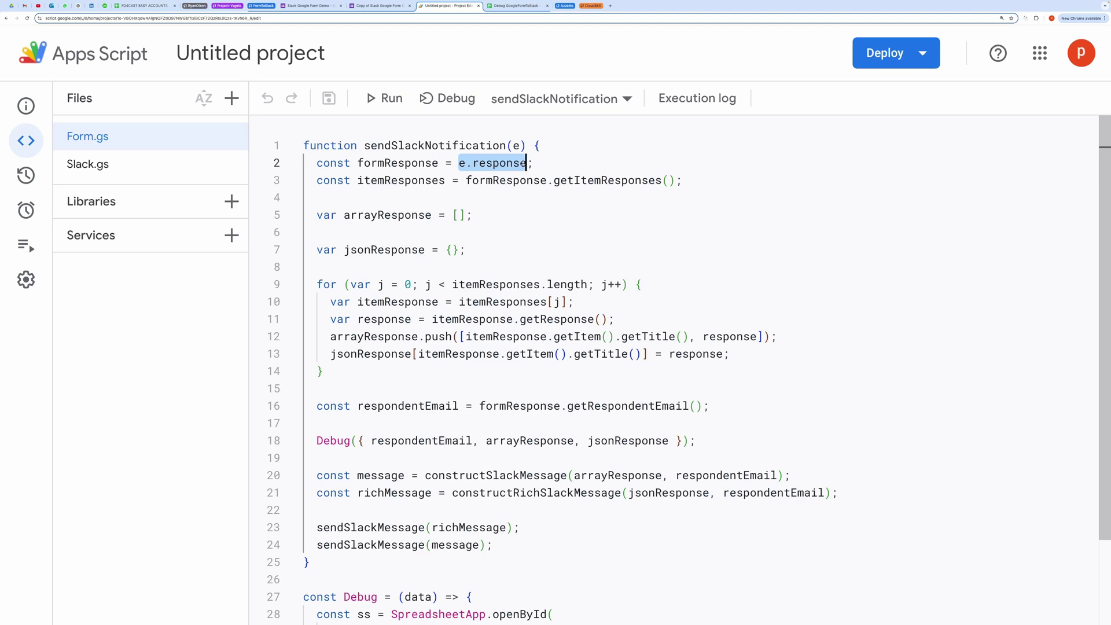
pyautogui.click(317, 162)
pyautogui.moveTo(317, 164); pyautogui.dragTo(683, 180)
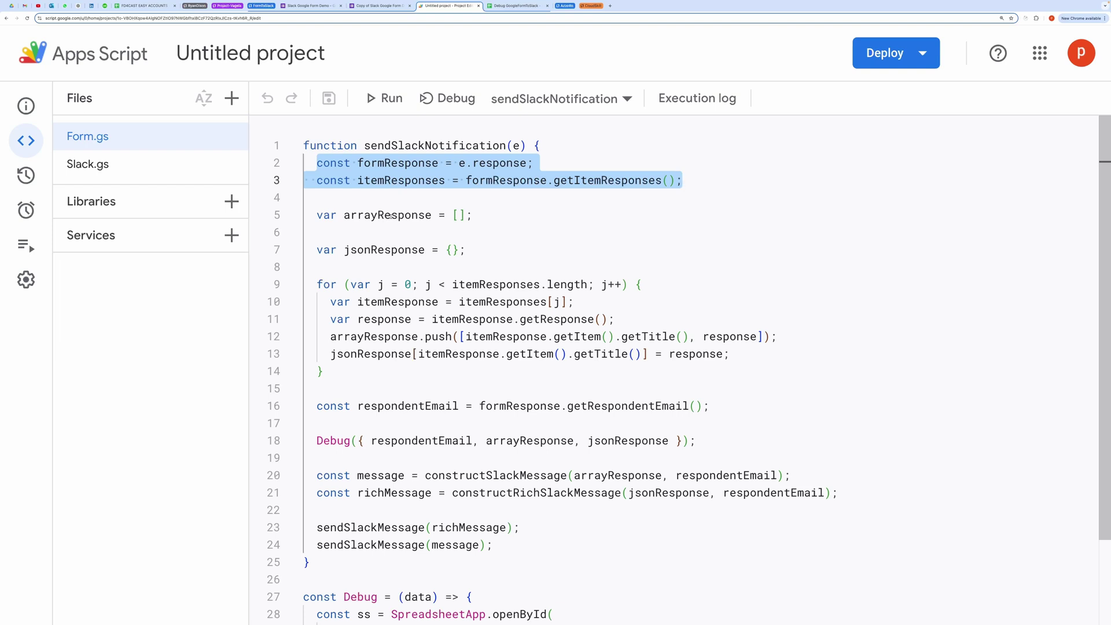
pyautogui.doubleClick(405, 180)
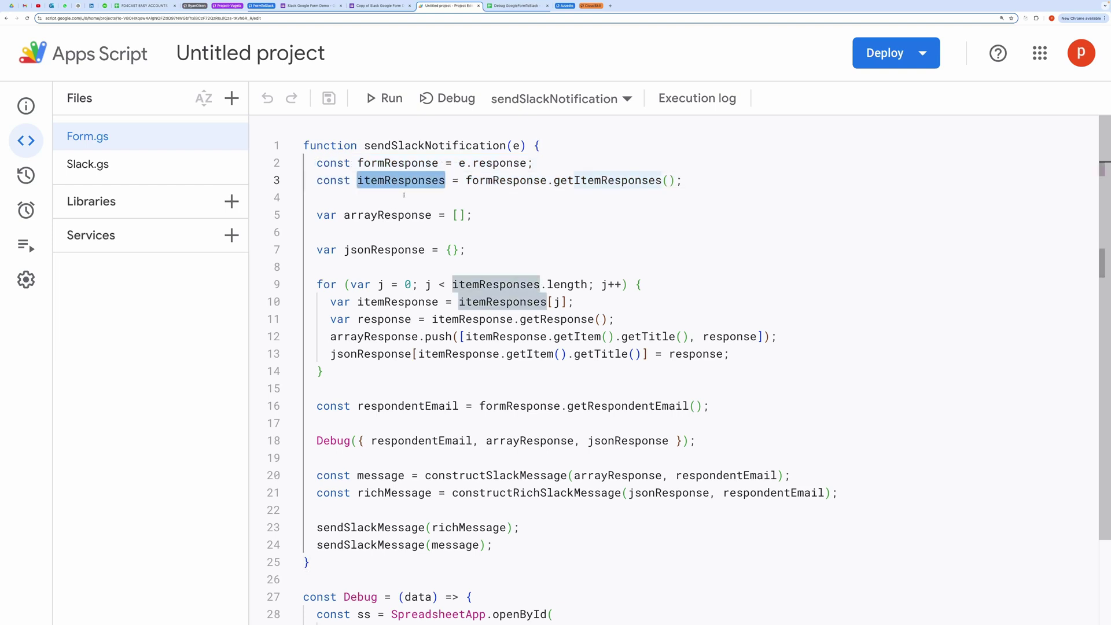
pyautogui.scroll(-1, 466, 262)
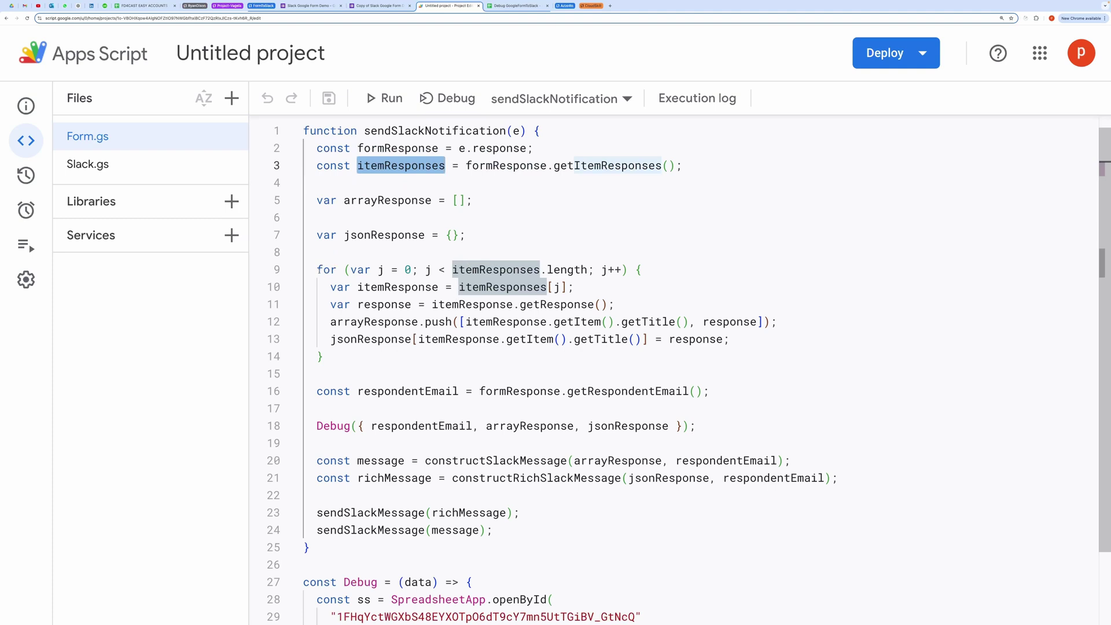
pyautogui.moveTo(317, 269); pyautogui.dragTo(380, 360)
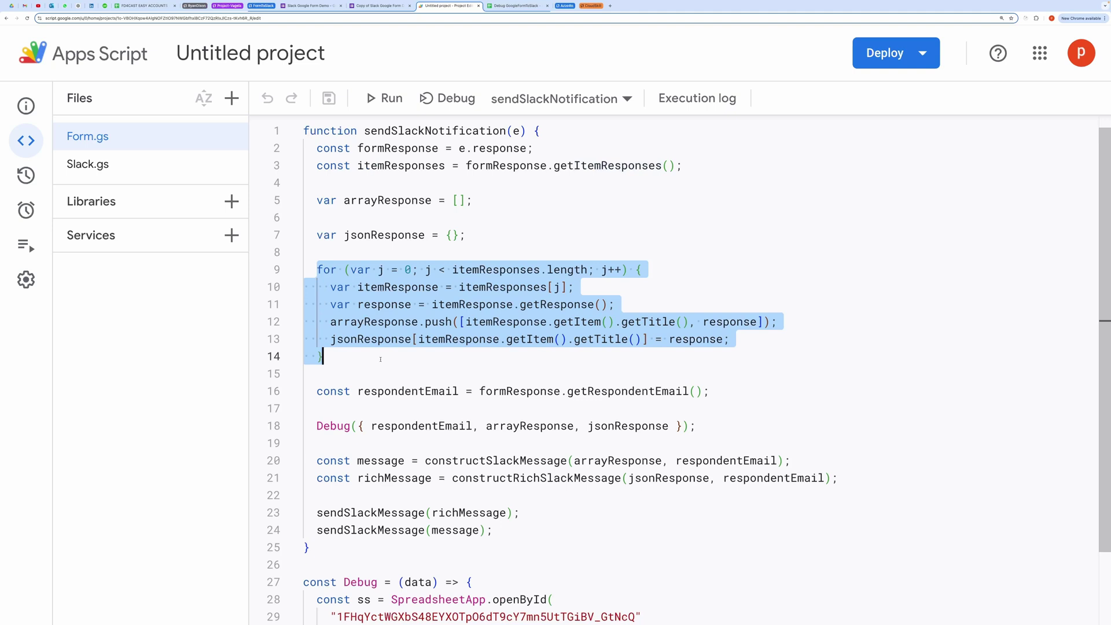
pyautogui.click(380, 359)
pyautogui.moveTo(466, 322); pyautogui.dragTo(745, 325)
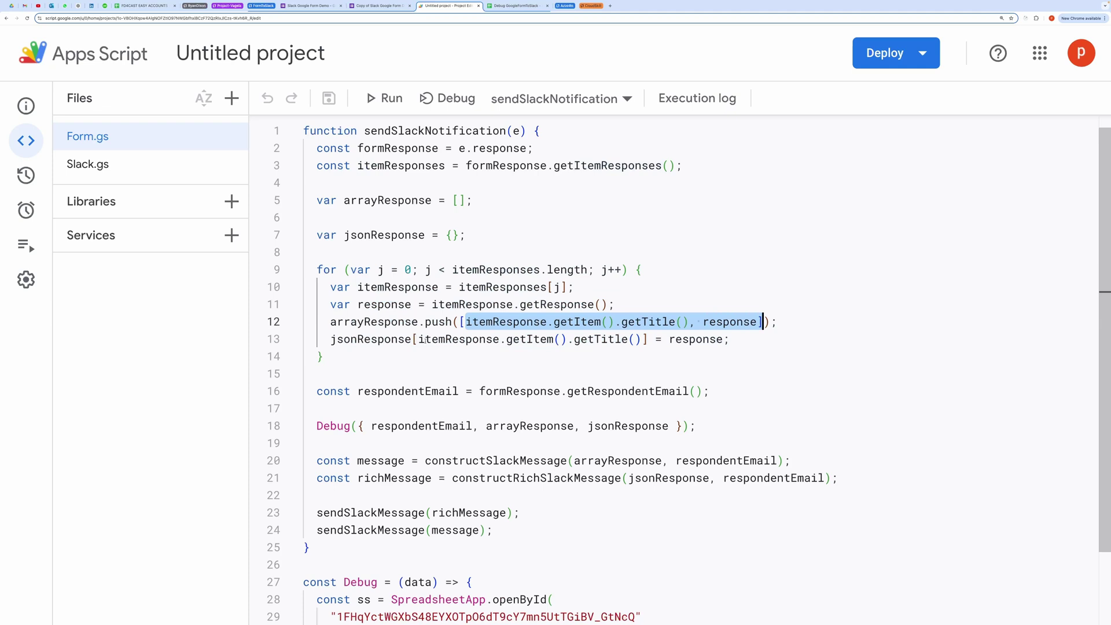
pyautogui.moveTo(419, 340); pyautogui.dragTo(646, 340)
pyautogui.click(682, 339)
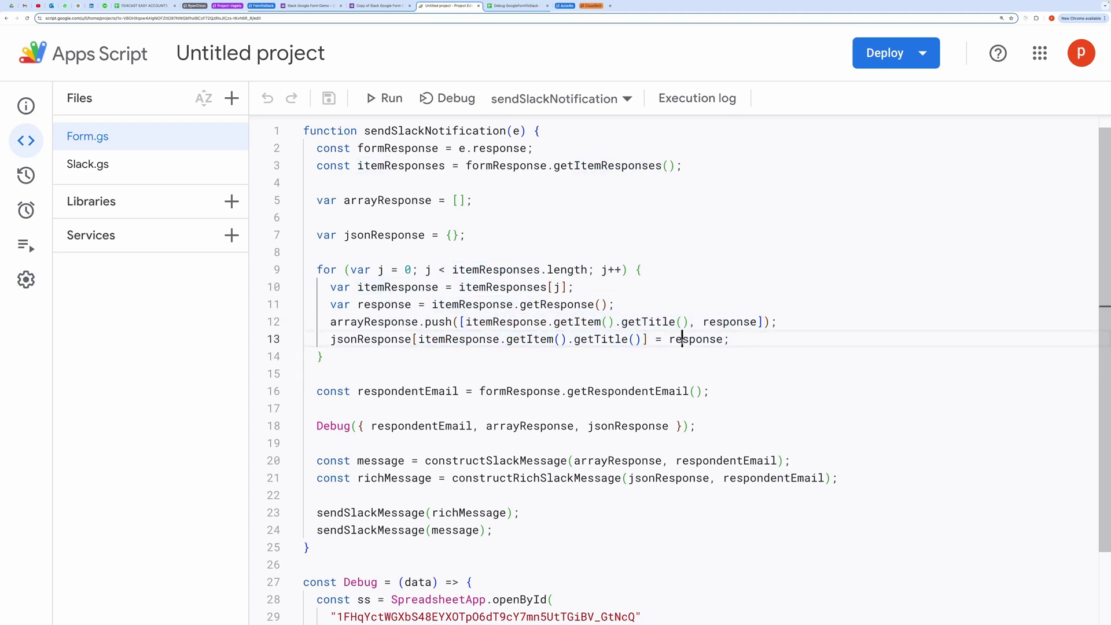
pyautogui.scroll(-1, 501, 432)
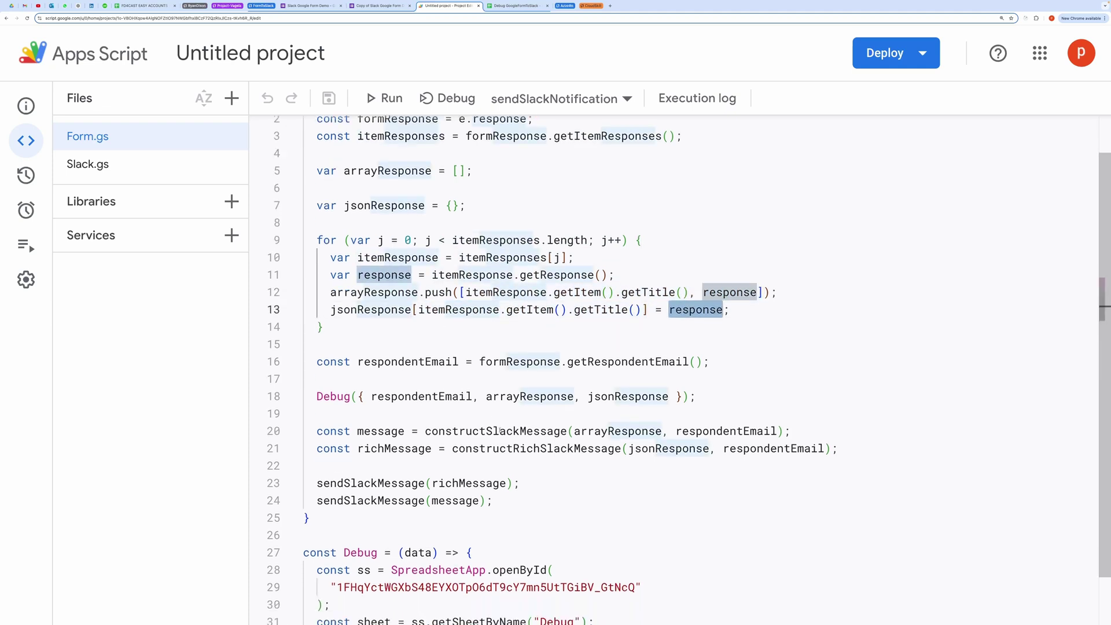
pyautogui.click(501, 431)
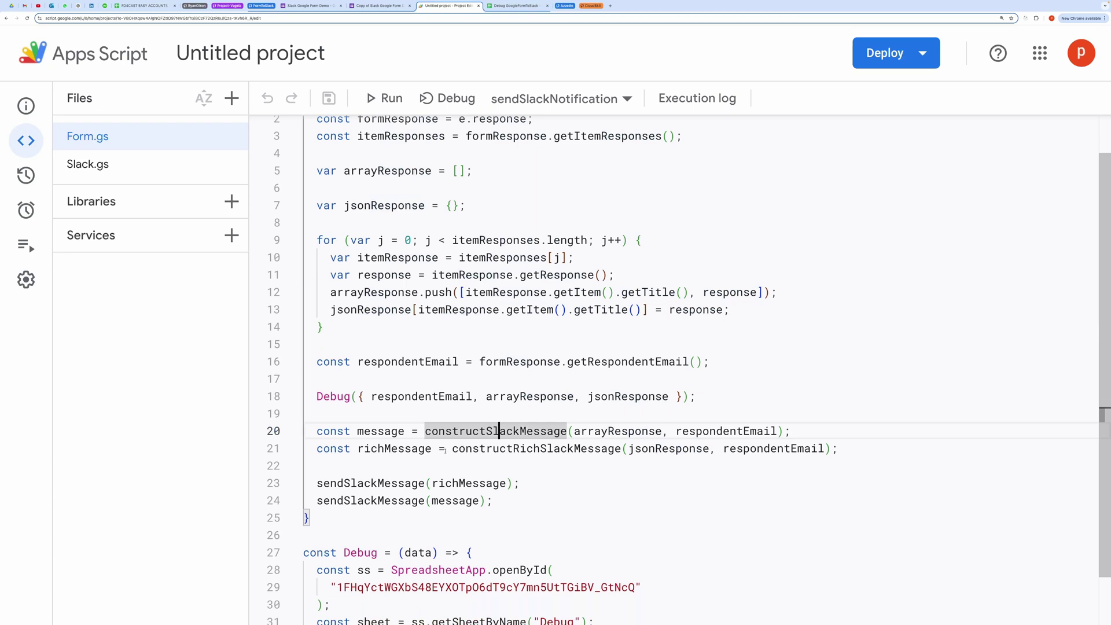
pyautogui.moveTo(452, 449); pyautogui.dragTo(845, 451)
pyautogui.click(605, 379)
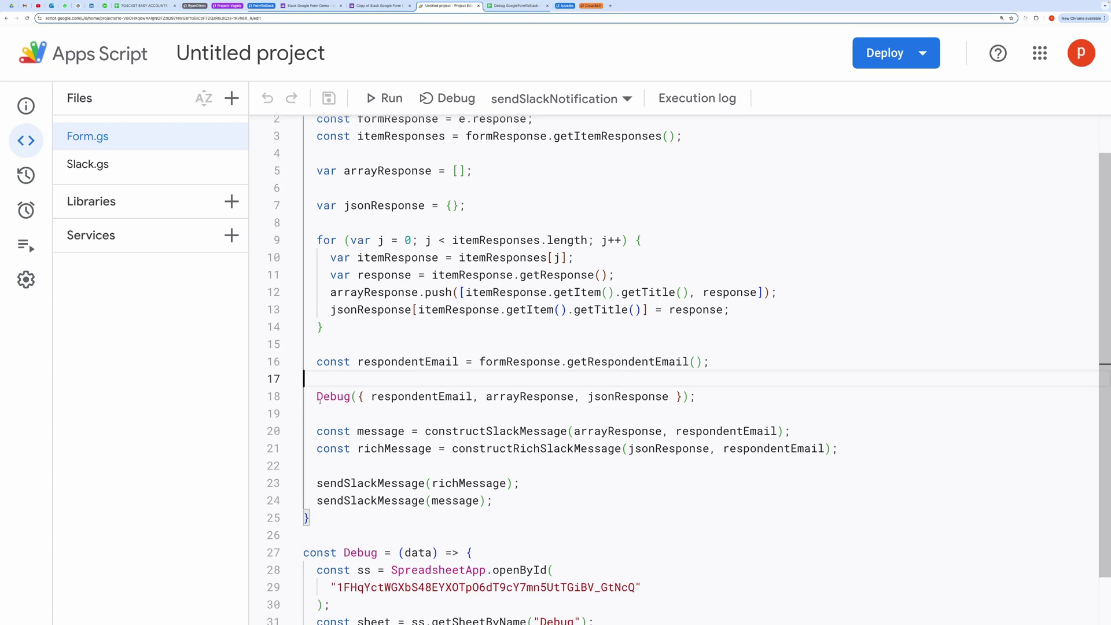
pyautogui.moveTo(316, 397); pyautogui.dragTo(713, 391)
pyautogui.scroll(-2, 519, 441)
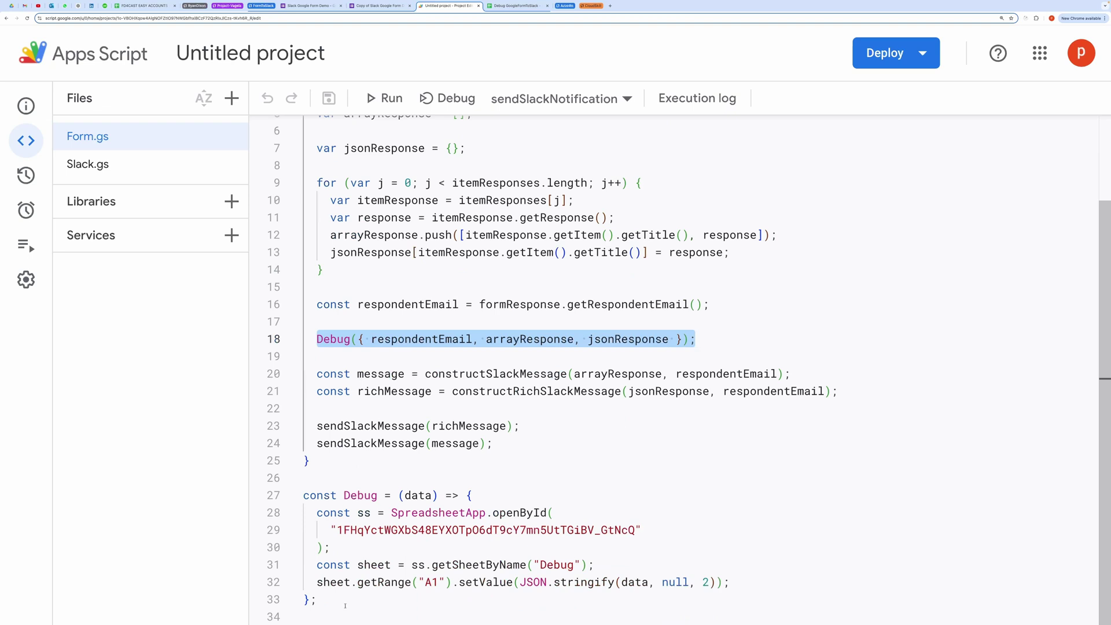
pyautogui.moveTo(345, 605); pyautogui.dragTo(301, 493)
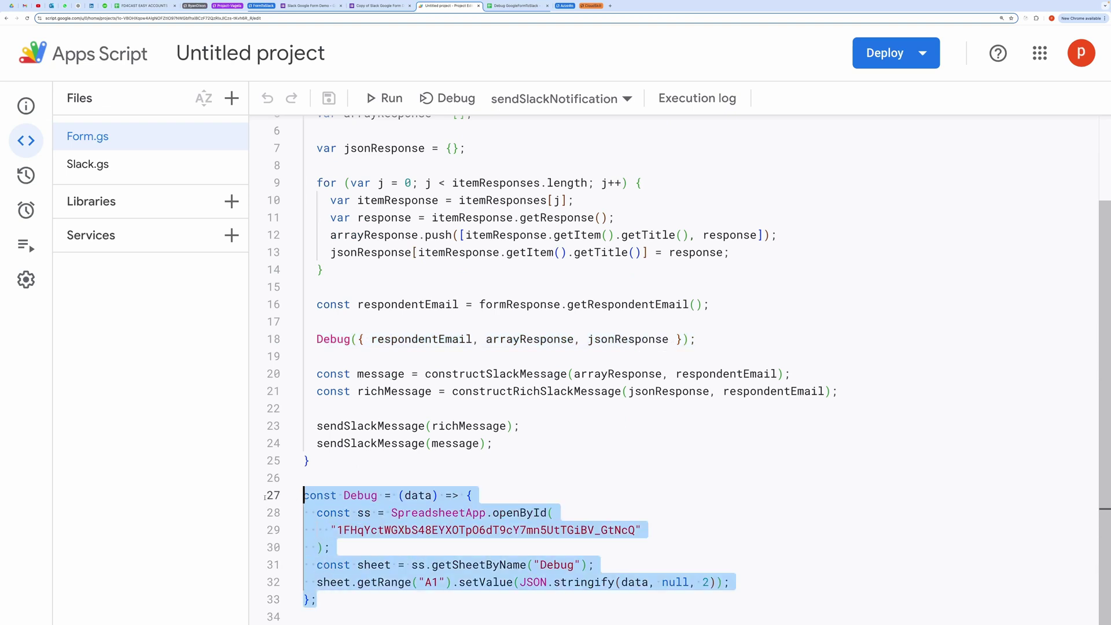
pyautogui.click(416, 465)
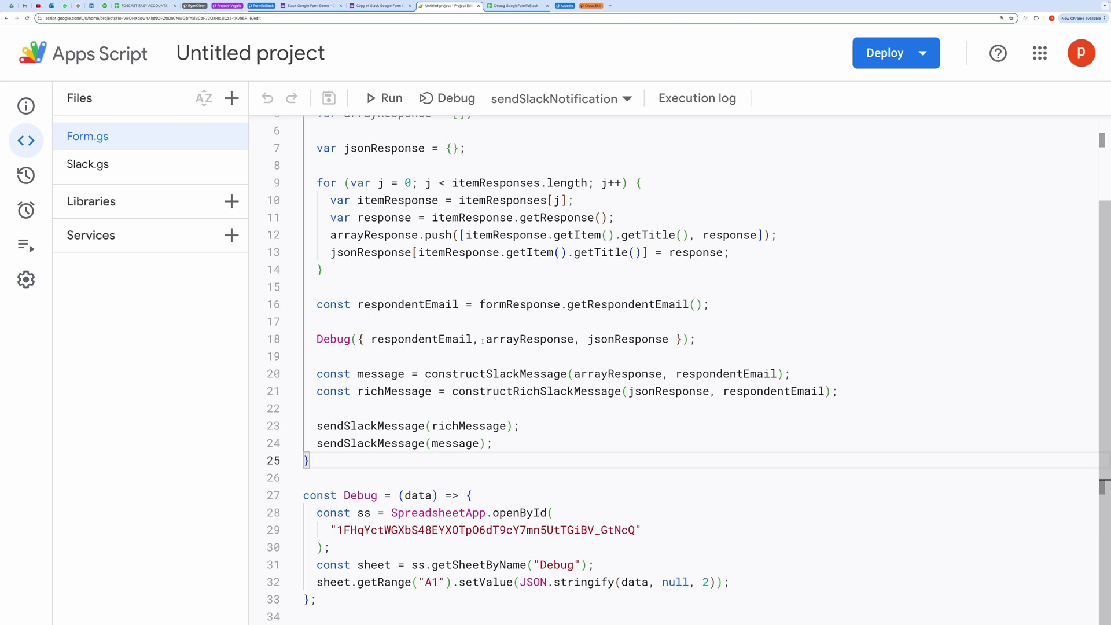
pyautogui.moveTo(484, 341); pyautogui.dragTo(665, 343)
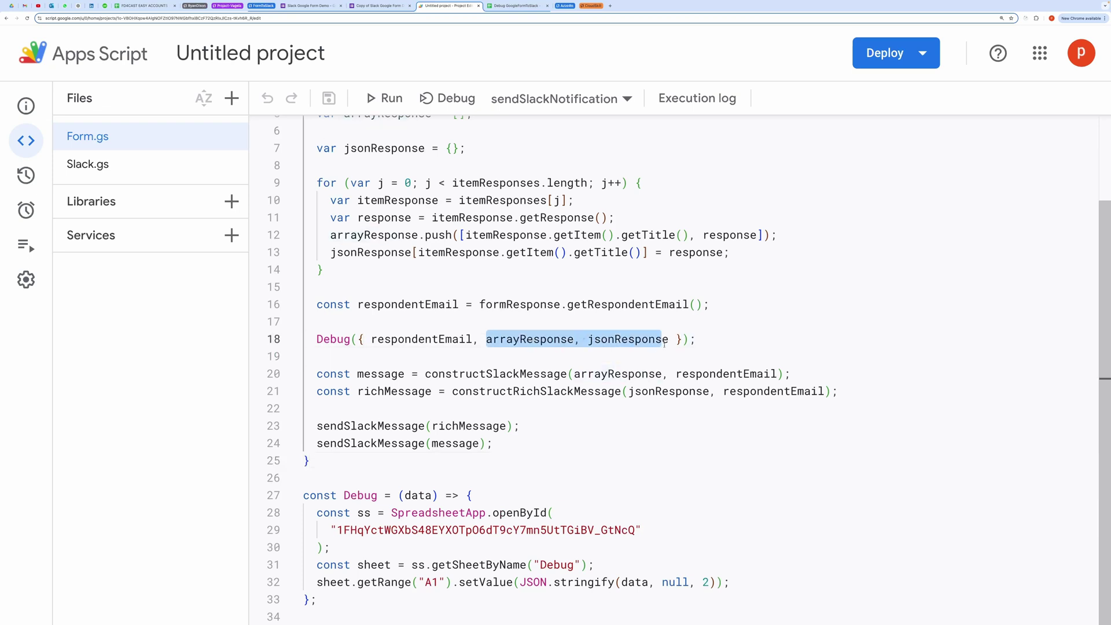
pyautogui.click(512, 582)
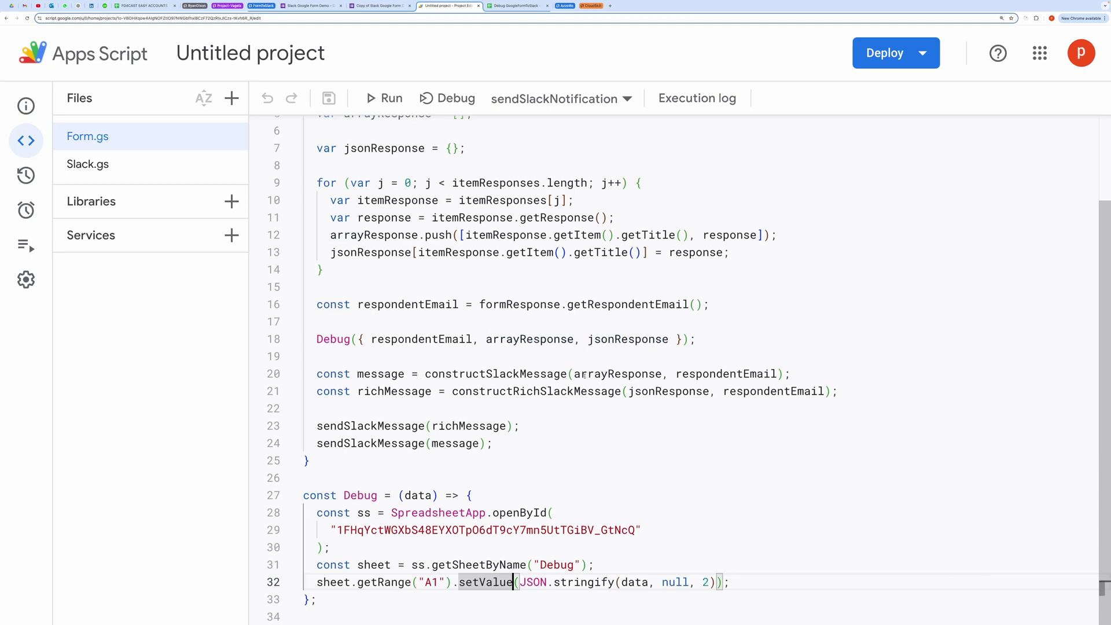
# Step: Check the logged JSON in cell A1 of Debug GoogleFormToSlack, then return to the code
pyautogui.click(516, 6)
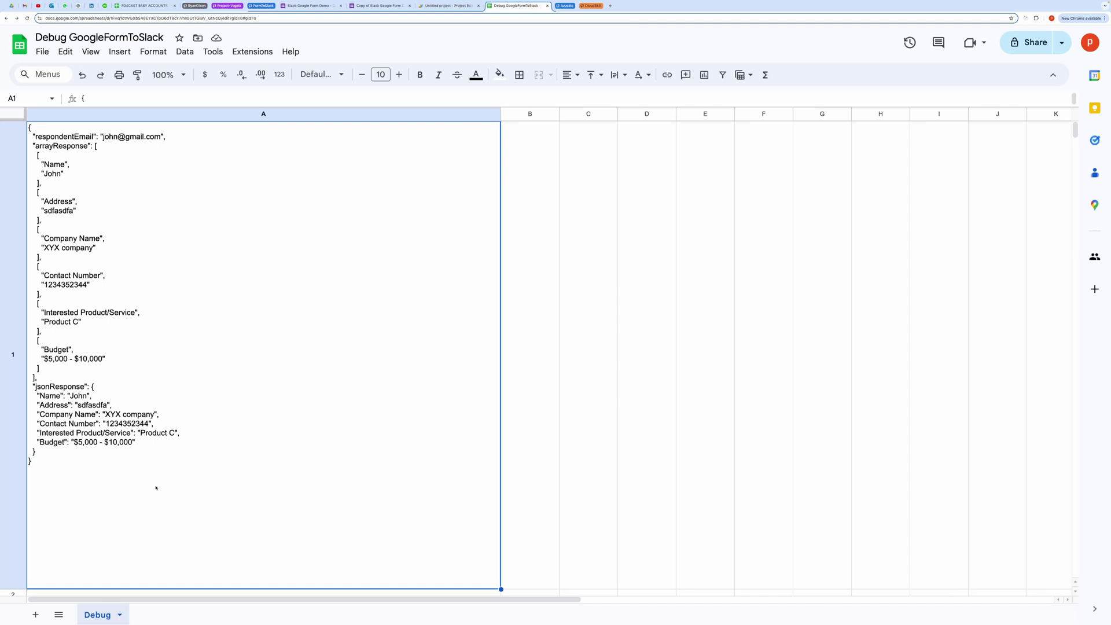
pyautogui.click(451, 6)
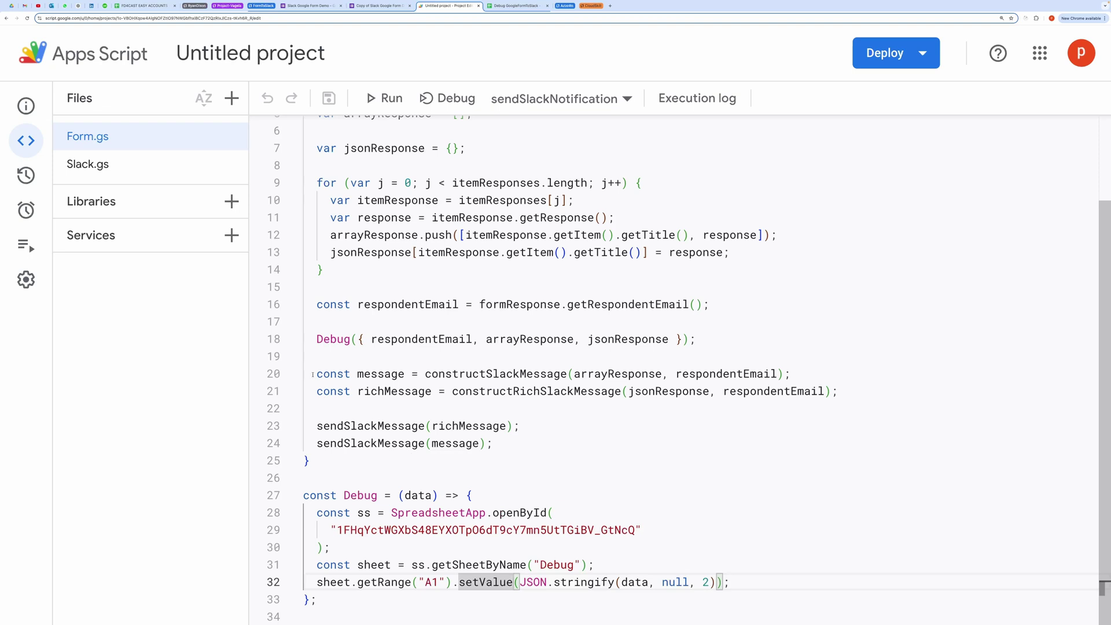
# Step: In Form.gs, highlight the constructSlackMessage and constructRichSlackMessage calls, jsonResponse, and the rich-message send
pyautogui.moveTo(312, 374); pyautogui.dragTo(790, 374)
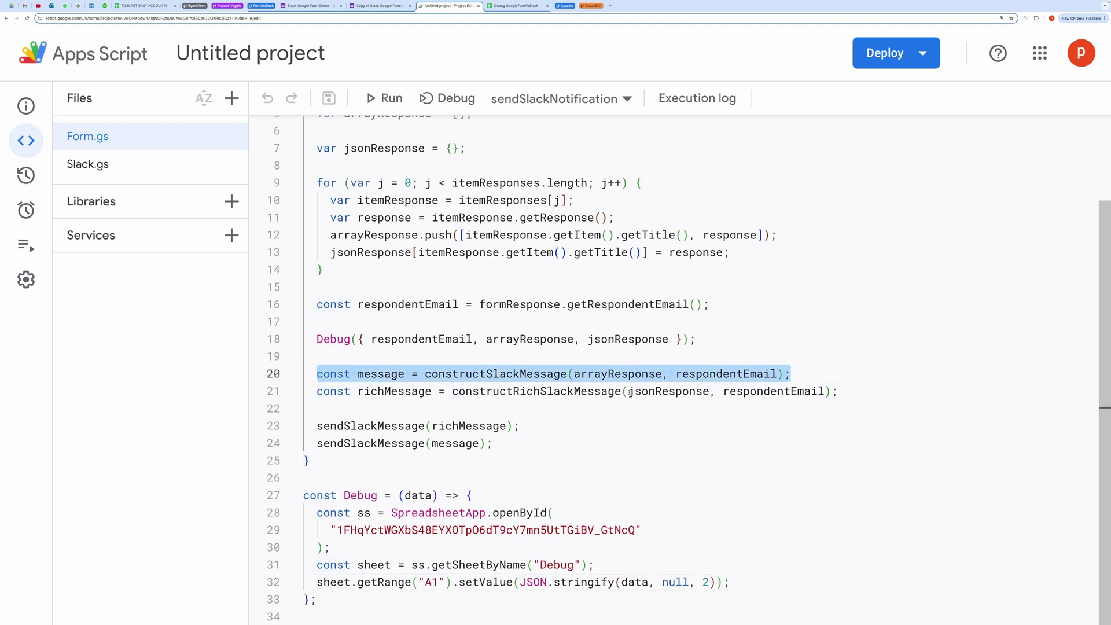
pyautogui.doubleClick(538, 374)
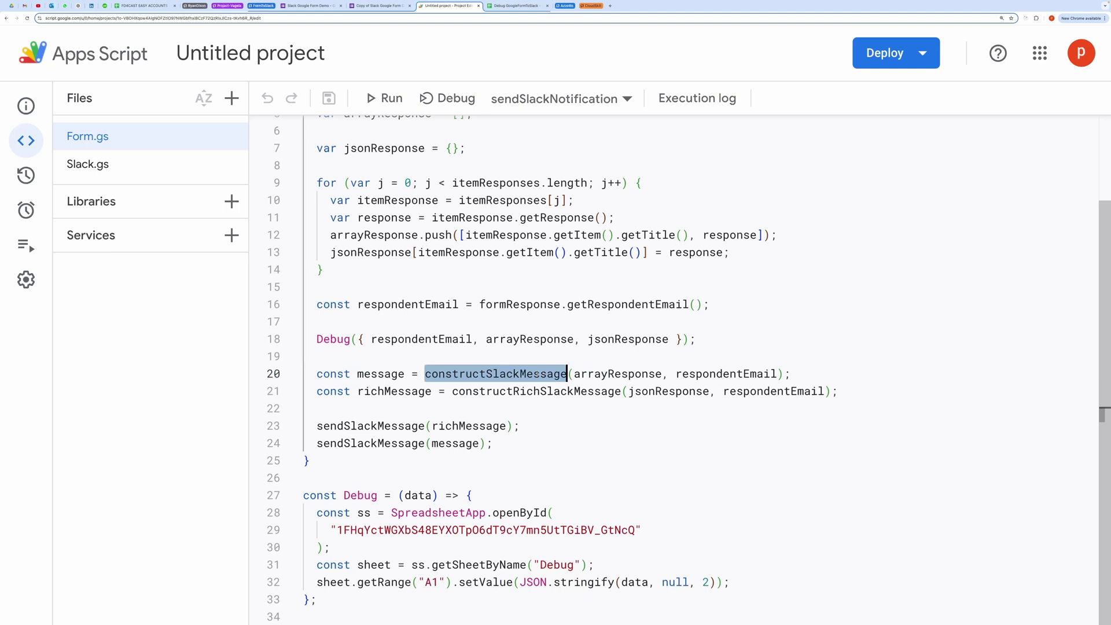
pyautogui.doubleClick(537, 391)
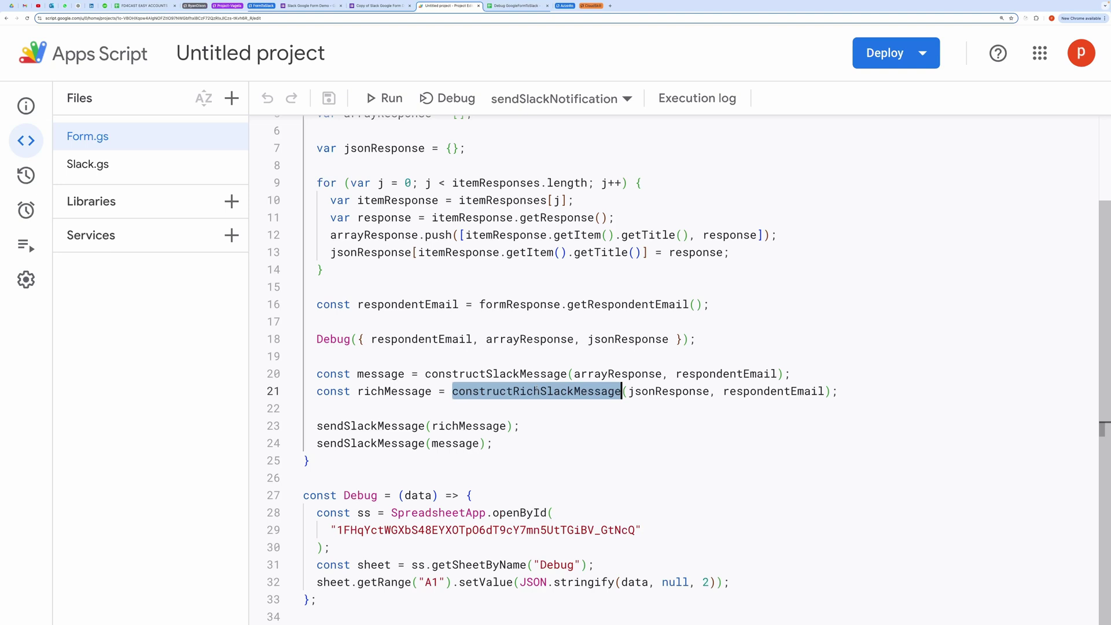
pyautogui.doubleClick(669, 392)
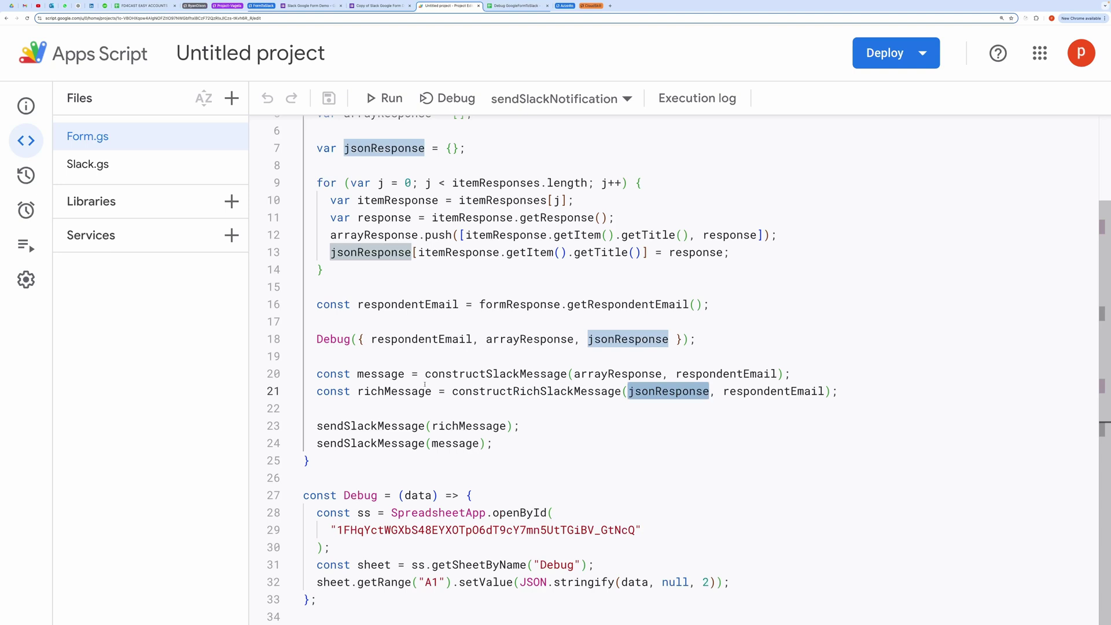
pyautogui.scroll(4, 425, 385)
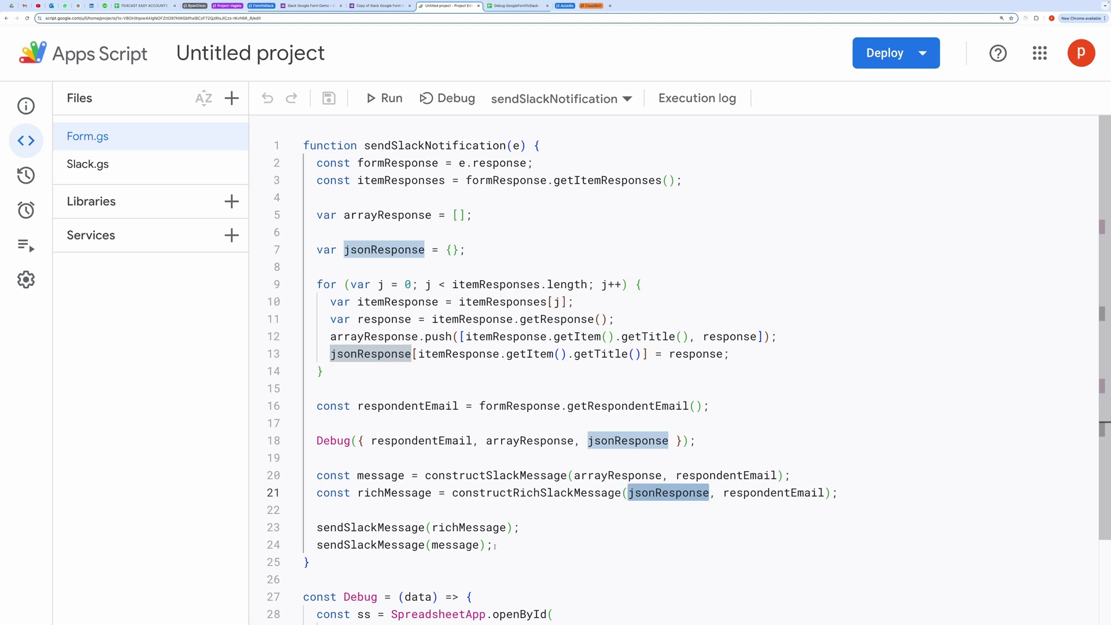
pyautogui.moveTo(315, 527); pyautogui.dragTo(314, 528)
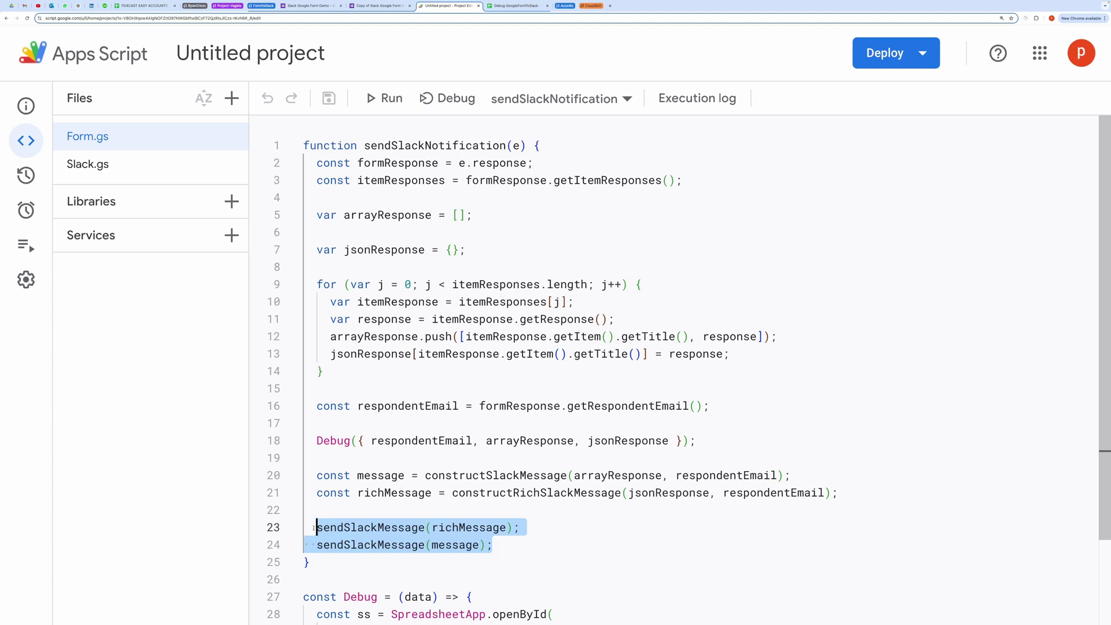
pyautogui.click(540, 549)
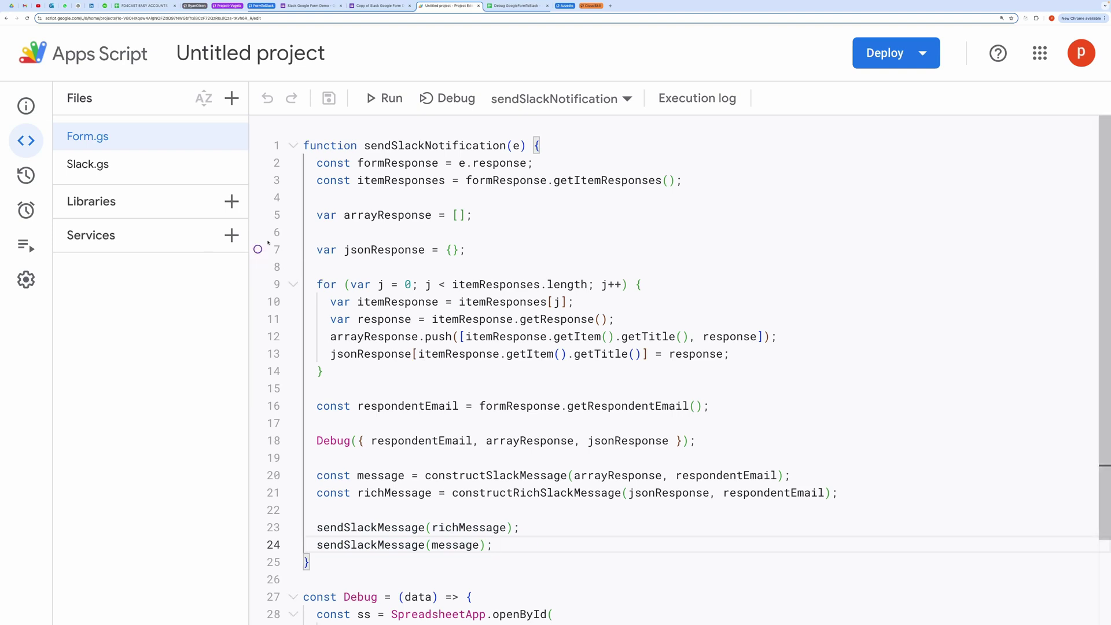
# Step: Open Slack.gs and walk through sendSlackMessage: CHANNEL_NAME, messageBlocks, POST and the UrlFetchApp.fetch call
pyautogui.click(139, 172)
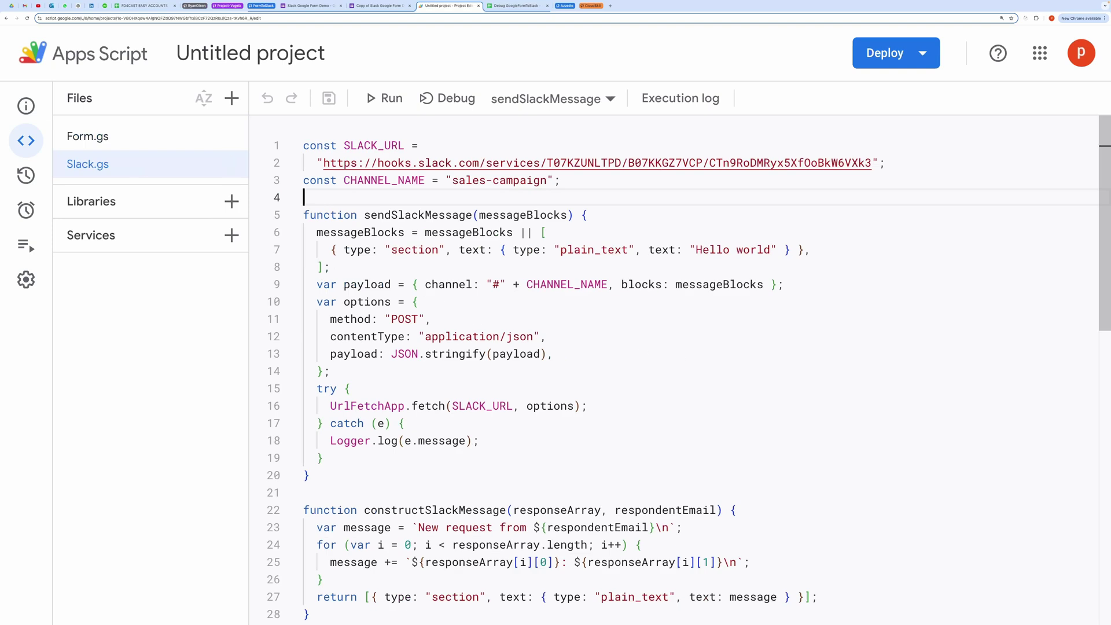
pyautogui.doubleClick(412, 214)
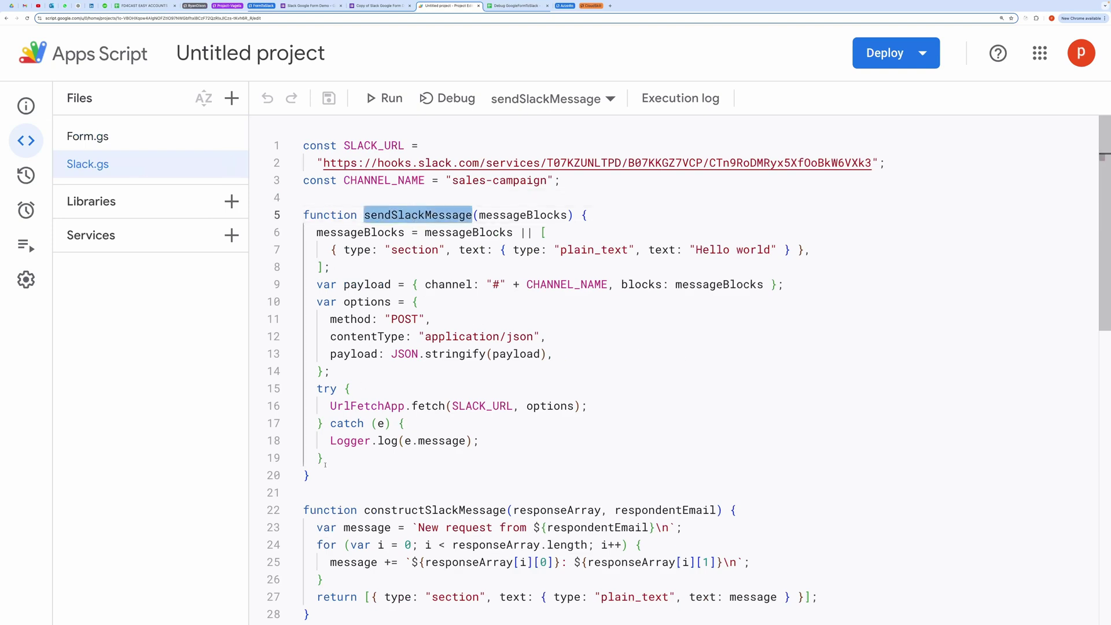
pyautogui.moveTo(311, 475); pyautogui.dragTo(304, 214)
pyautogui.click(417, 284)
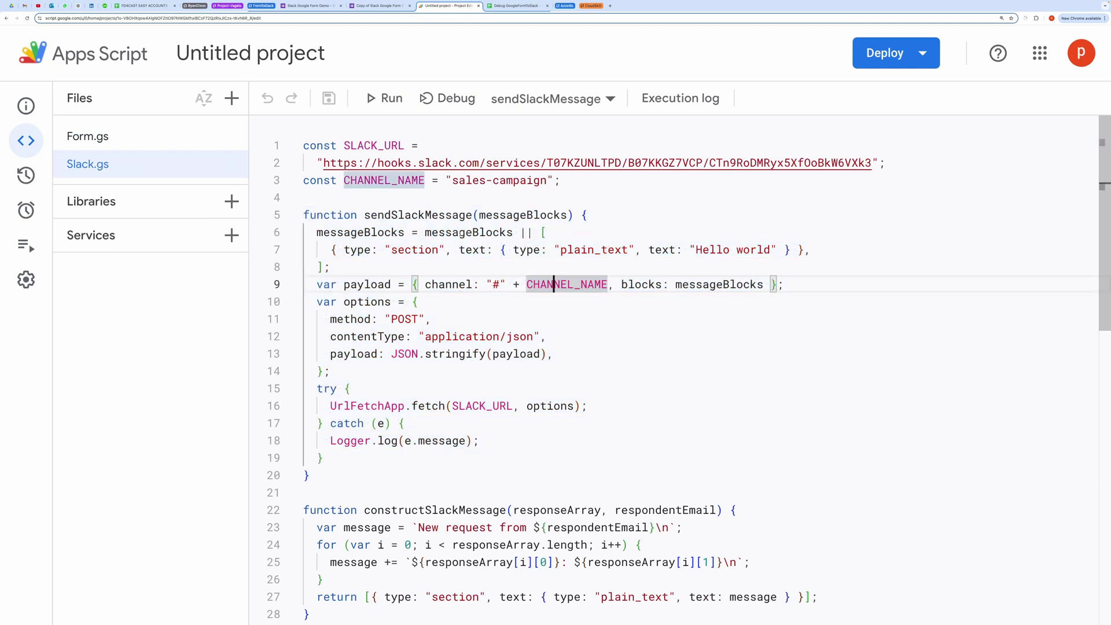
pyautogui.click(745, 284)
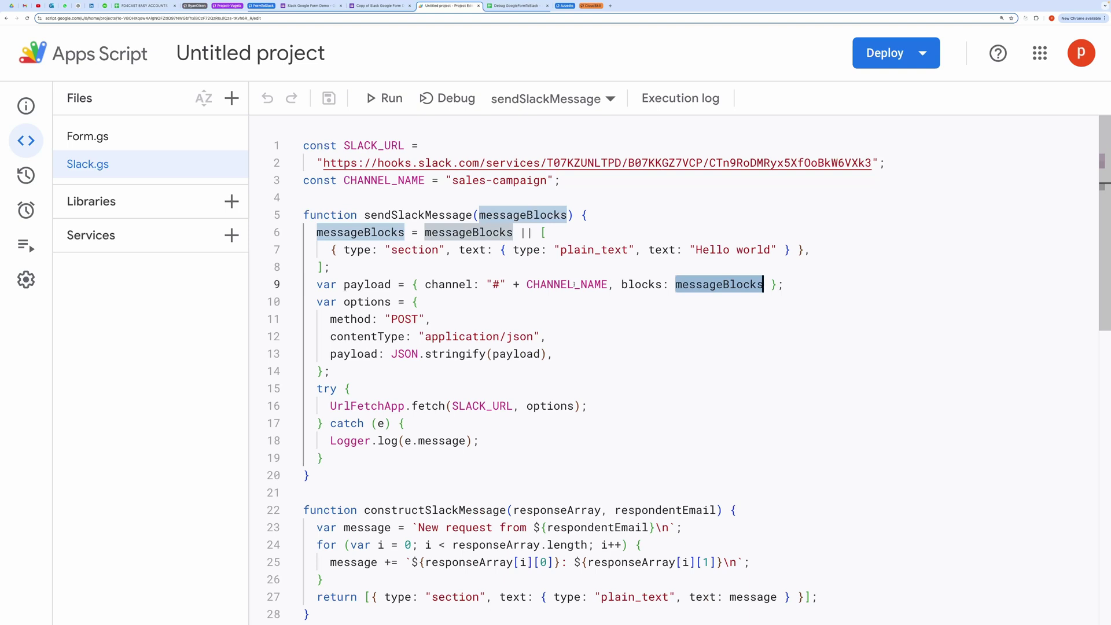
pyautogui.click(575, 311)
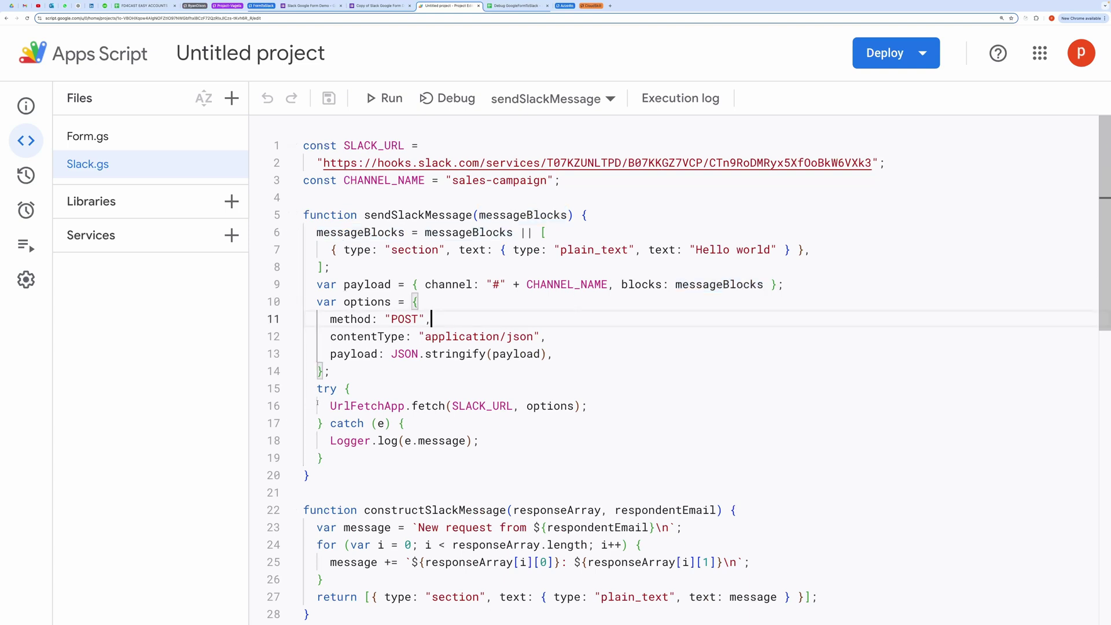
pyautogui.moveTo(317, 403); pyautogui.dragTo(603, 409)
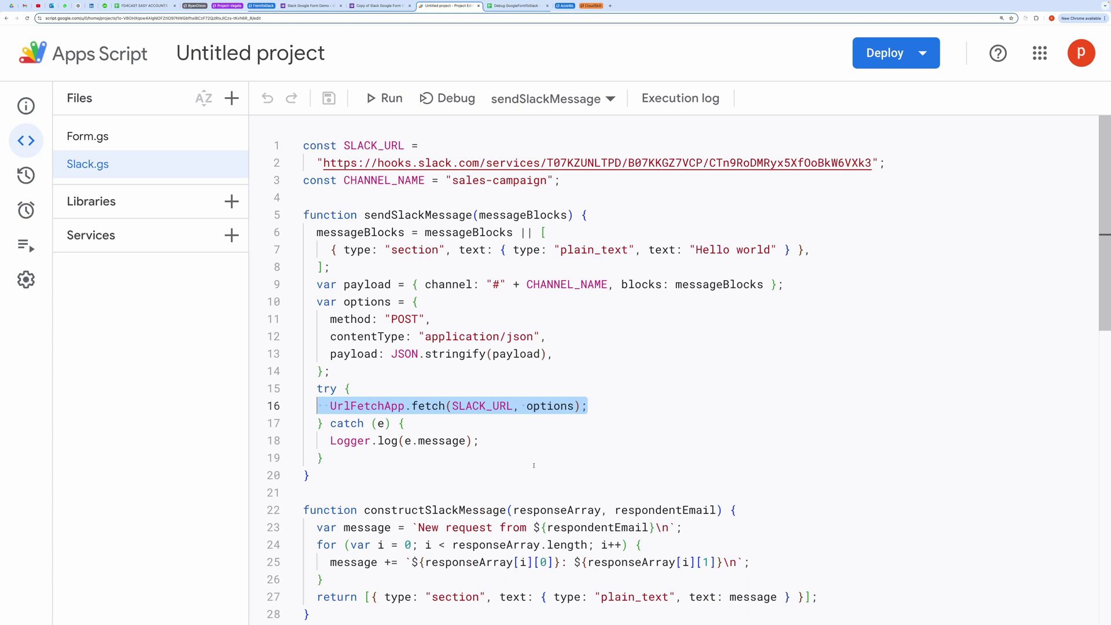
# Step: Mark constructSlackMessage and its line appending each question and answer to the message
pyautogui.scroll(-1, 534, 466)
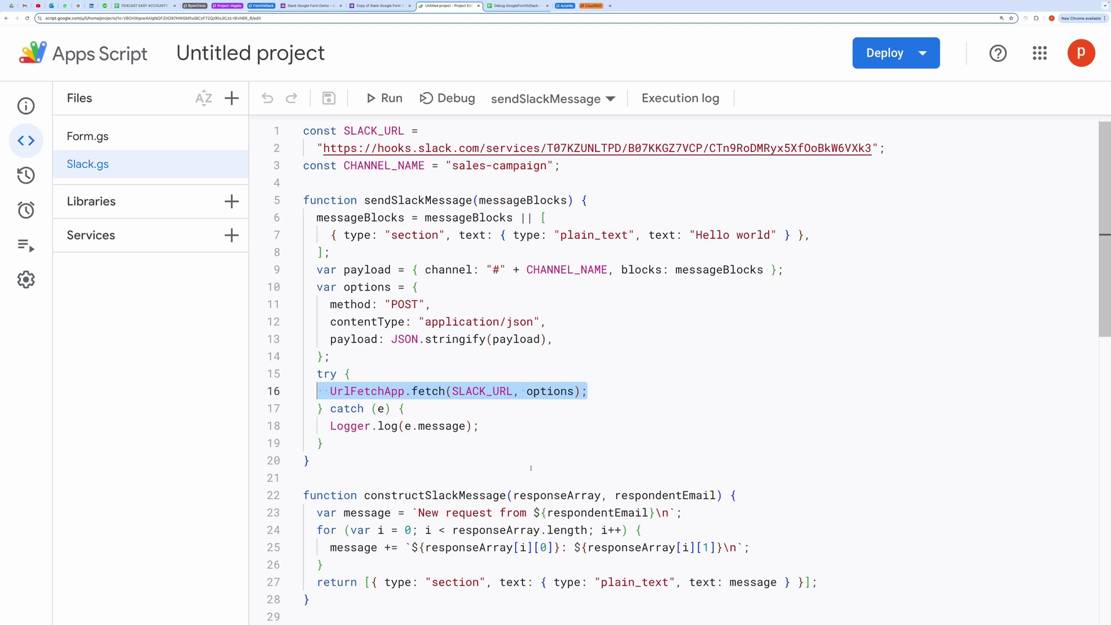
pyautogui.moveTo(314, 427); pyautogui.dragTo(479, 427)
pyautogui.scroll(-5, 554, 468)
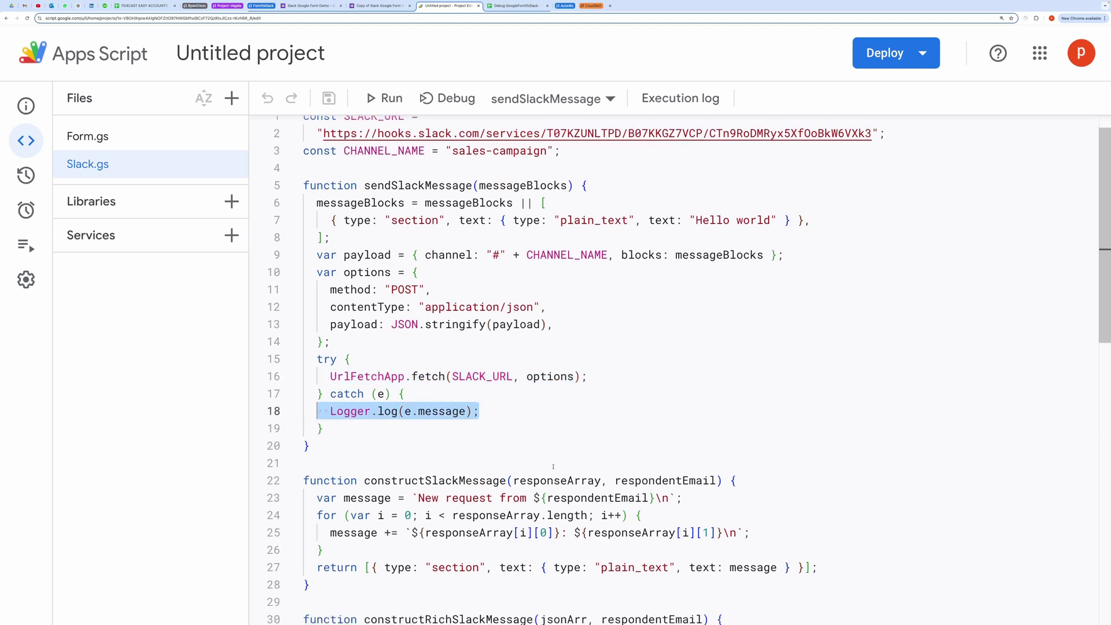
pyautogui.scroll(-2, 553, 468)
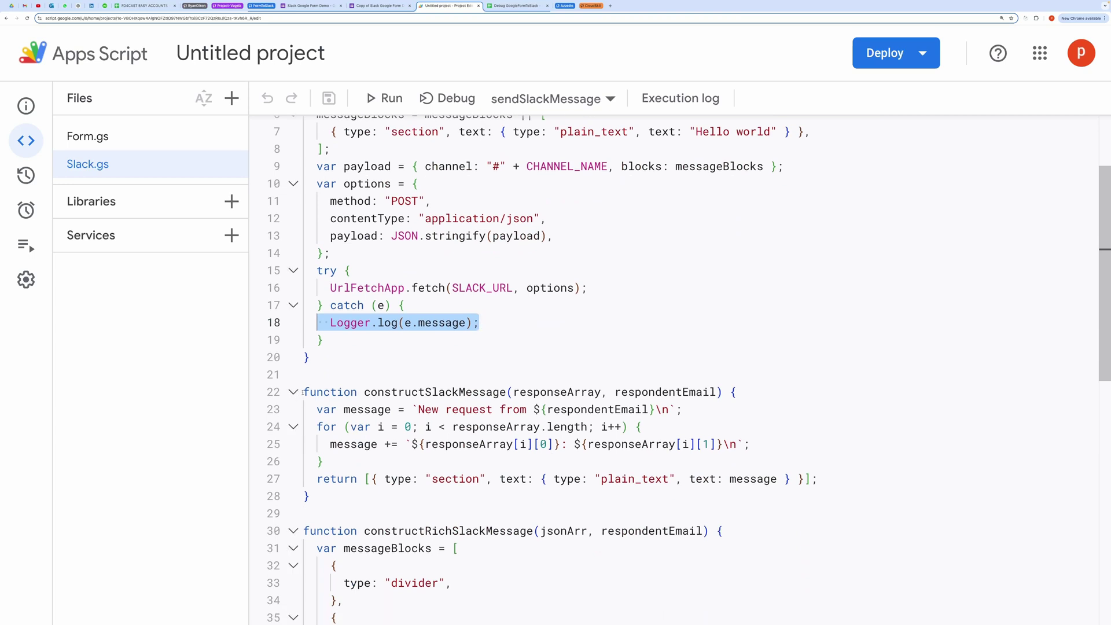
pyautogui.moveTo(304, 392); pyautogui.dragTo(577, 501)
pyautogui.click(577, 500)
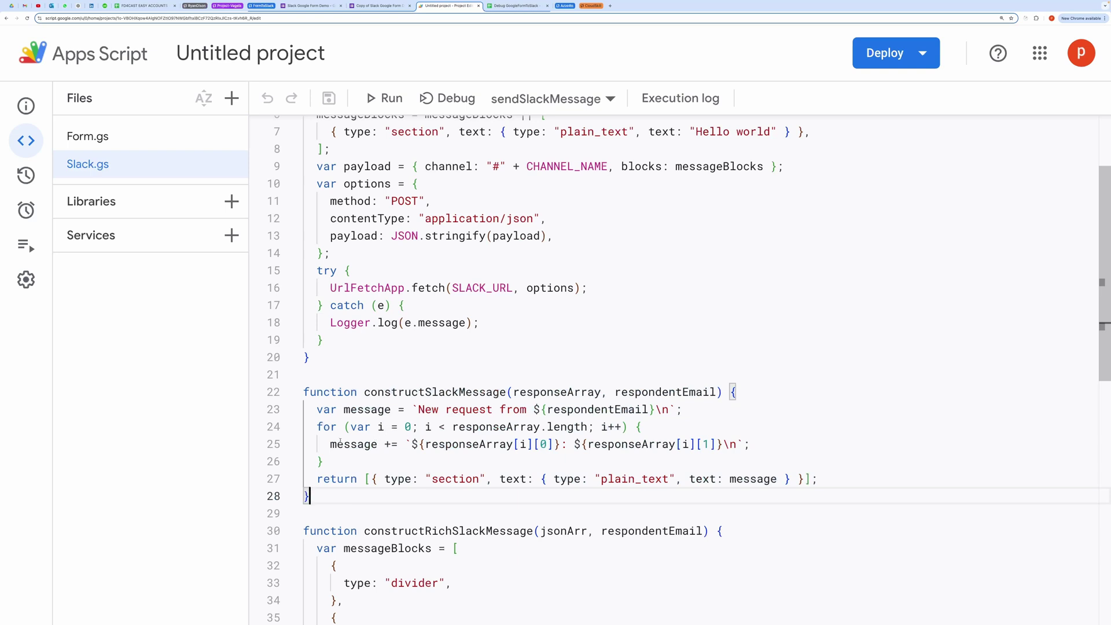
pyautogui.moveTo(323, 446); pyautogui.dragTo(751, 444)
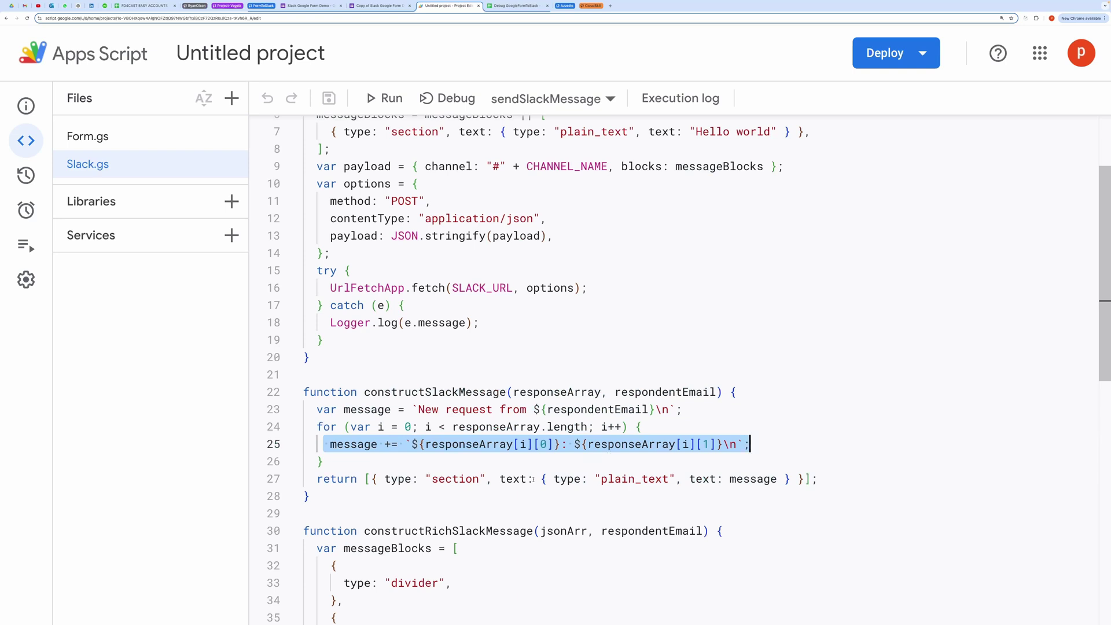
pyautogui.scroll(-2, 509, 488)
pyautogui.scroll(-7, 508, 487)
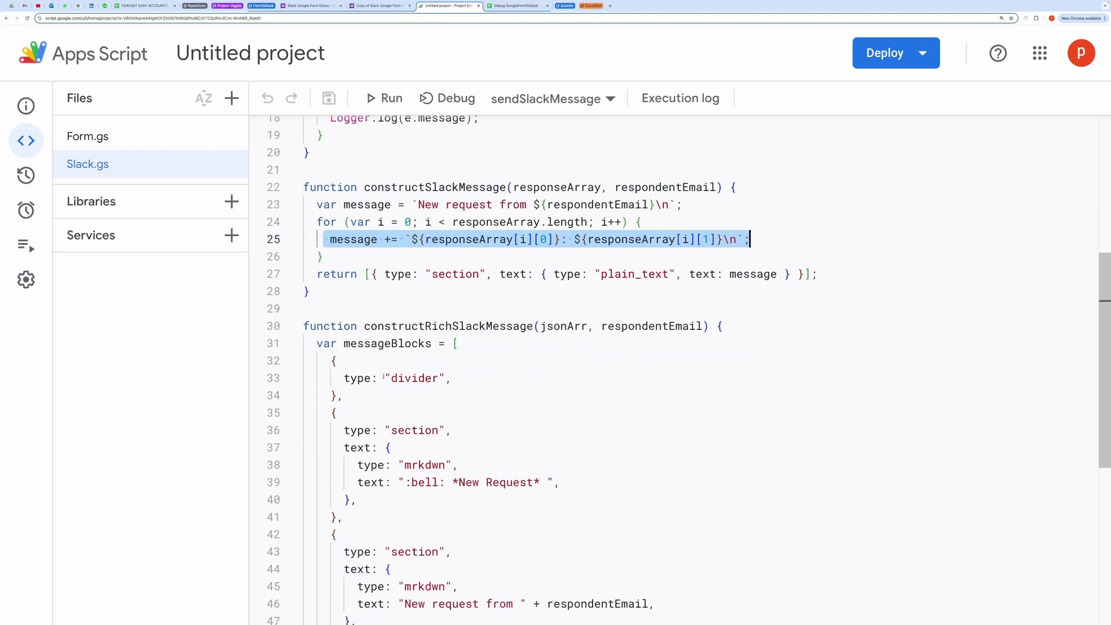
# Step: In constructRichSlackMessage, highlight the messageBlocks array, the divider block type and the mrkdwn text type
pyautogui.moveTo(364, 326); pyautogui.dragTo(595, 500)
pyautogui.click(520, 525)
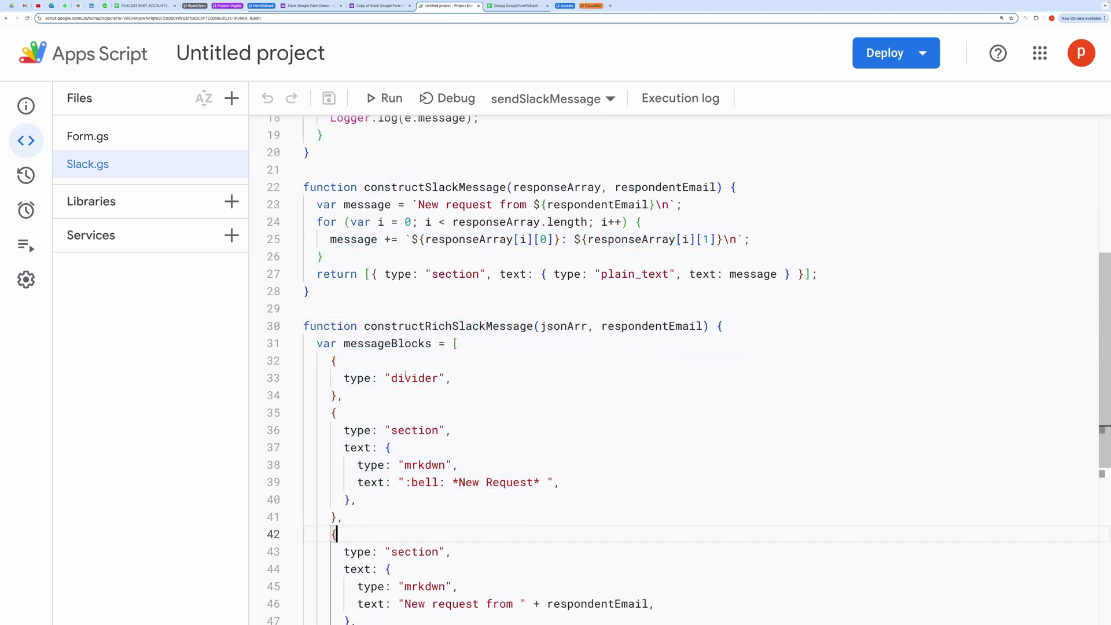
pyautogui.doubleClick(389, 347)
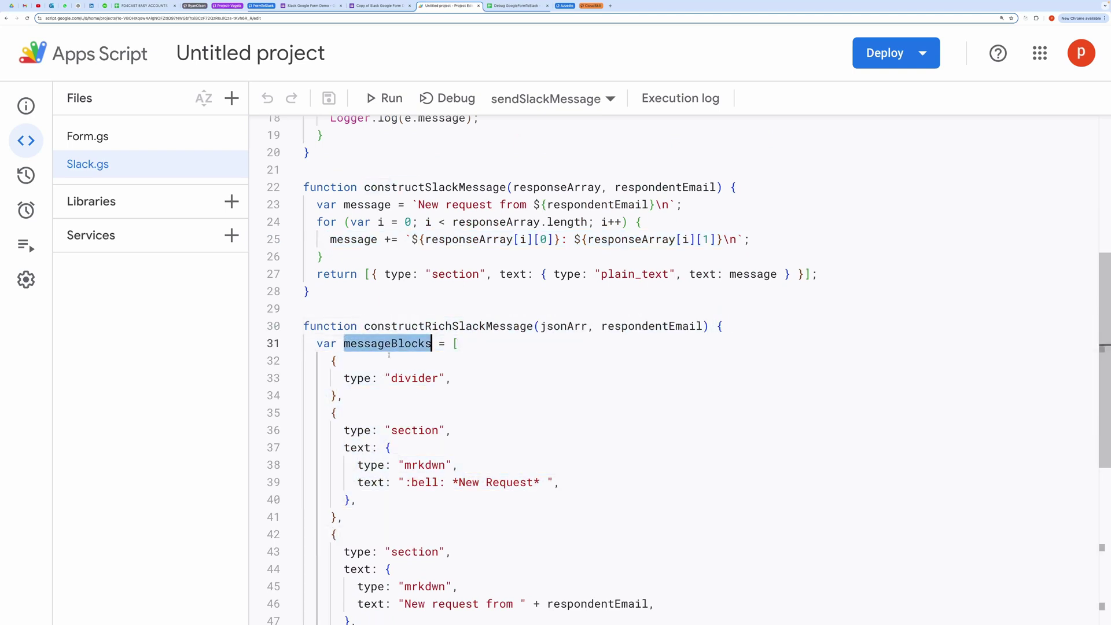
pyautogui.click(343, 380)
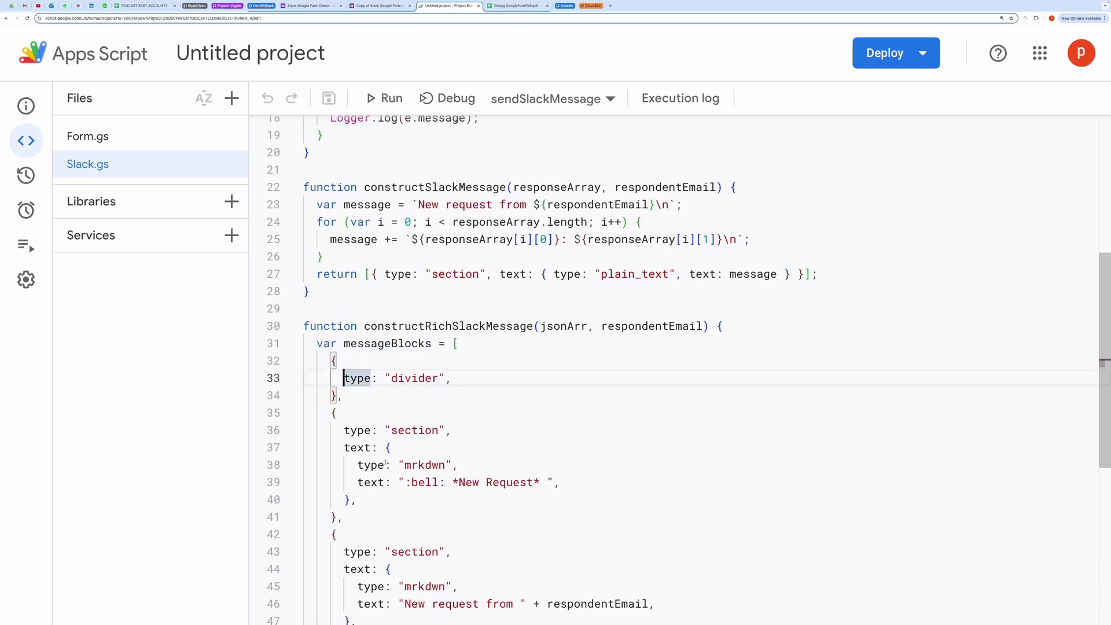
pyautogui.doubleClick(424, 465)
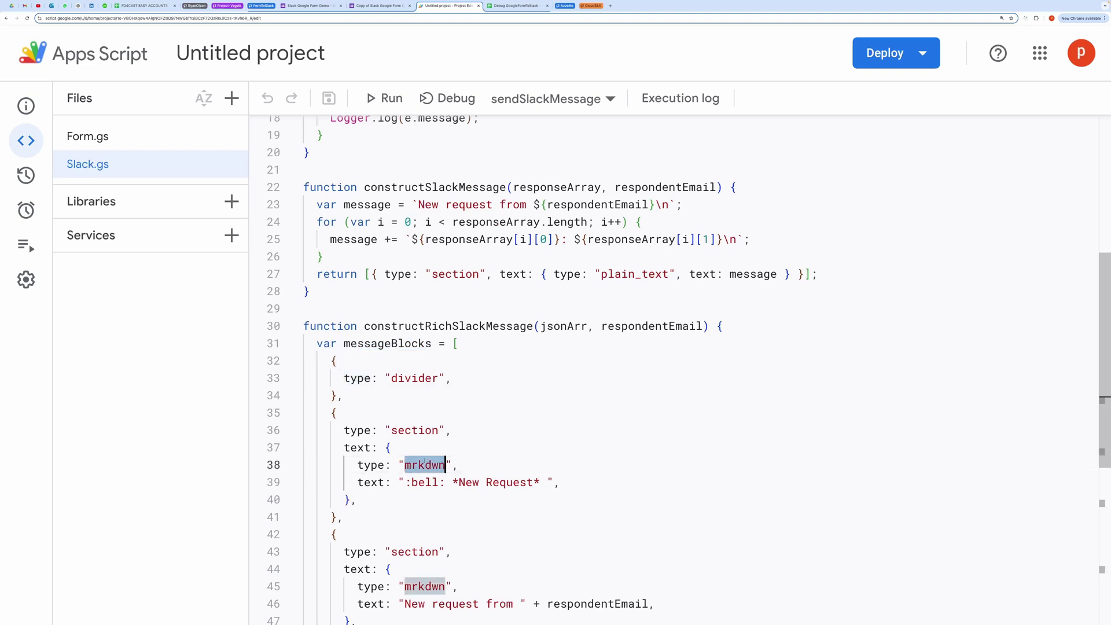
# Step: Mark the block added for each form answer, then switch to the Sales Campaign Lead Submission form
pyautogui.scroll(-1, 500, 456)
pyautogui.scroll(-3, 492, 451)
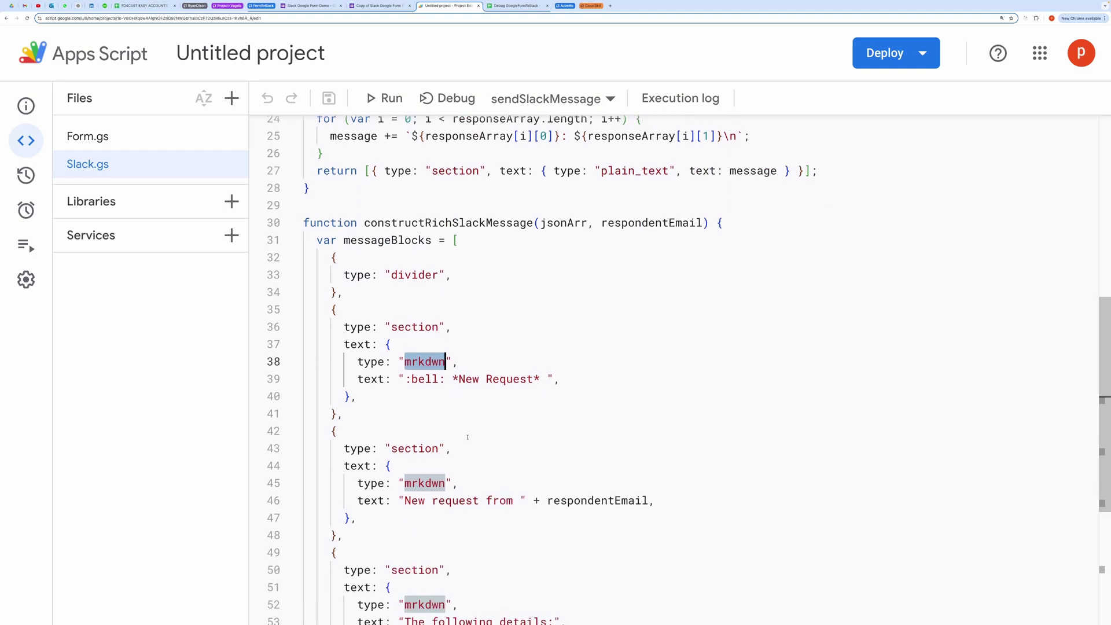
pyautogui.scroll(-2, 467, 437)
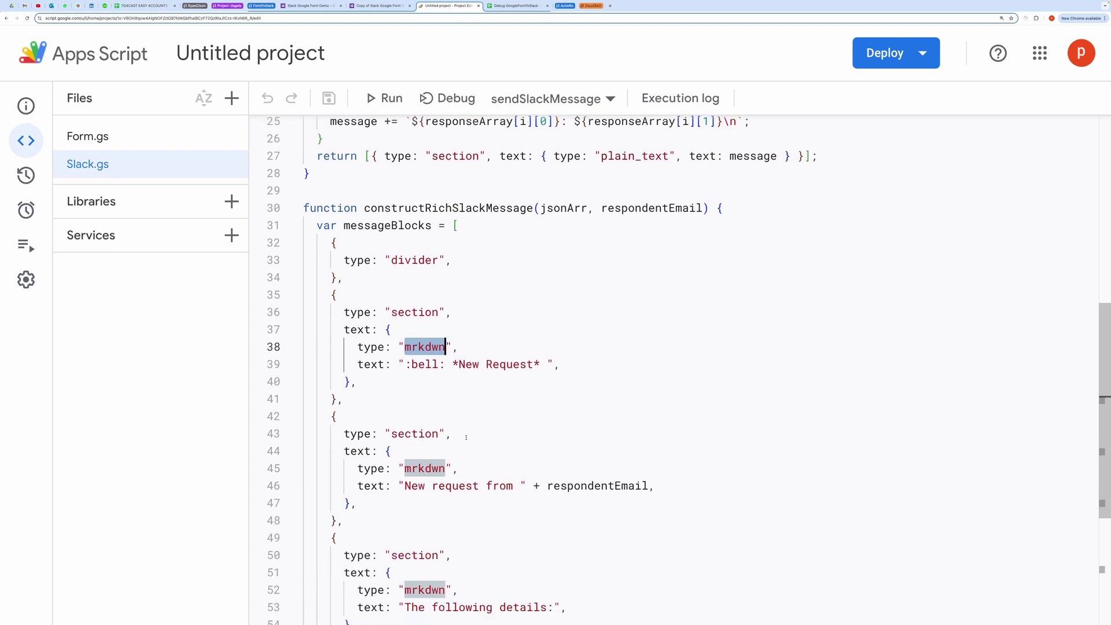
pyautogui.scroll(-3, 467, 438)
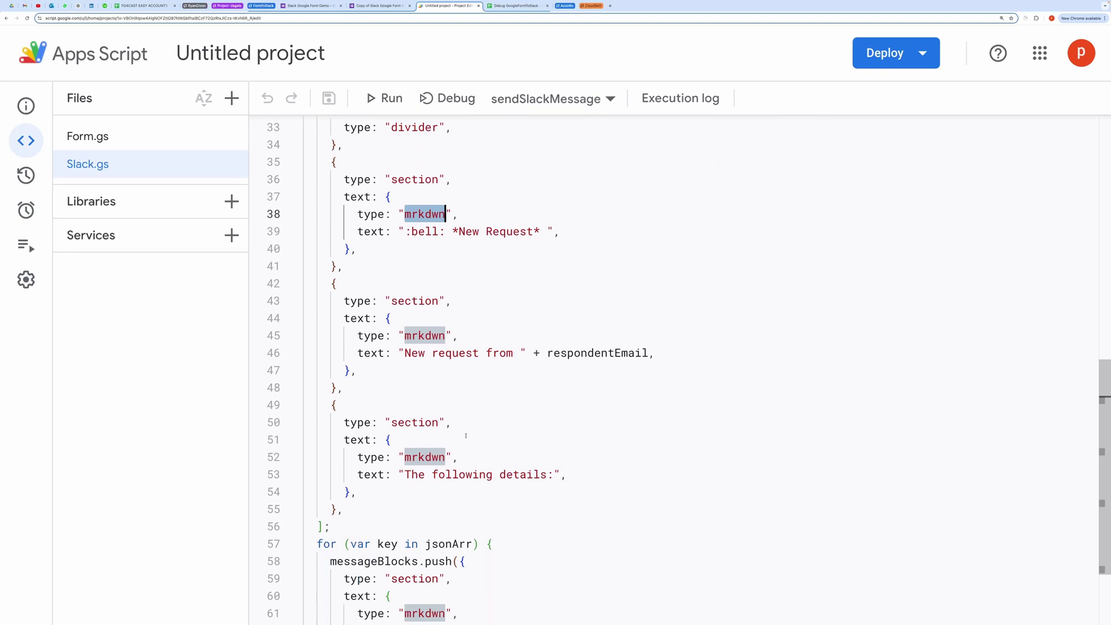
pyautogui.scroll(1, 466, 436)
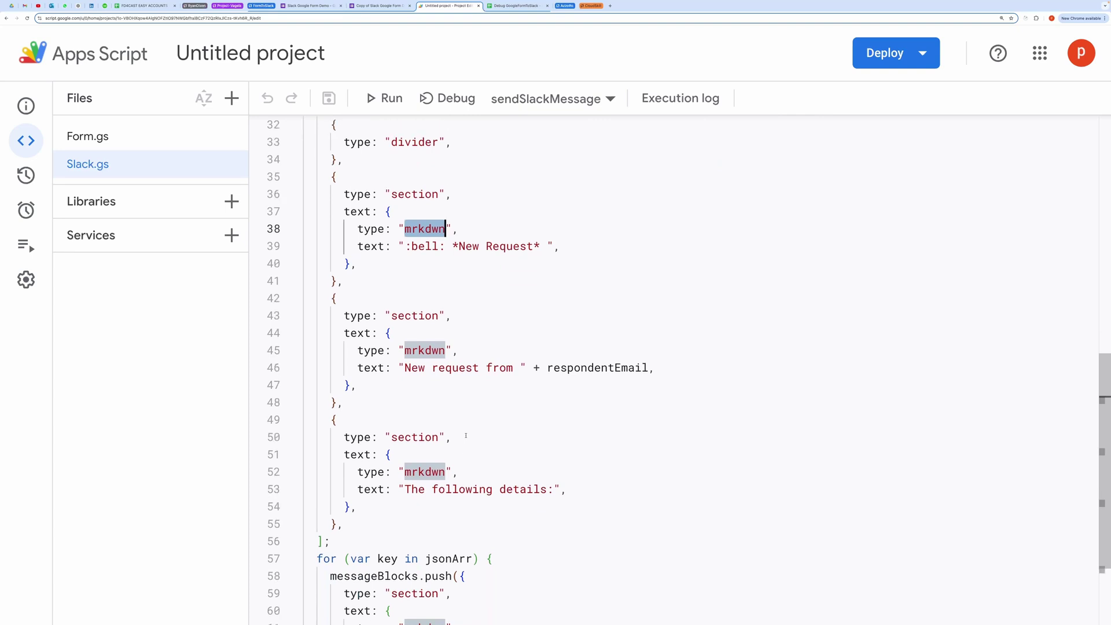
pyautogui.scroll(-1, 466, 435)
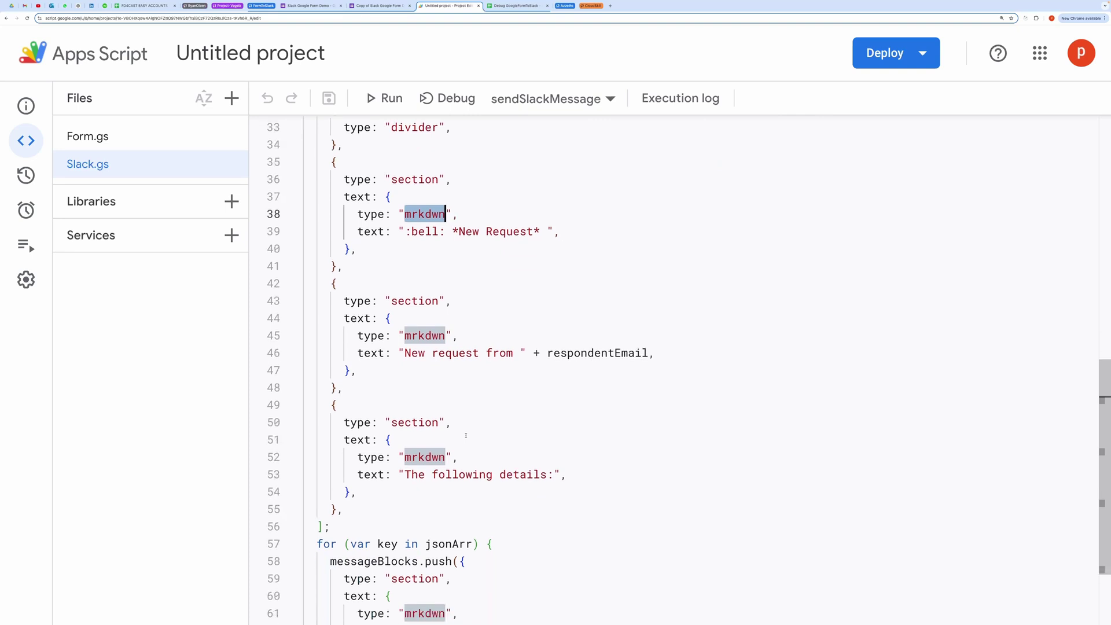
pyautogui.scroll(-3, 466, 435)
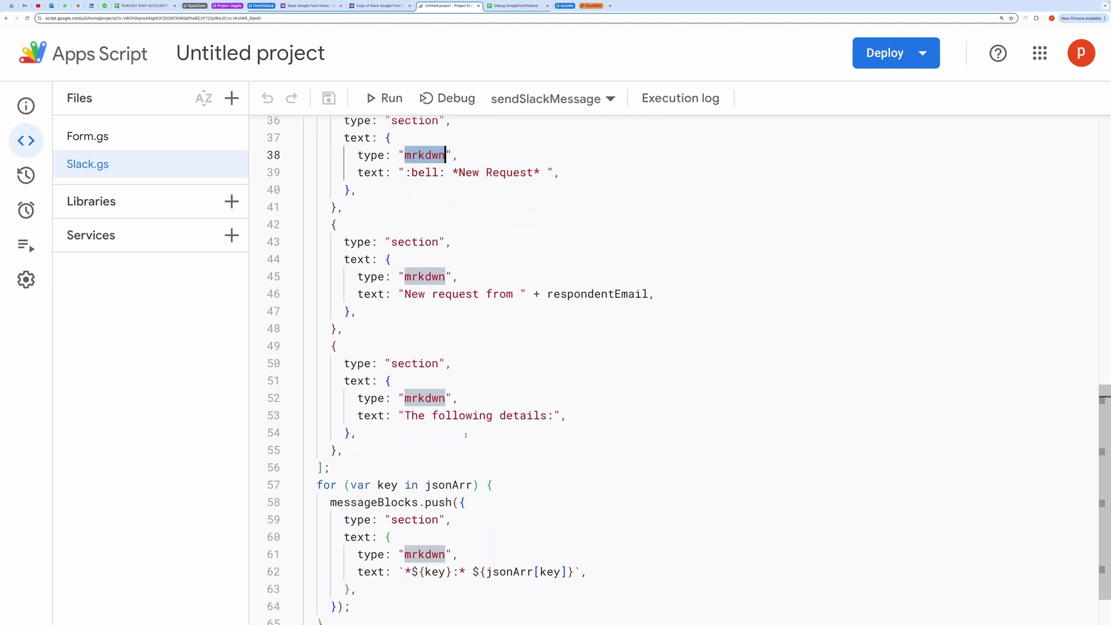
pyautogui.scroll(-2, 466, 436)
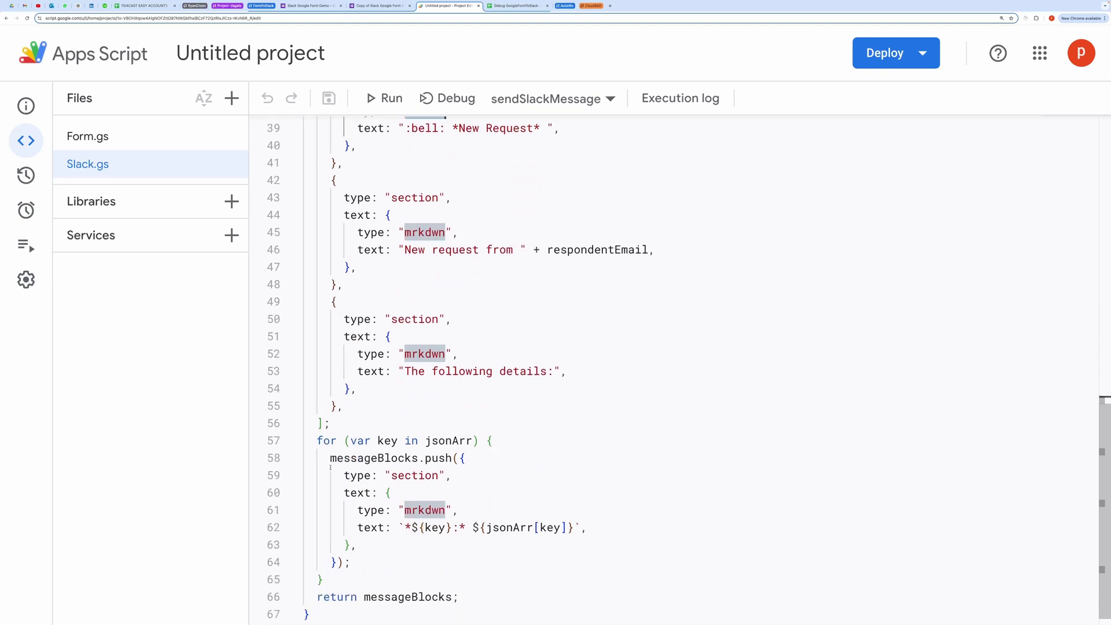
pyautogui.moveTo(331, 472); pyautogui.dragTo(358, 545)
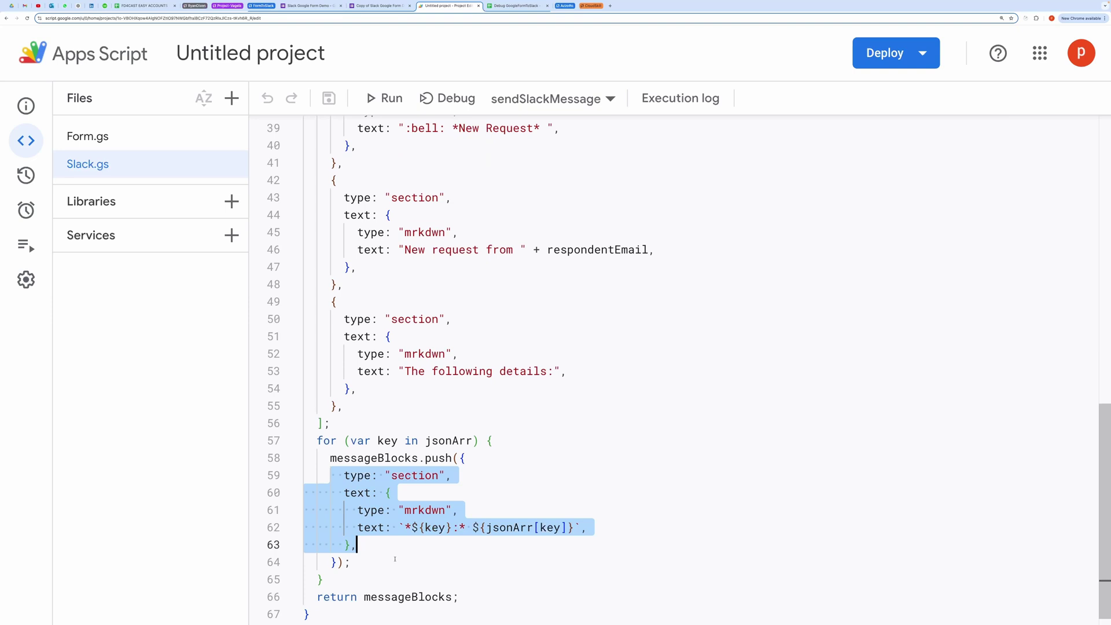
pyautogui.scroll(-1, 396, 558)
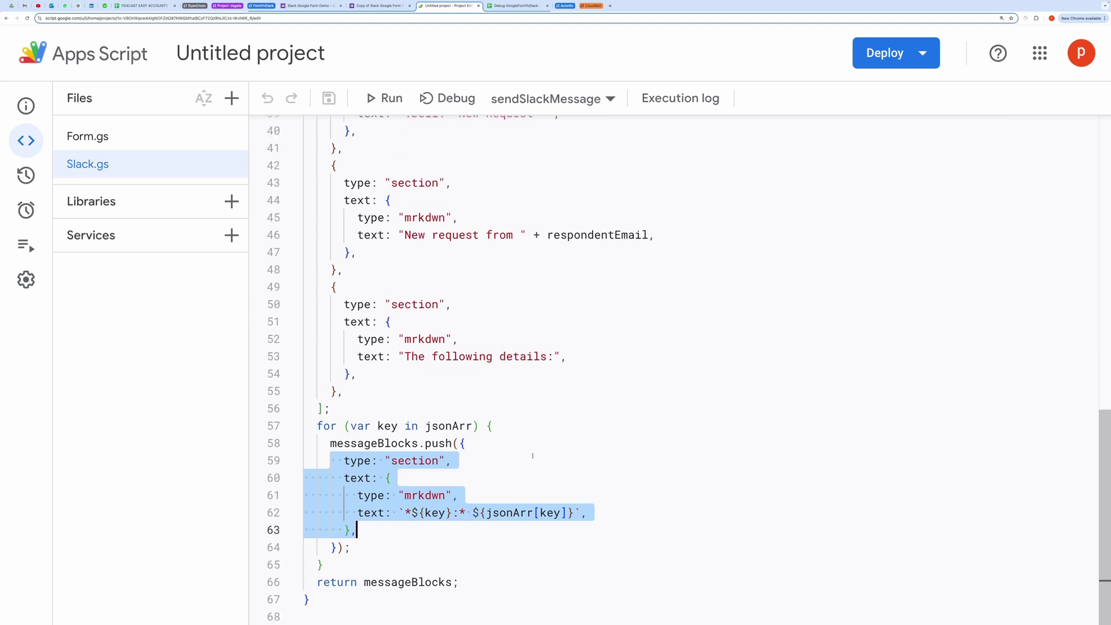
pyautogui.click(387, 6)
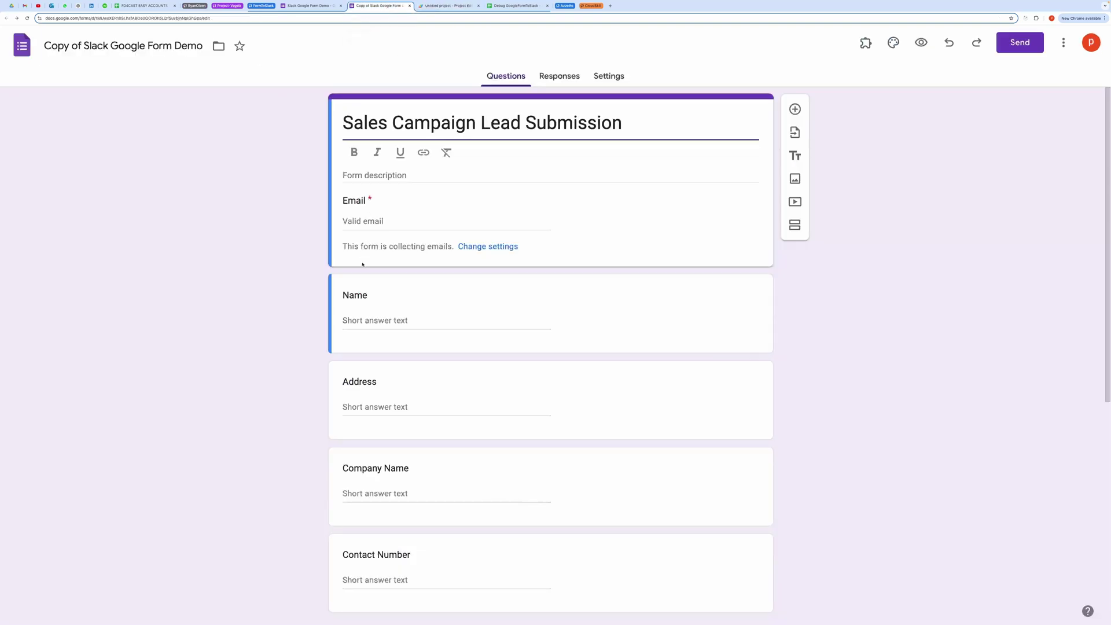